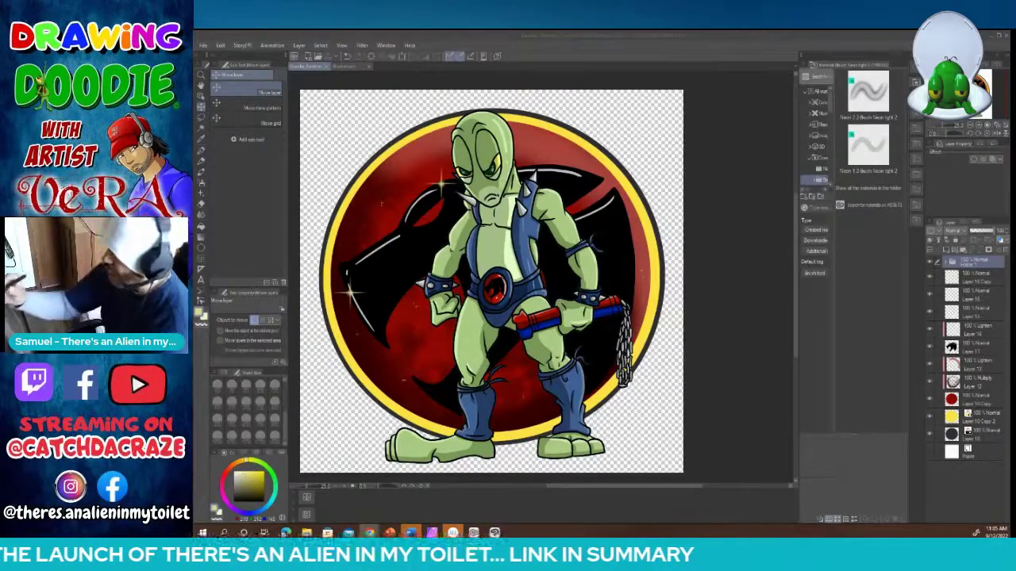
Step: Switch to the blank illustration, choose black for the Pencil, and clear the test mark with an enlarged hard eraser
click(348, 67)
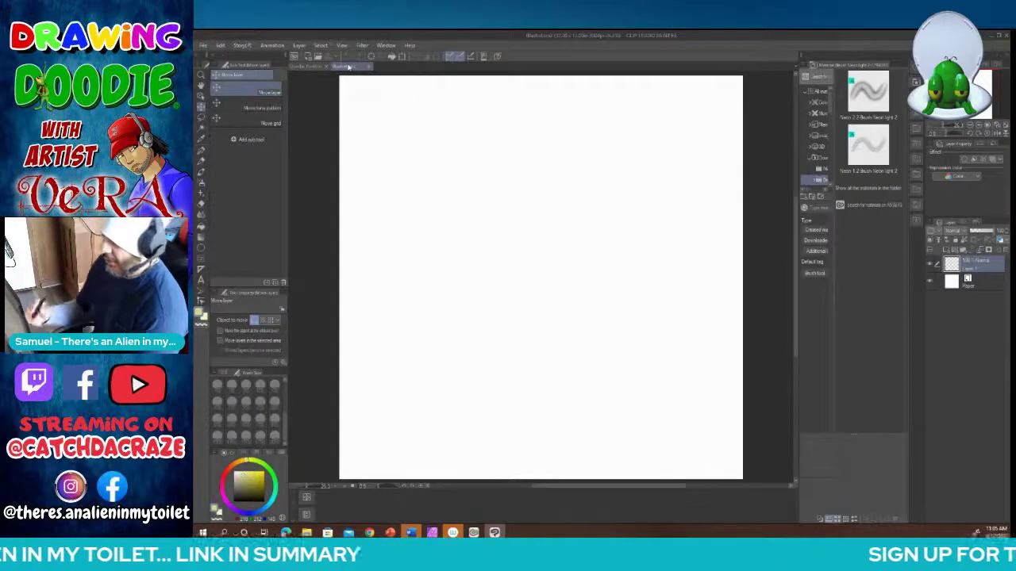
click(203, 161)
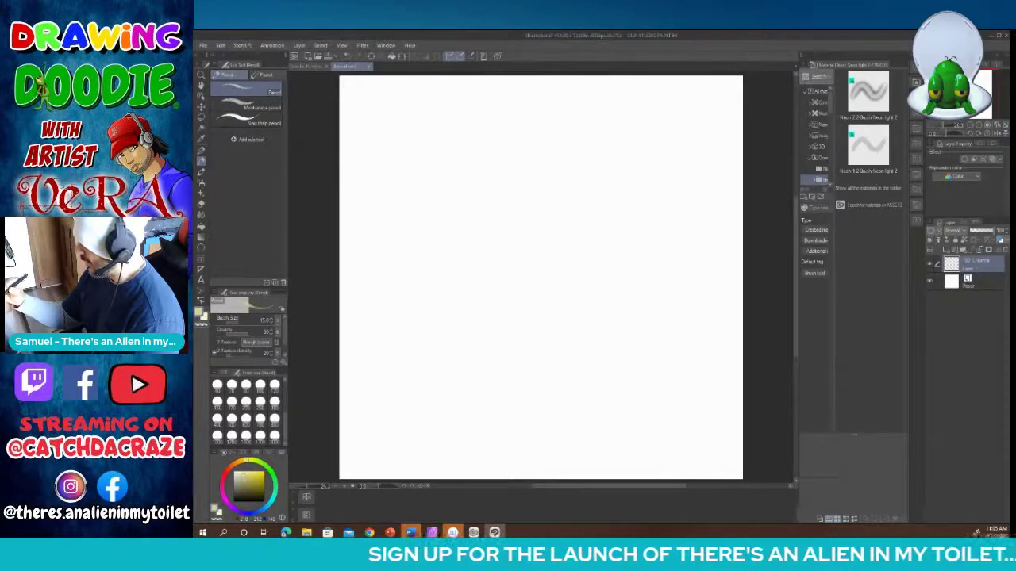
click(234, 501)
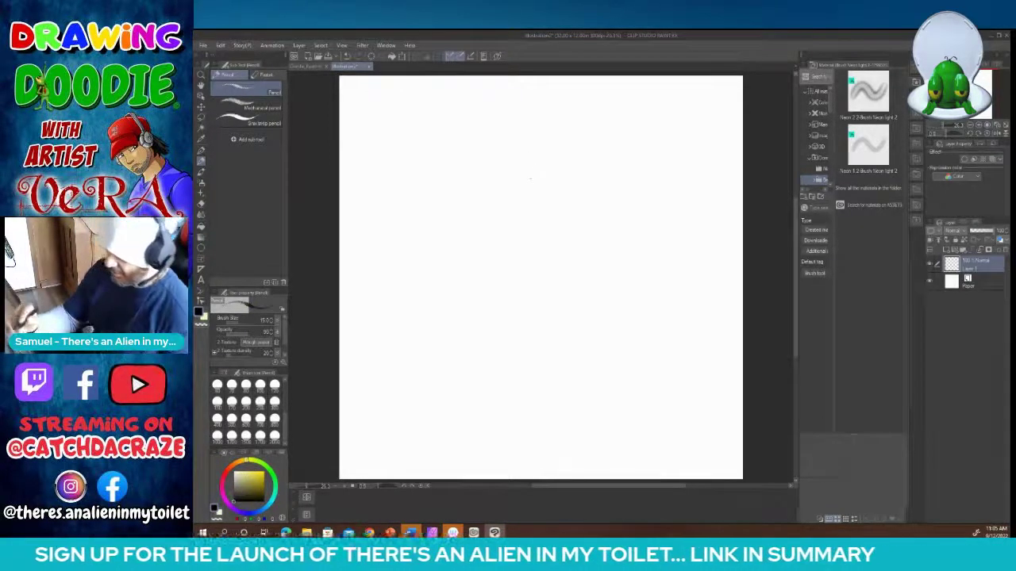
click(201, 204)
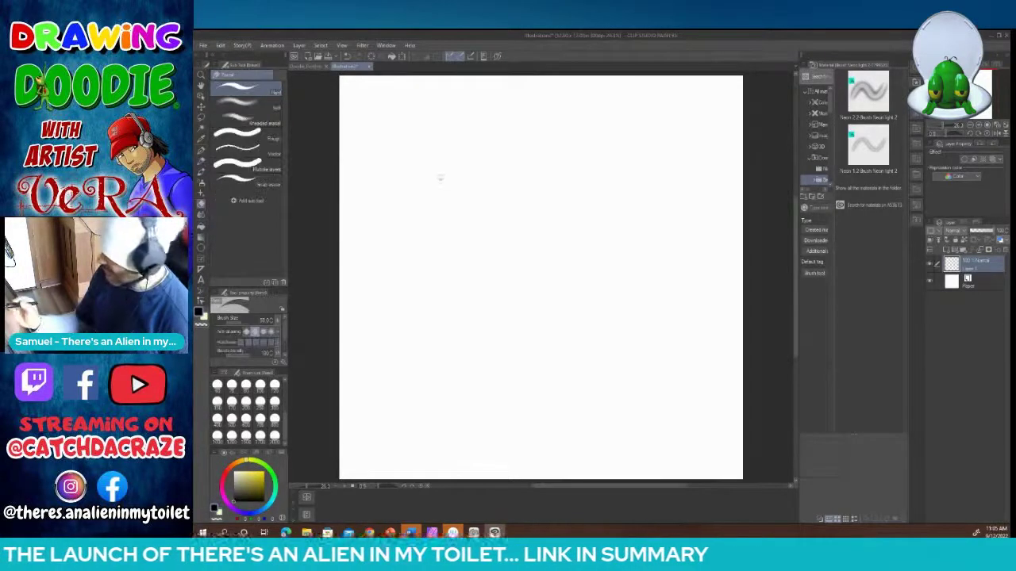
click(275, 418)
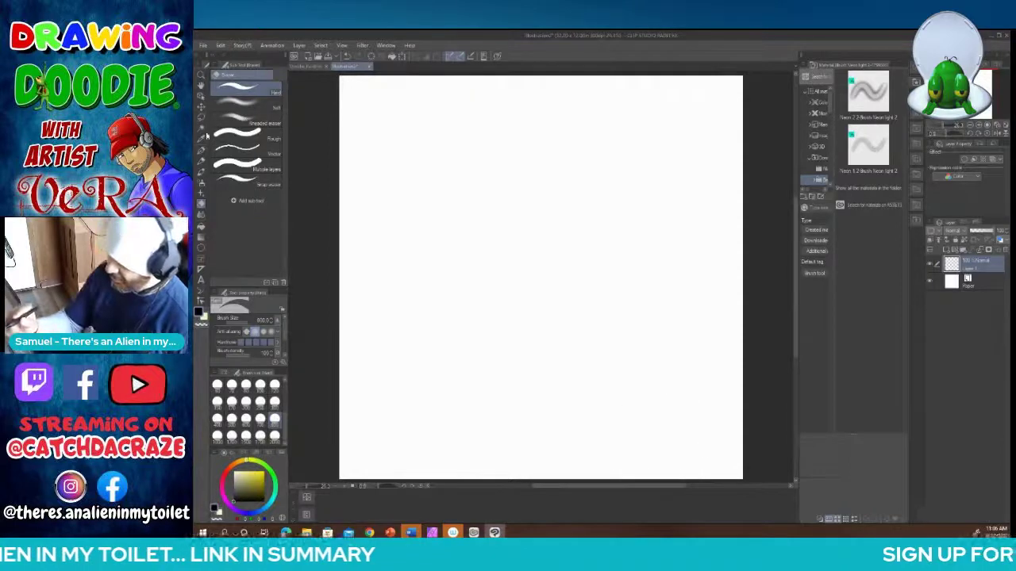
Step: Set the Pencil to brush size 17 and sketch an egg-shaped head outline in the upper middle of the canvas
click(201, 162)
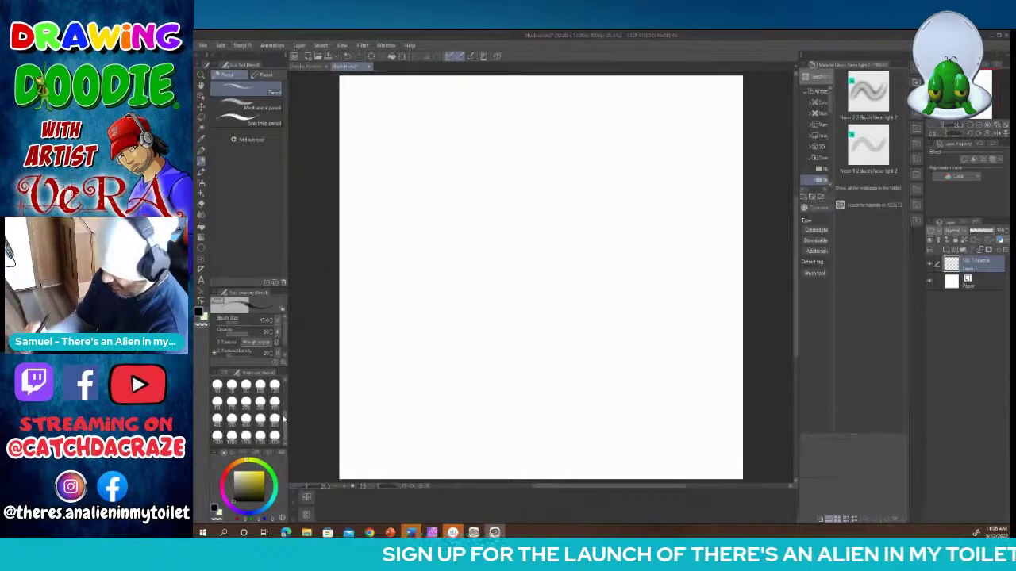
scroll(262, 405, up, 5)
click(274, 419)
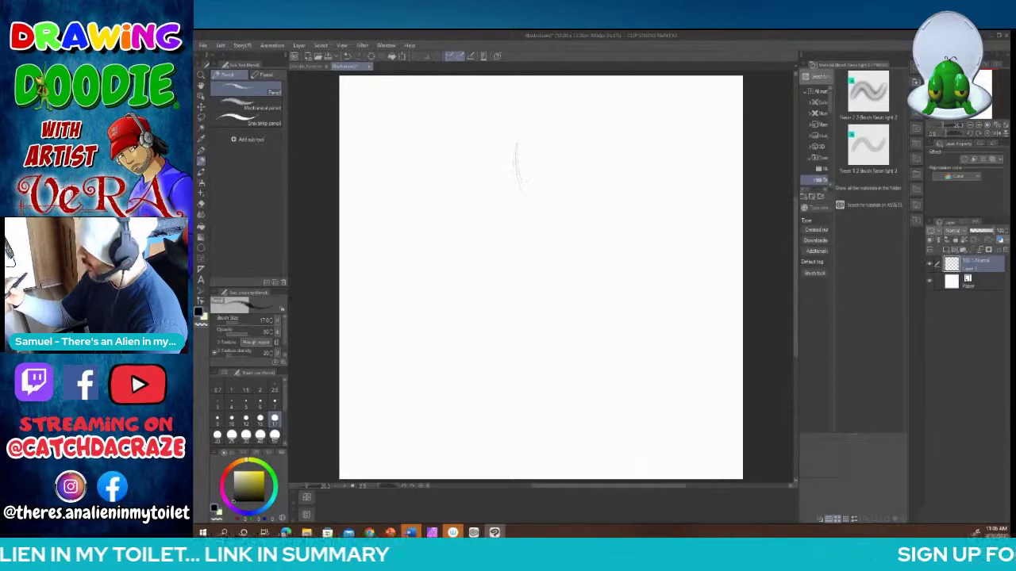
mouse_move(515, 163)
mouse_down()
mouse_move(528, 199)
mouse_move(541, 203)
mouse_up()
mouse_move(518, 140)
mouse_down()
mouse_move(533, 123)
mouse_move(558, 127)
mouse_up()
drag(520, 173, 535, 198)
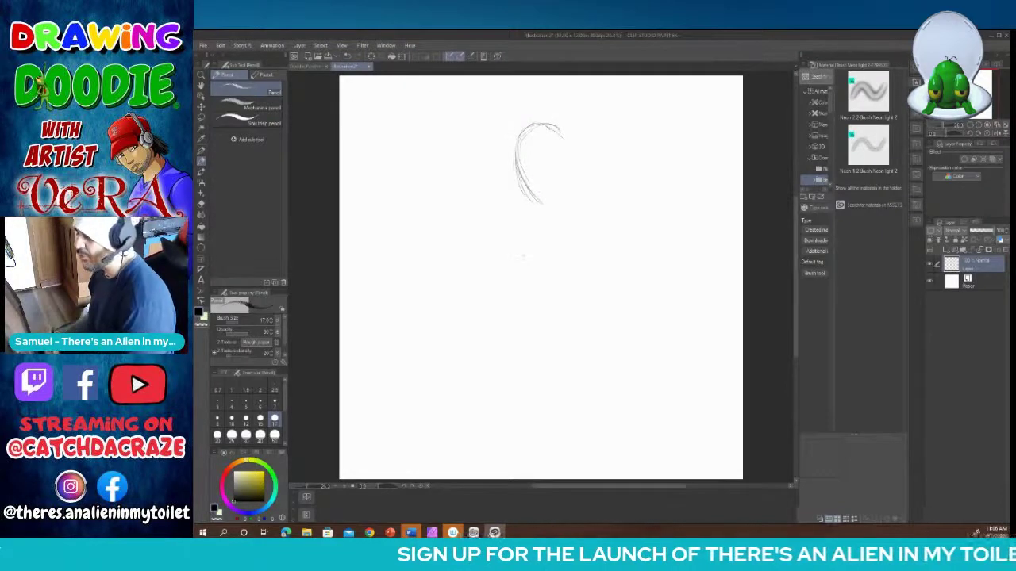
drag(518, 165, 553, 210)
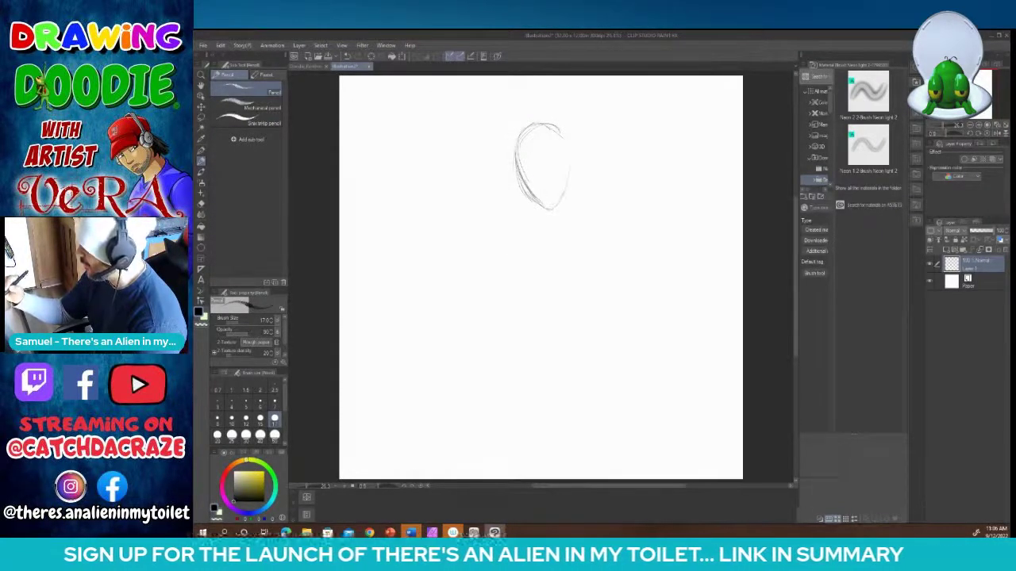
drag(565, 165, 567, 194)
drag(560, 128, 571, 177)
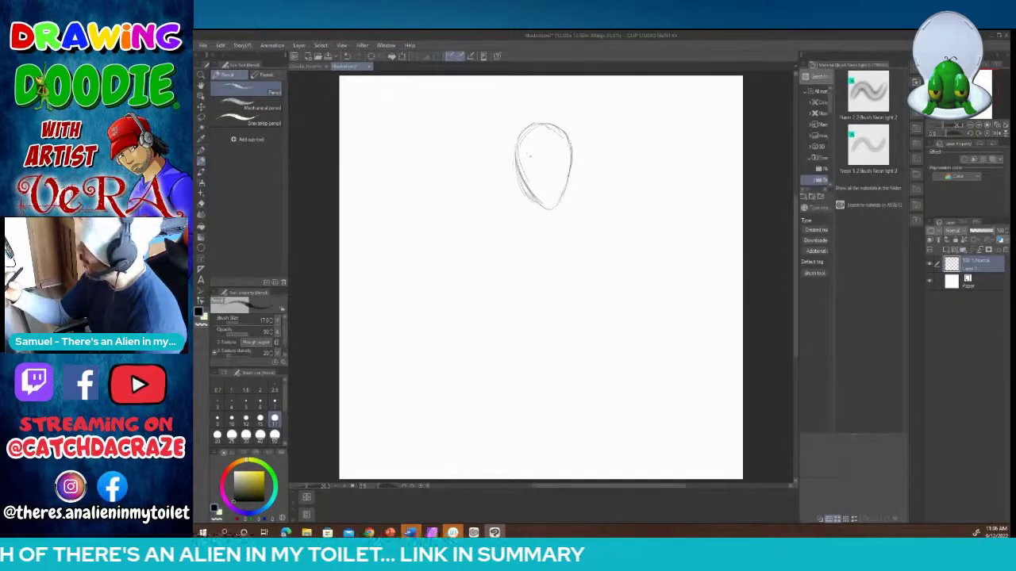
Step: Sketch a curved vertical centre line and two large oval eyes inside the head, and reinforce the jawline
drag(544, 127, 547, 204)
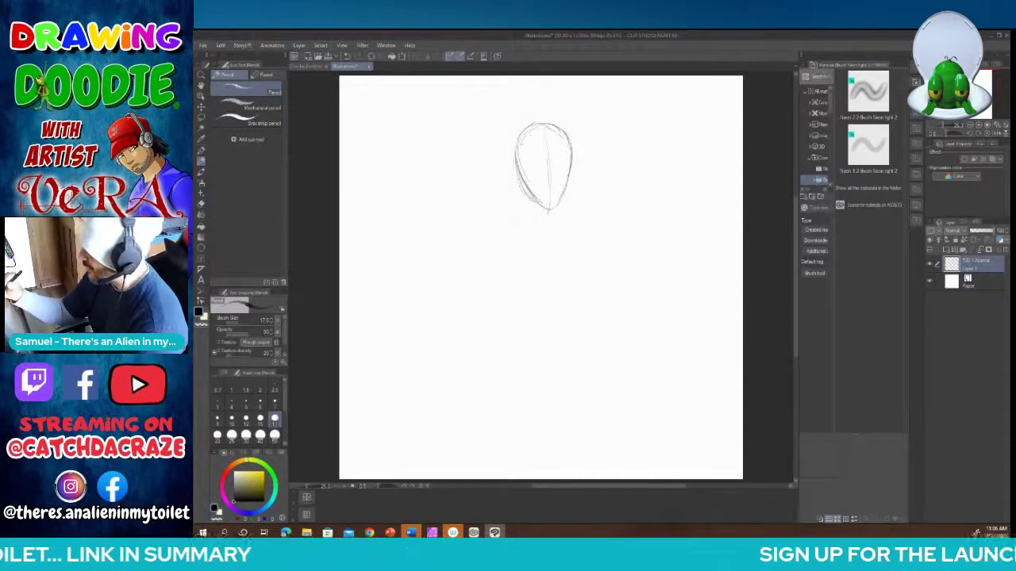
mouse_move(544, 139)
mouse_down()
mouse_move(538, 173)
mouse_move(557, 185)
mouse_move(571, 150)
mouse_move(554, 176)
mouse_up()
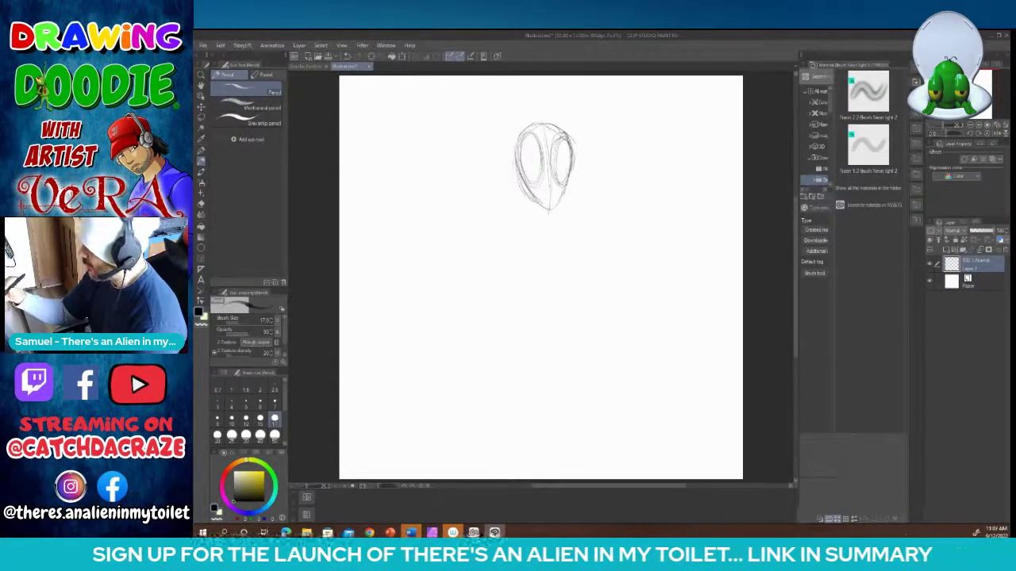
drag(520, 183, 538, 208)
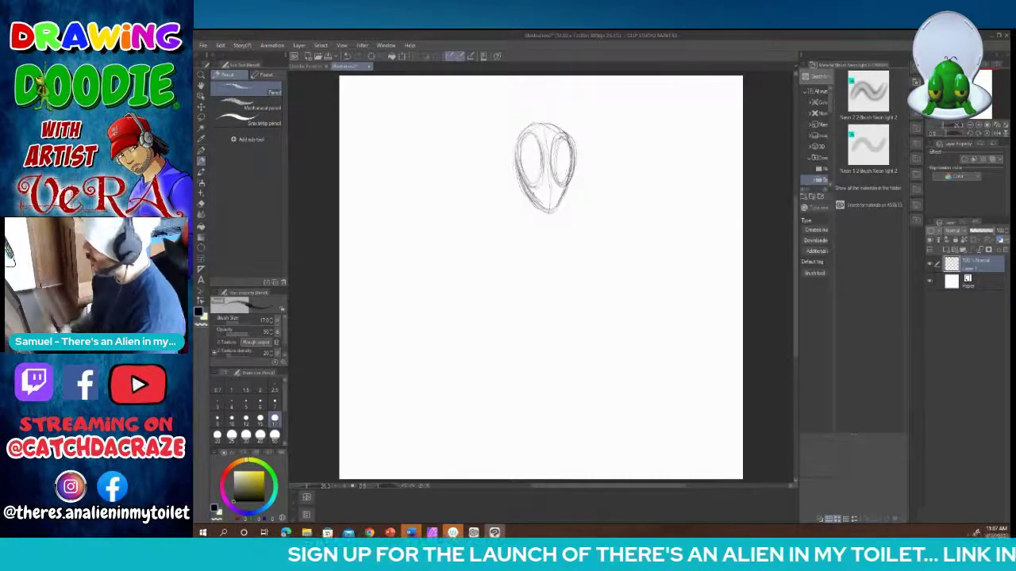
Step: Sketch a short neck, the shoulder line and a rounded box-shaped chest beneath the head
drag(535, 203, 529, 215)
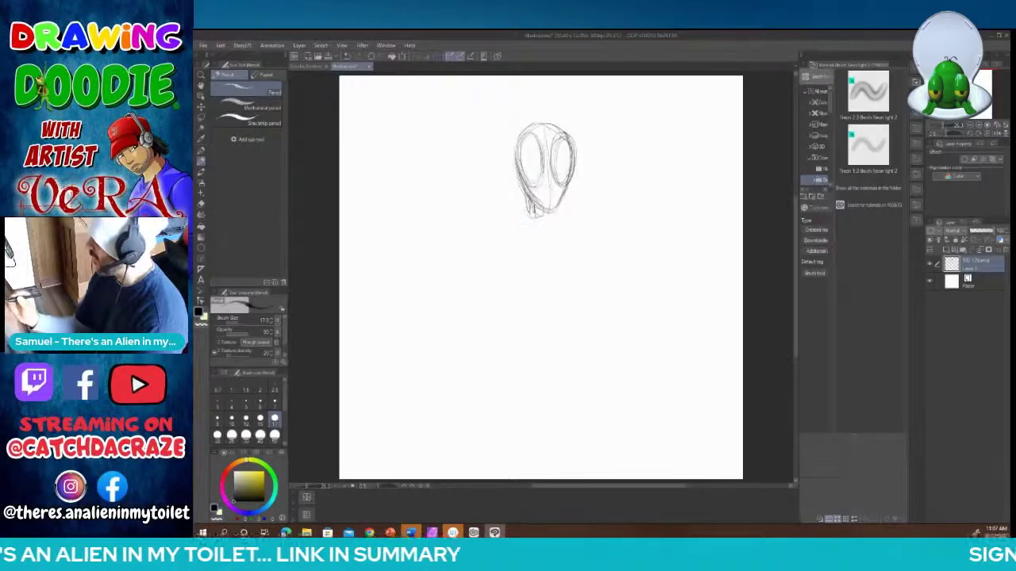
mouse_move(523, 207)
mouse_down()
mouse_move(509, 211)
mouse_move(557, 217)
mouse_up()
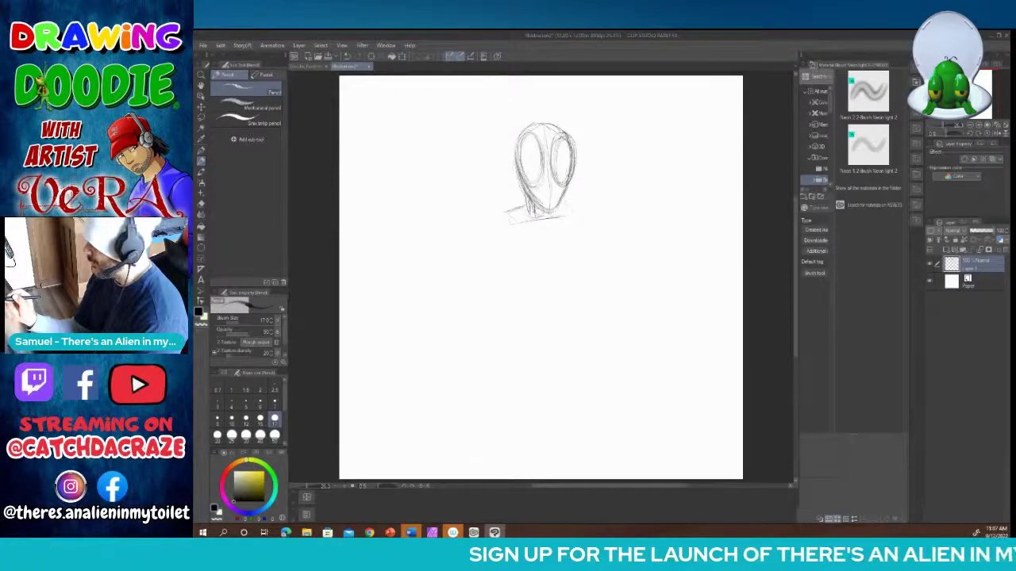
drag(565, 215, 571, 208)
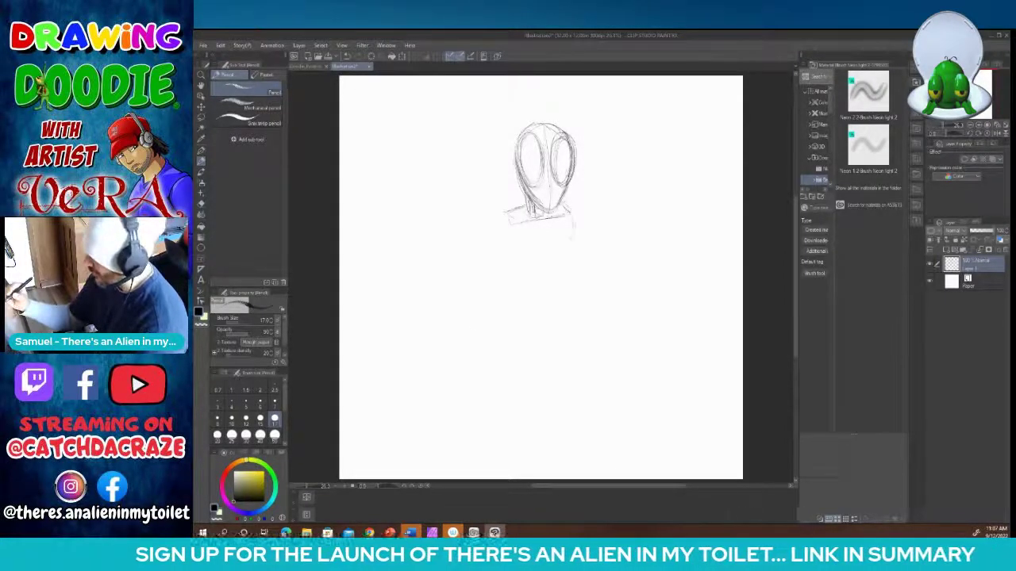
mouse_move(527, 254)
mouse_down()
mouse_move(562, 249)
mouse_move(567, 222)
mouse_up()
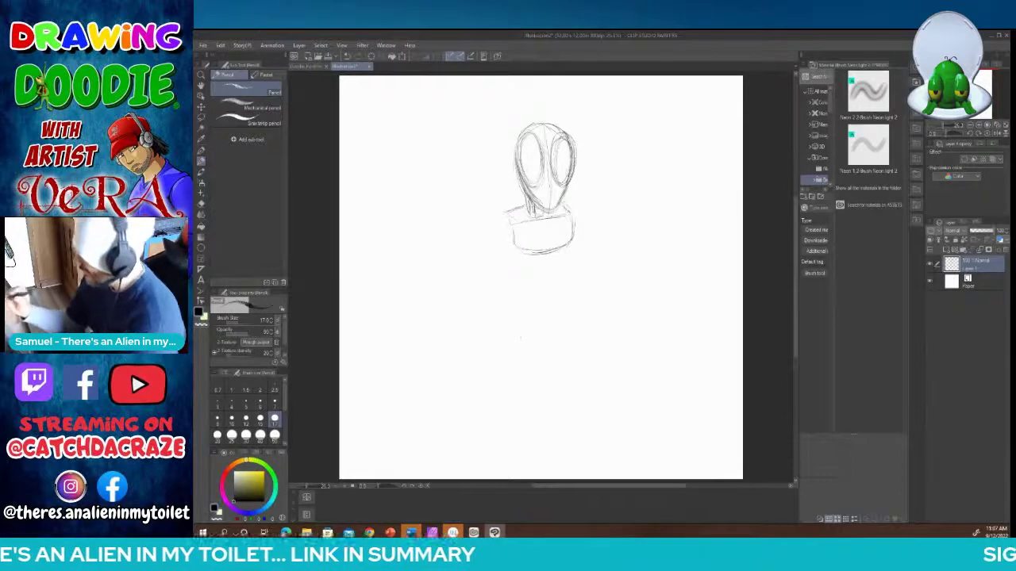
Step: Sketch the round shoulder, upper arm and forearm hanging down on the left side of the figure
mouse_move(493, 218)
mouse_down()
mouse_move(489, 242)
mouse_move(506, 247)
mouse_up()
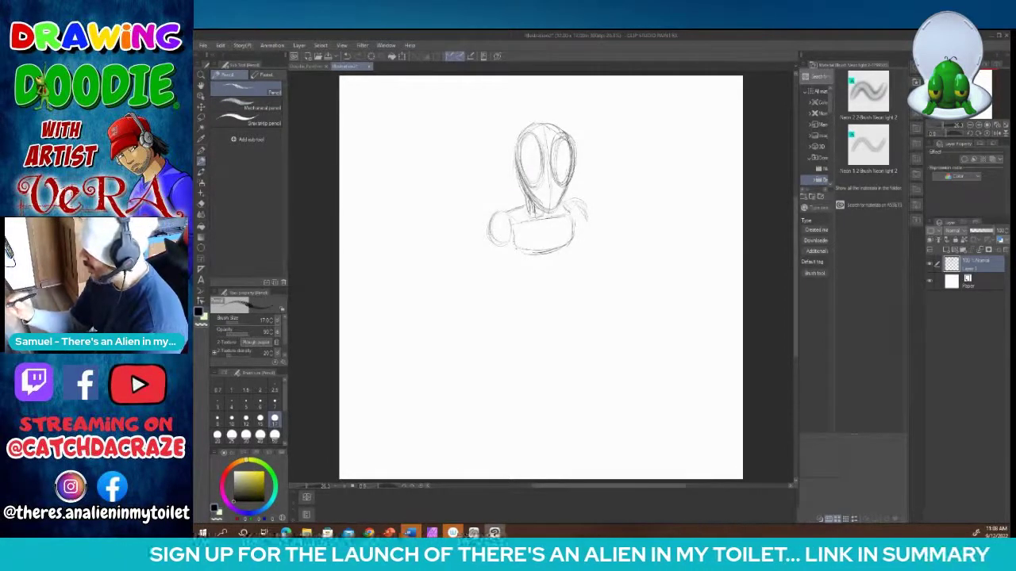
mouse_move(503, 211)
mouse_down()
mouse_move(491, 220)
mouse_move(490, 246)
mouse_up()
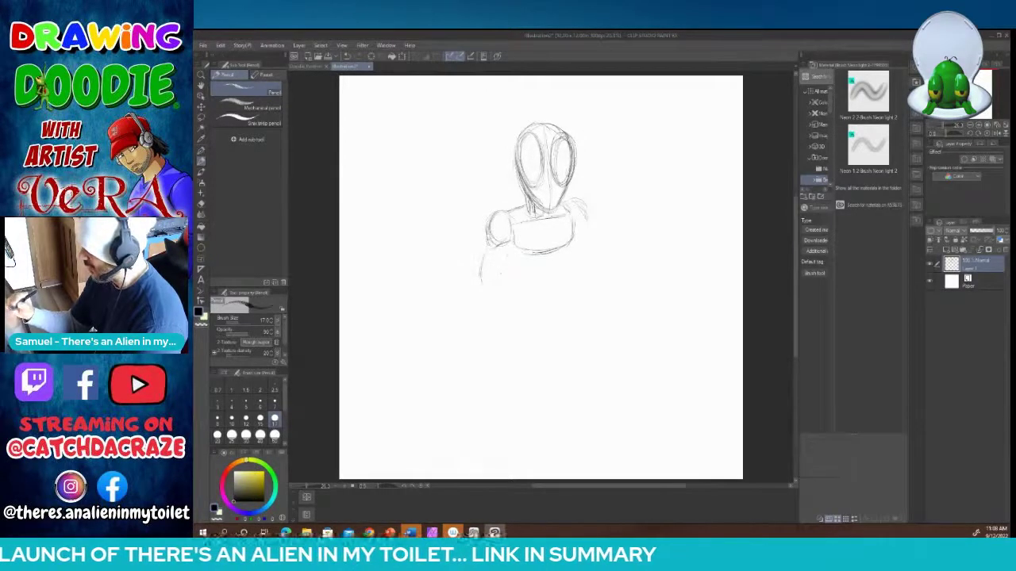
drag(505, 261, 501, 276)
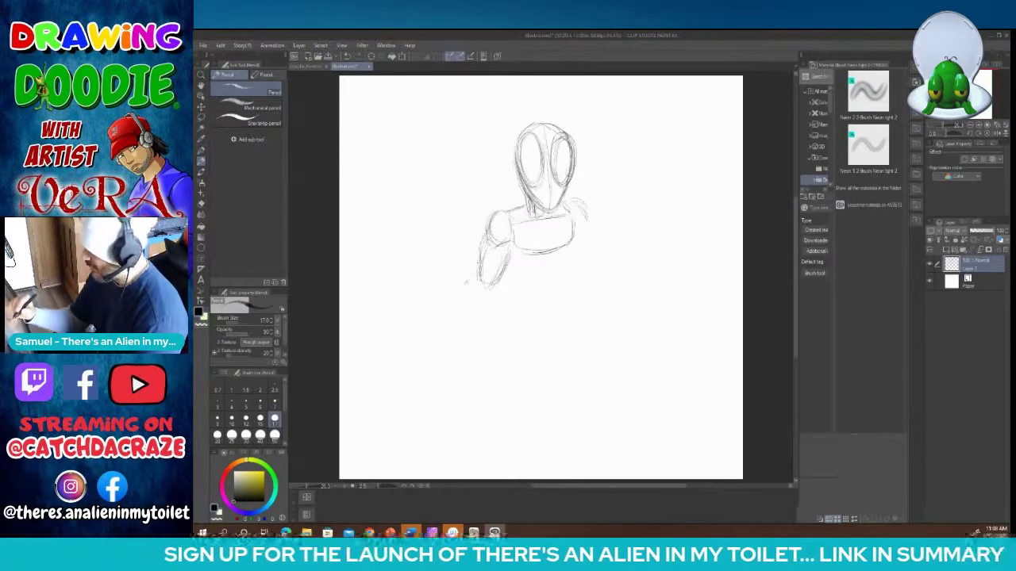
mouse_move(468, 279)
mouse_down()
mouse_move(465, 310)
mouse_move(492, 324)
mouse_up()
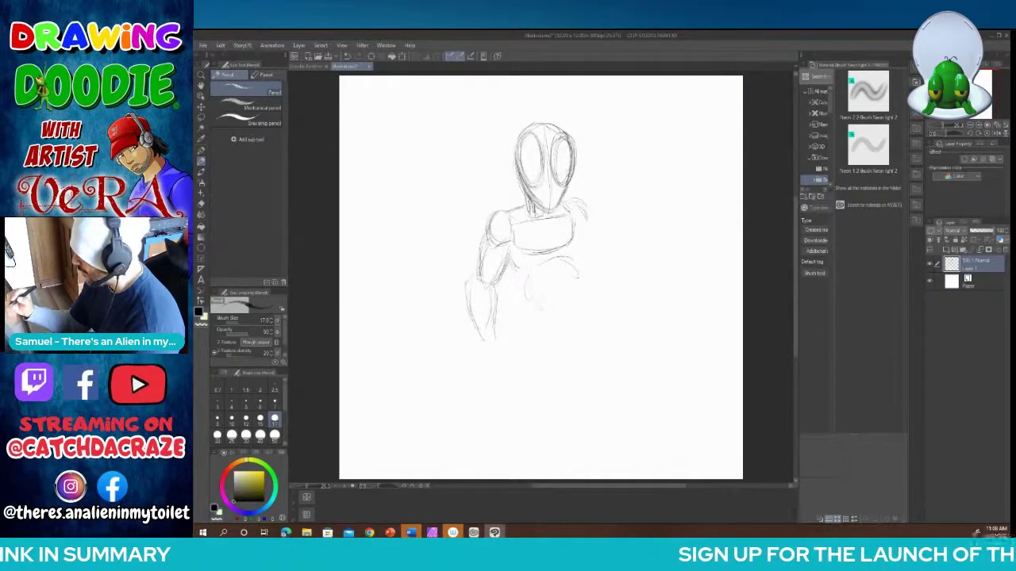
Step: Sketch a round belly with waist lines below the chest, and rough in the shoulder and arm on the figure's right side
mouse_move(573, 262)
mouse_down()
mouse_move(584, 280)
mouse_move(577, 306)
mouse_up()
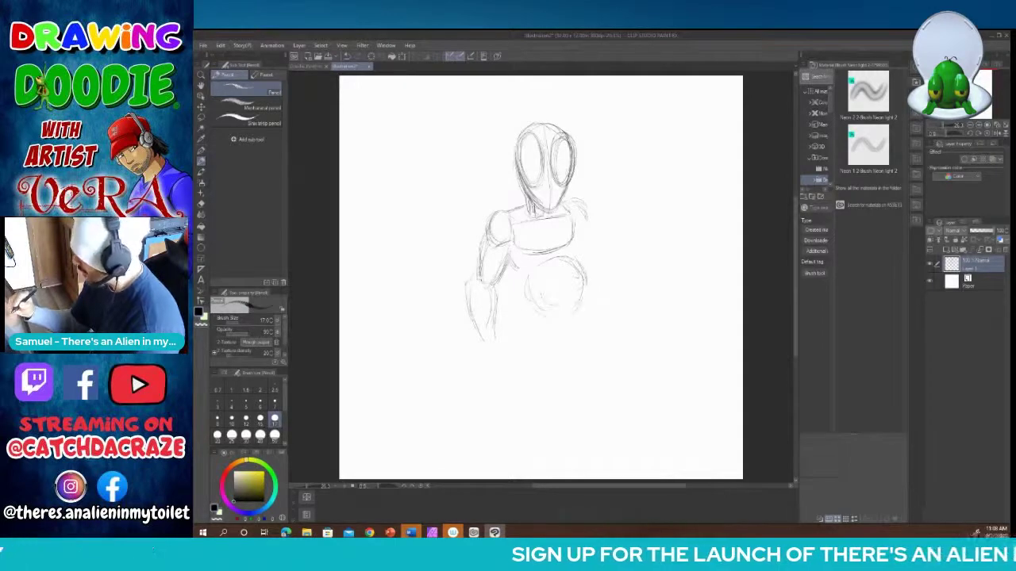
drag(523, 280, 525, 294)
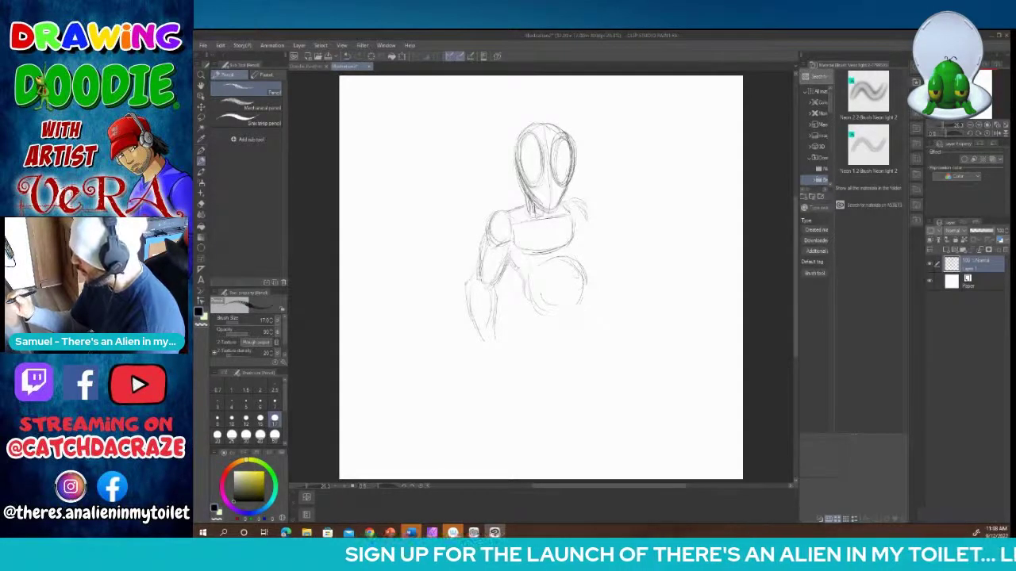
mouse_move(562, 253)
mouse_down()
mouse_move(580, 264)
mouse_move(573, 311)
mouse_move(540, 306)
mouse_up()
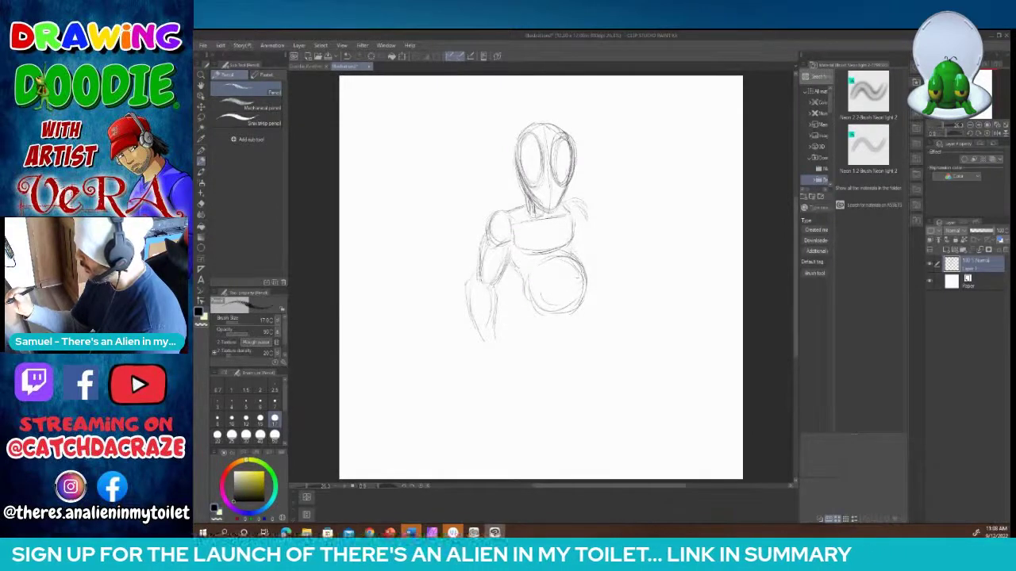
drag(585, 264, 582, 302)
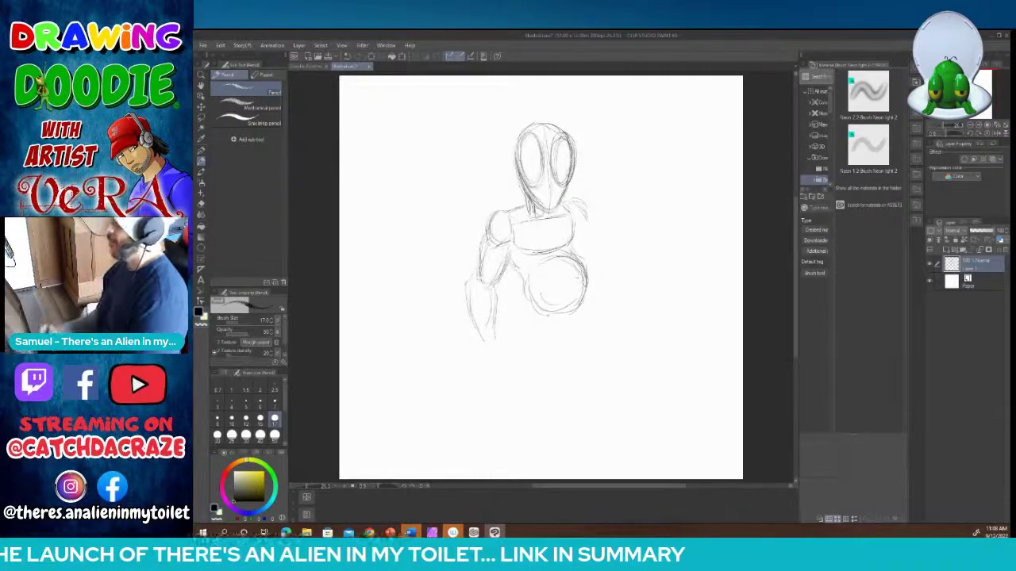
drag(571, 202, 585, 219)
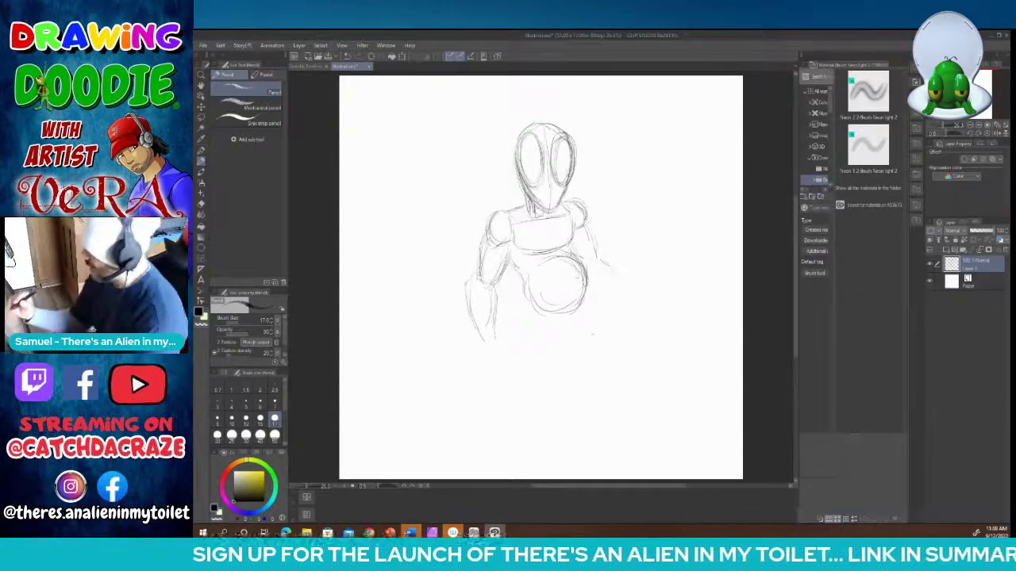
Step: Reinforce the belly circle and sketch the hips and pelvis directly underneath it
mouse_move(526, 294)
mouse_down()
mouse_move(548, 312)
mouse_move(572, 313)
mouse_move(586, 267)
mouse_up()
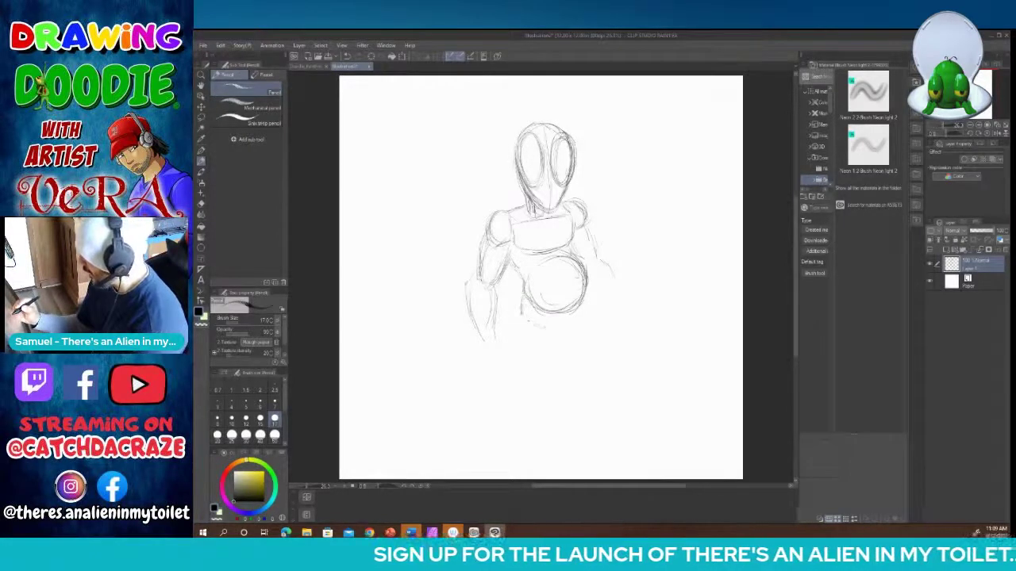
drag(537, 326, 554, 341)
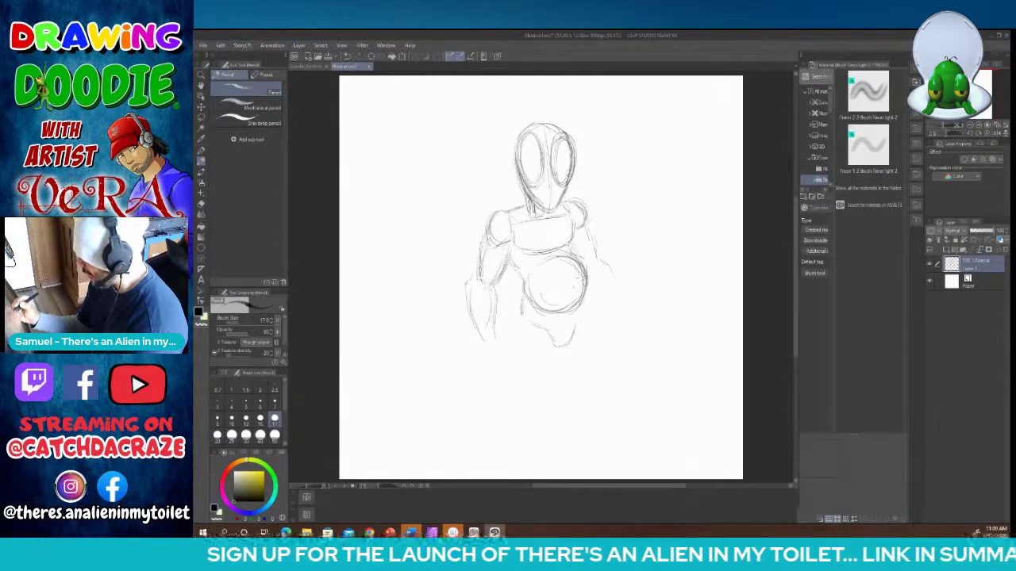
drag(586, 307, 576, 320)
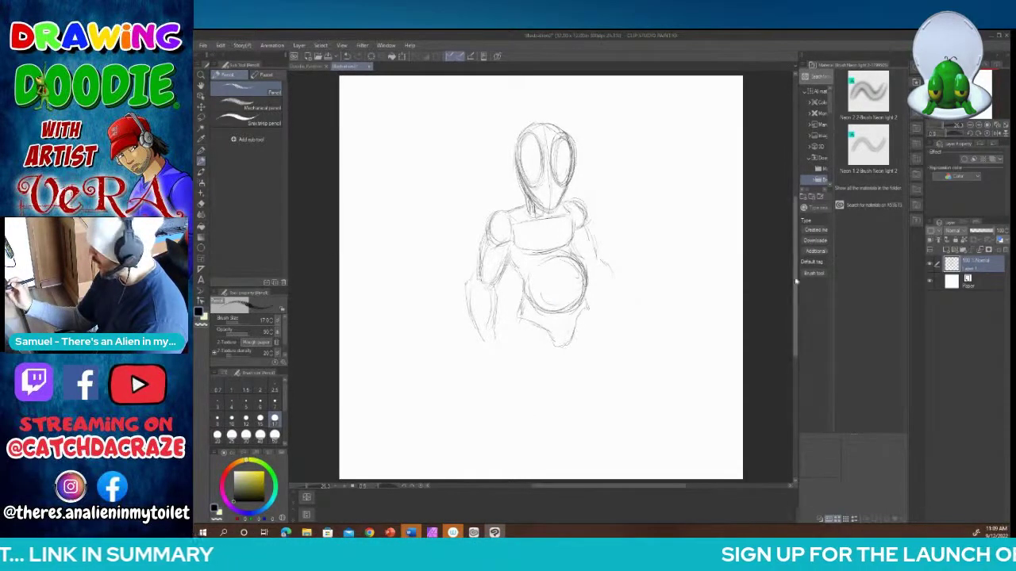
Step: Sketch an elongated oval thigh with a small knee below the left side of the pelvis
mouse_move(796, 282)
mouse_down()
mouse_move(796, 303)
mouse_move(797, 293)
mouse_up()
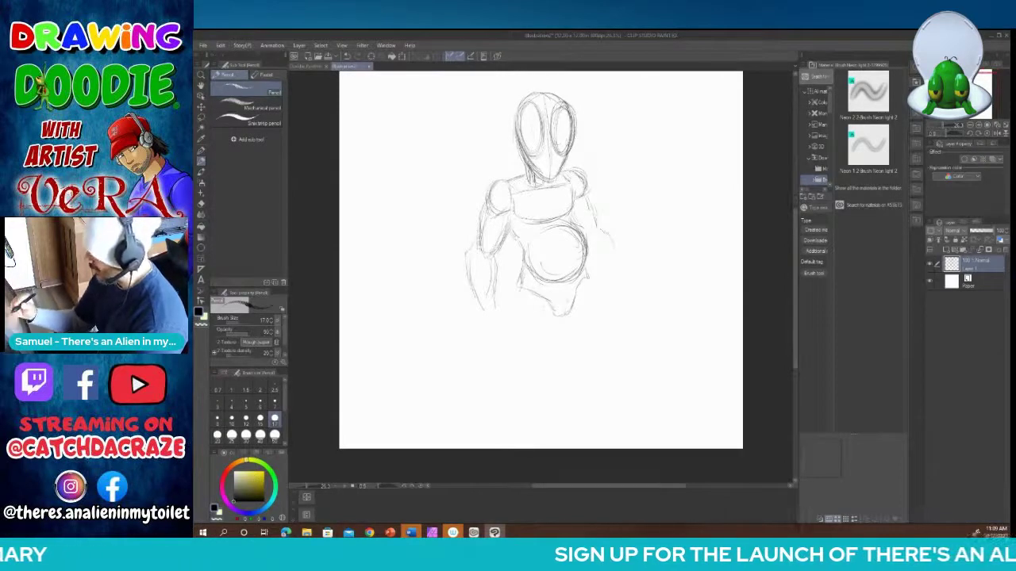
mouse_move(514, 293)
mouse_down()
mouse_move(504, 349)
mouse_move(540, 356)
mouse_up()
drag(544, 315, 532, 350)
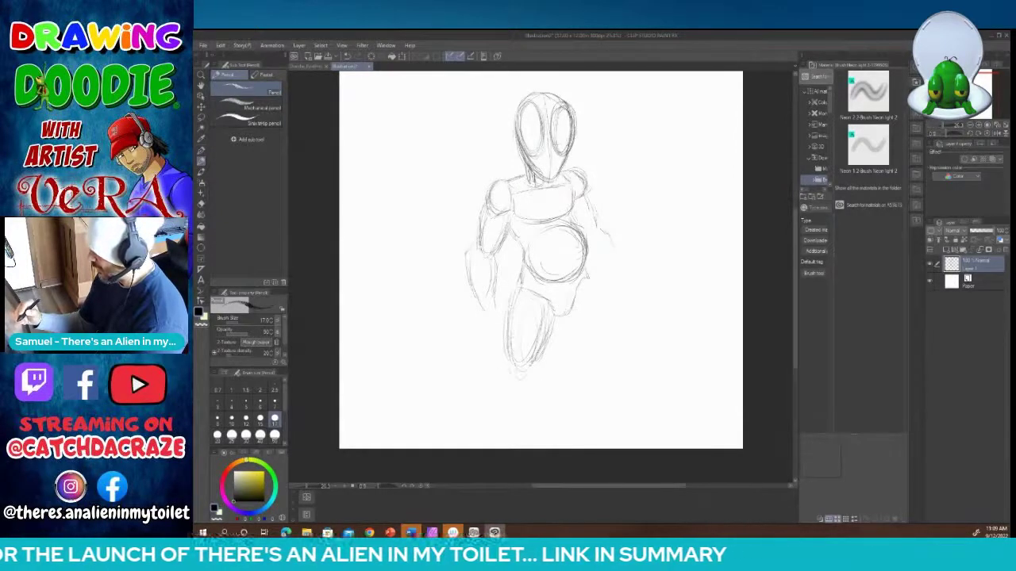
Step: Move the sketch layer straight up to free canvas space below the figure, and return to the Pencil
drag(795, 288, 795, 294)
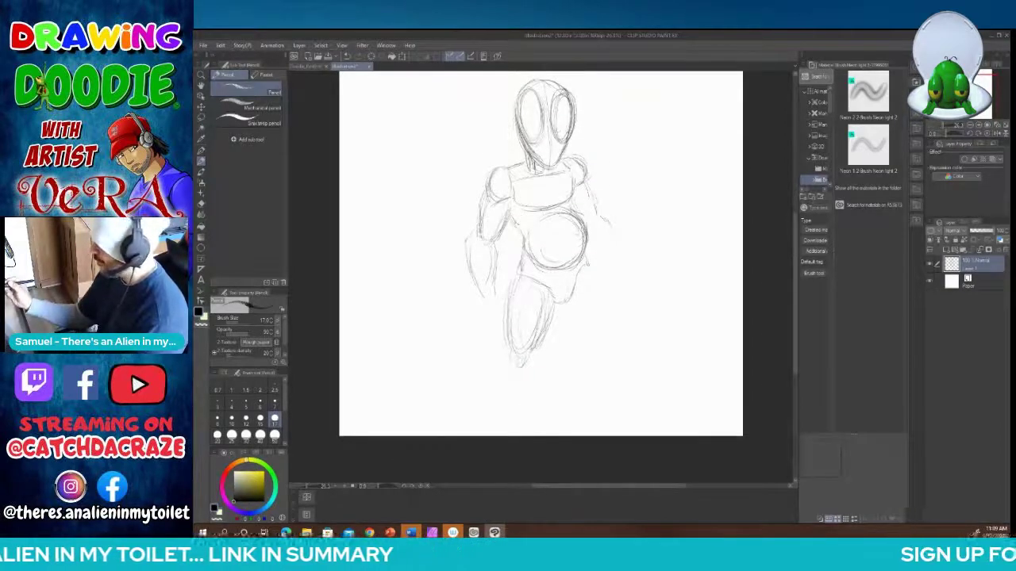
scroll(540, 254, up, 4)
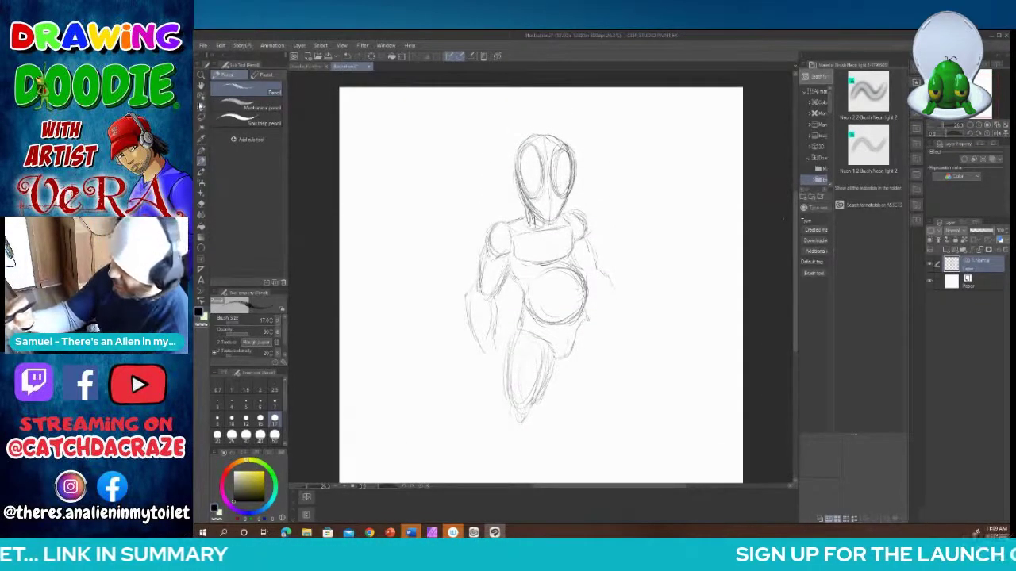
key(k)
drag(560, 286, 560, 247)
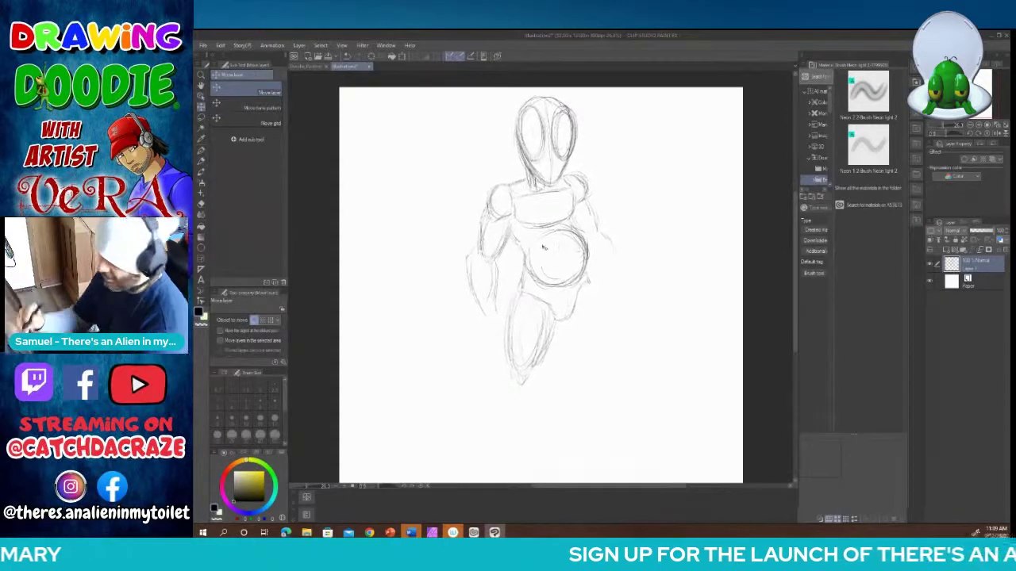
click(201, 160)
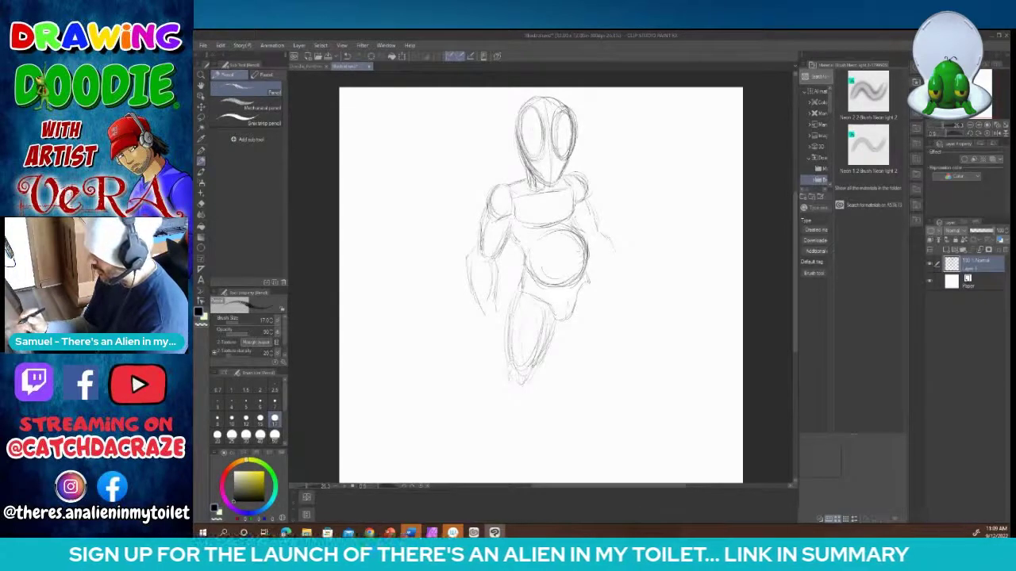
Step: Sketch the lower leg on the figure's left side and an oval thigh on the right, reinforcing the lines where the thigh meets the pelvis
drag(489, 390, 493, 413)
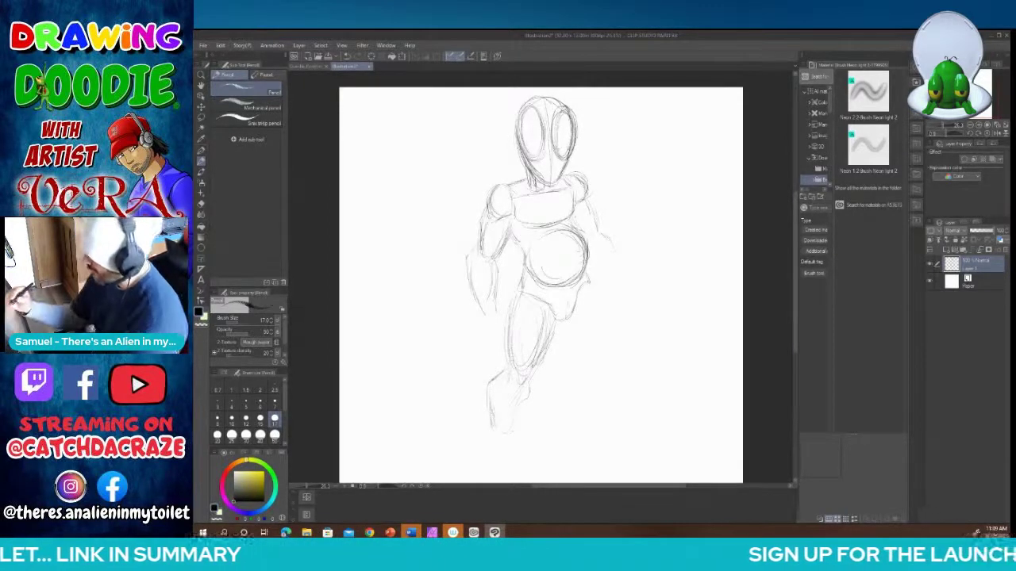
mouse_move(592, 289)
mouse_down()
mouse_move(602, 371)
mouse_move(573, 368)
mouse_up()
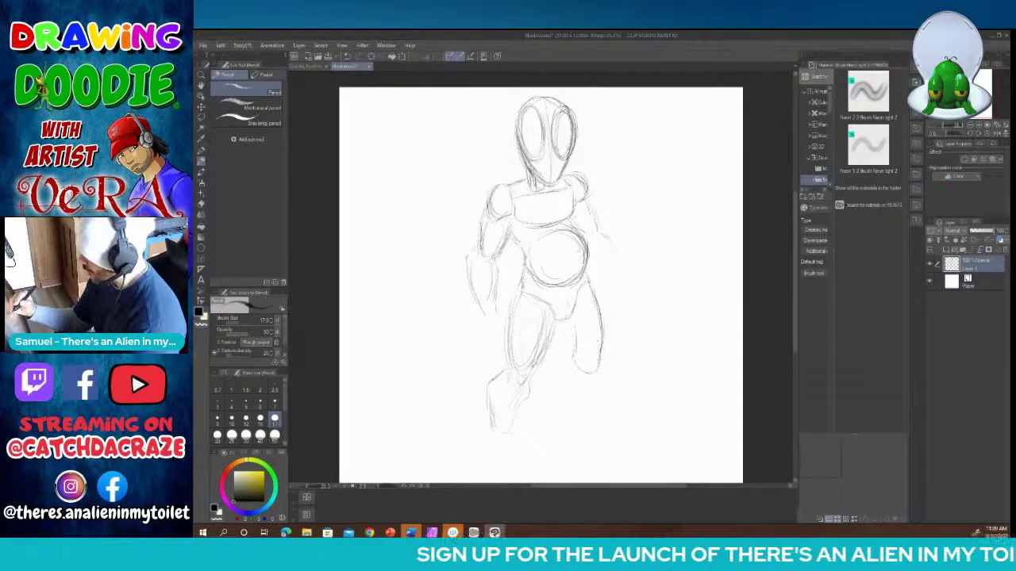
drag(567, 330, 562, 341)
drag(600, 299, 603, 354)
mouse_move(570, 315)
mouse_down()
mouse_move(566, 323)
mouse_move(590, 283)
mouse_up()
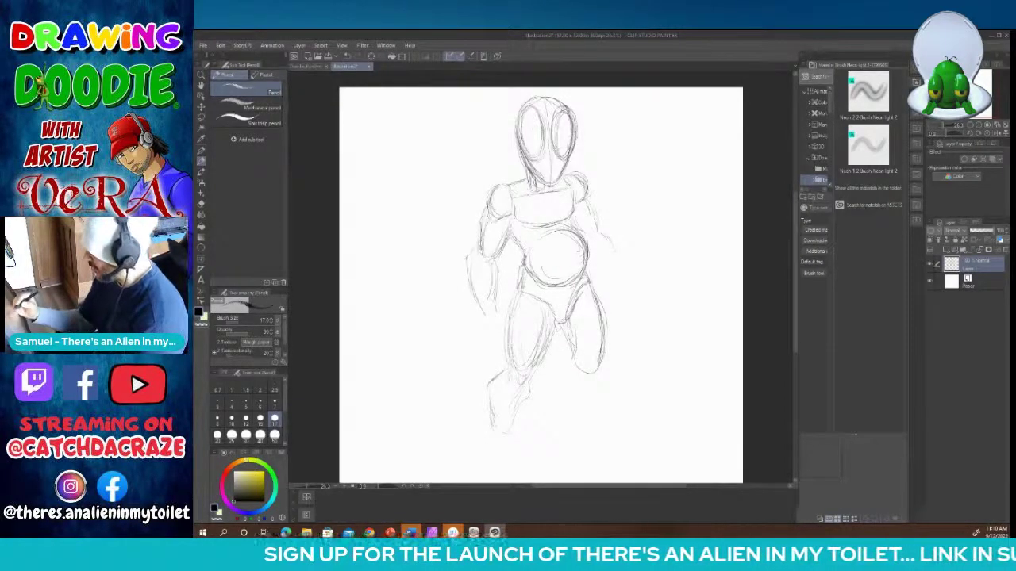
drag(556, 319, 565, 320)
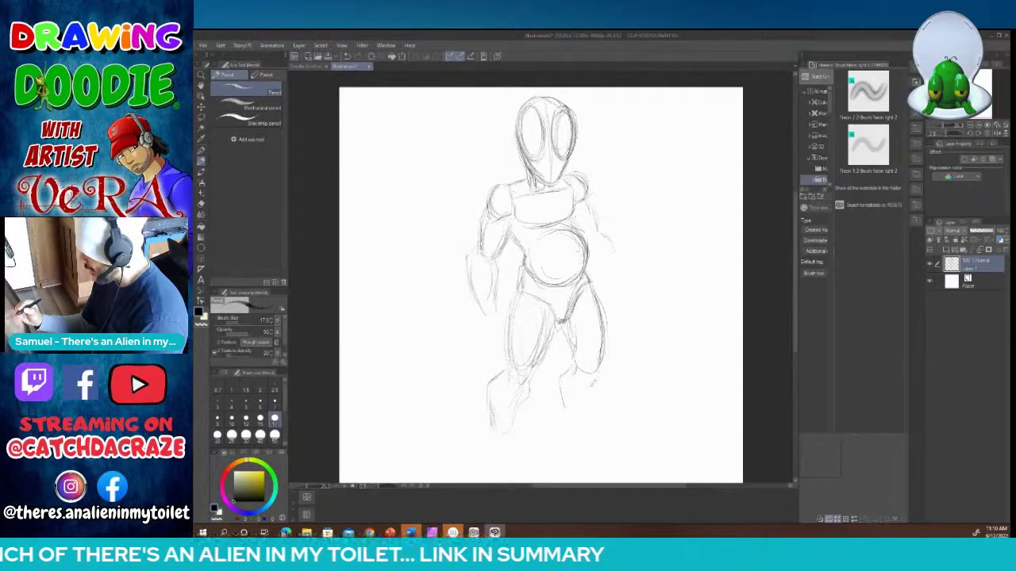
Step: Sketch the shin on the figure's right side and rough in both feet, with the right foot pointing outward
drag(566, 407, 562, 423)
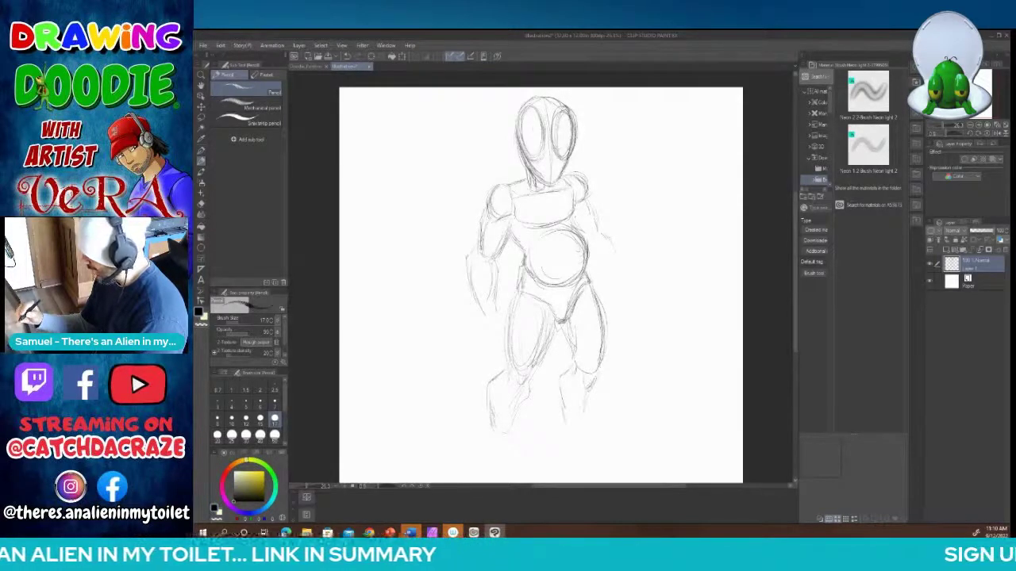
drag(795, 273, 795, 298)
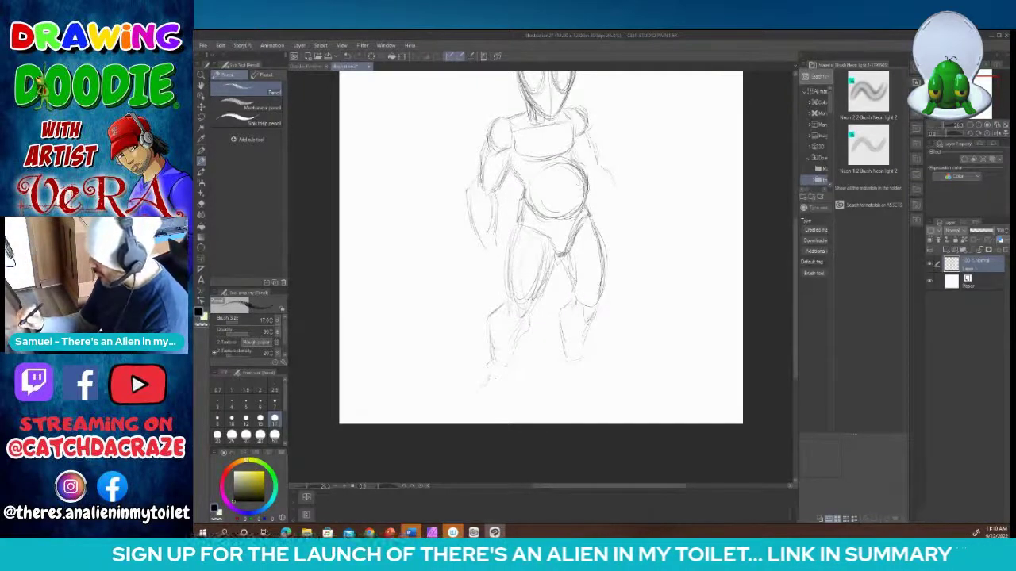
drag(473, 402, 520, 407)
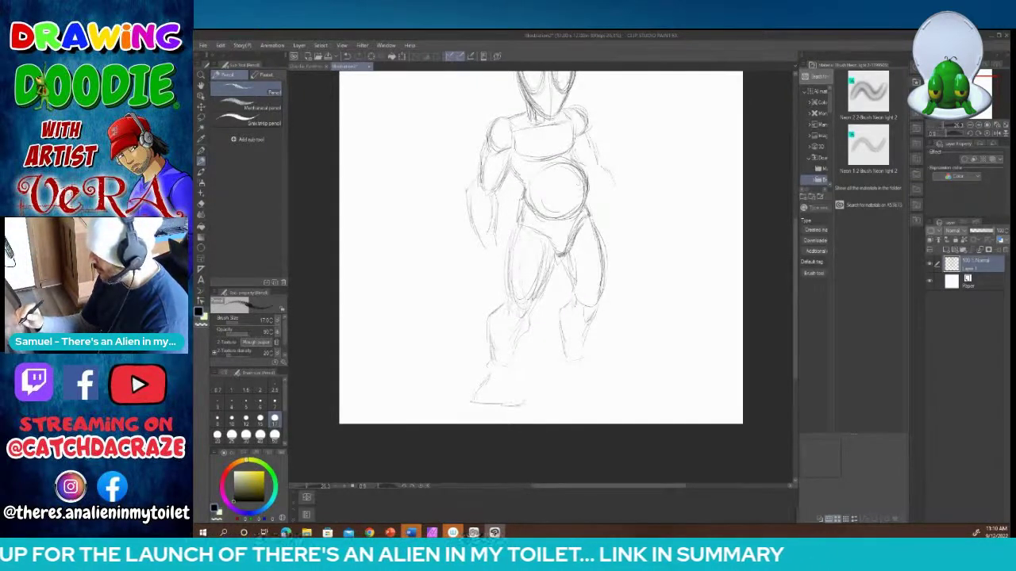
drag(509, 363, 513, 385)
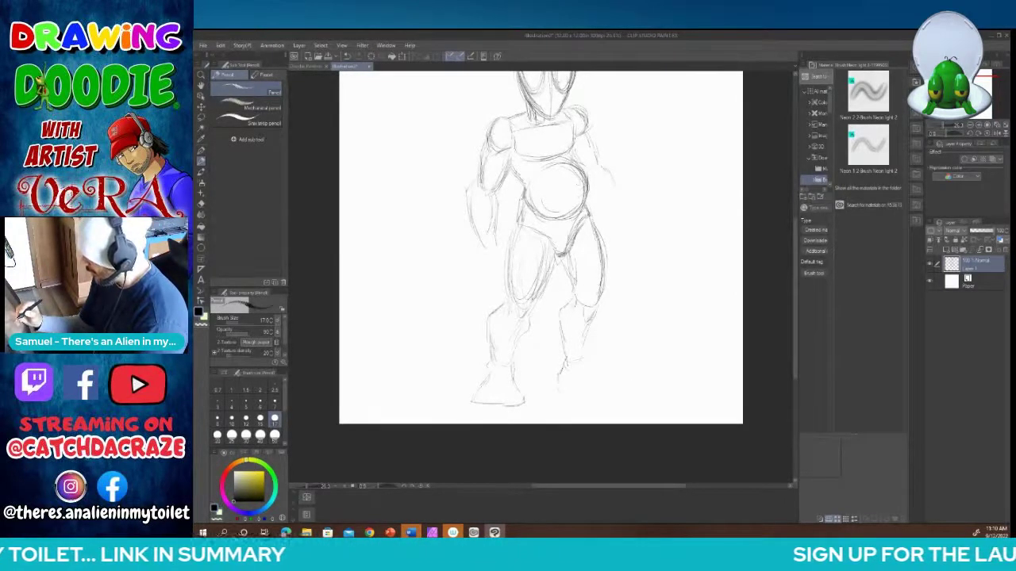
drag(563, 392, 626, 395)
drag(588, 365, 609, 378)
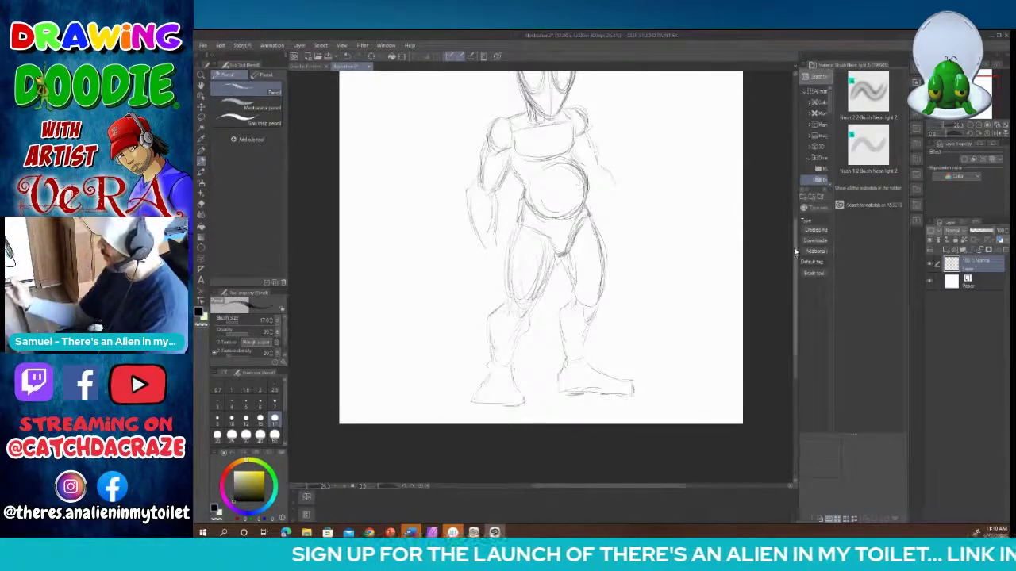
Step: Rough in the hand on the figure's left side, and sketch the arm, forearm and hand on the right side
scroll(540, 248, up, 3)
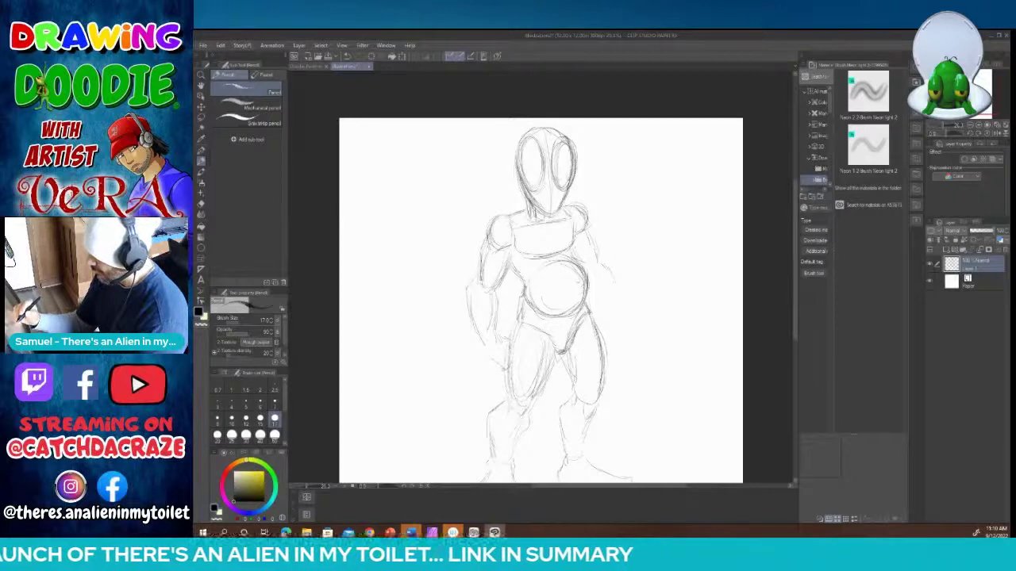
drag(484, 347, 499, 368)
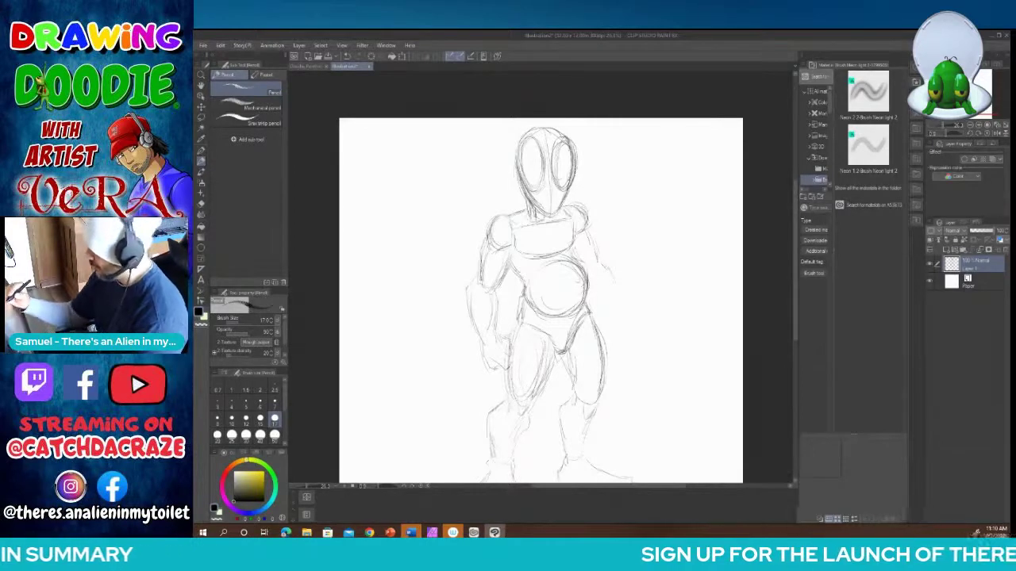
mouse_move(588, 224)
mouse_down()
mouse_move(612, 313)
mouse_move(595, 314)
mouse_up()
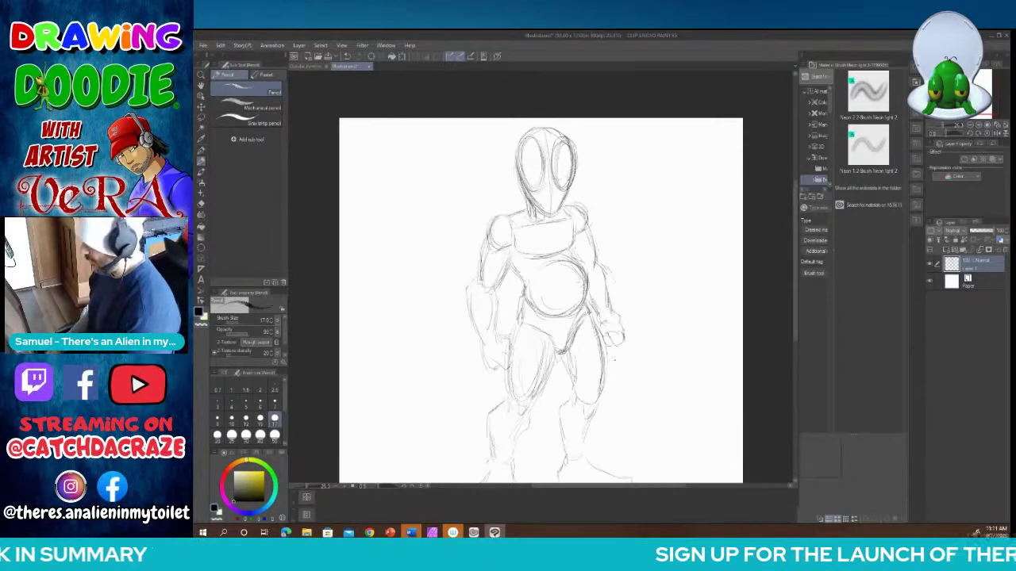
Step: Switch from the Pencil to the Lasso selection tool
drag(795, 303, 801, 323)
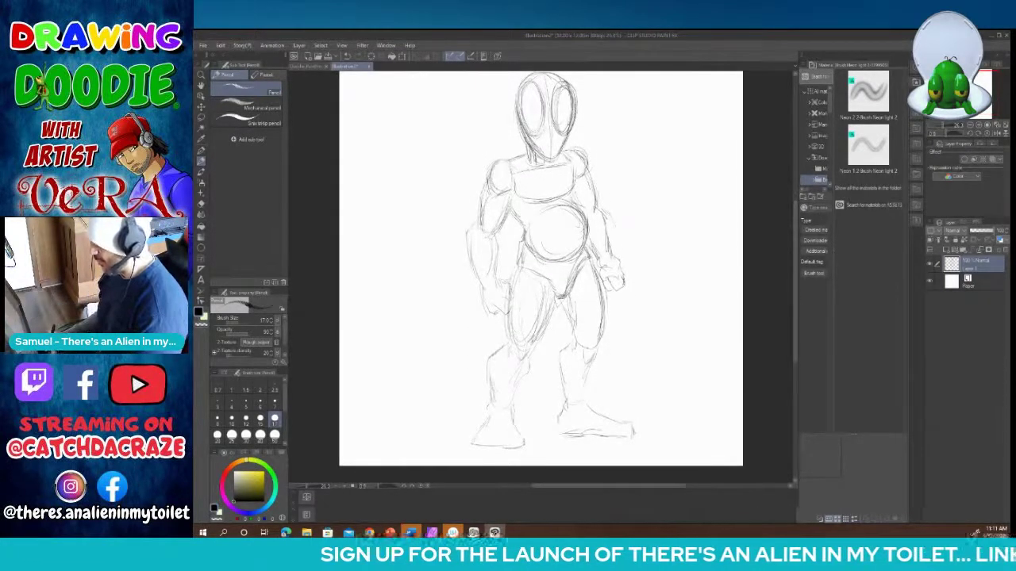
click(200, 117)
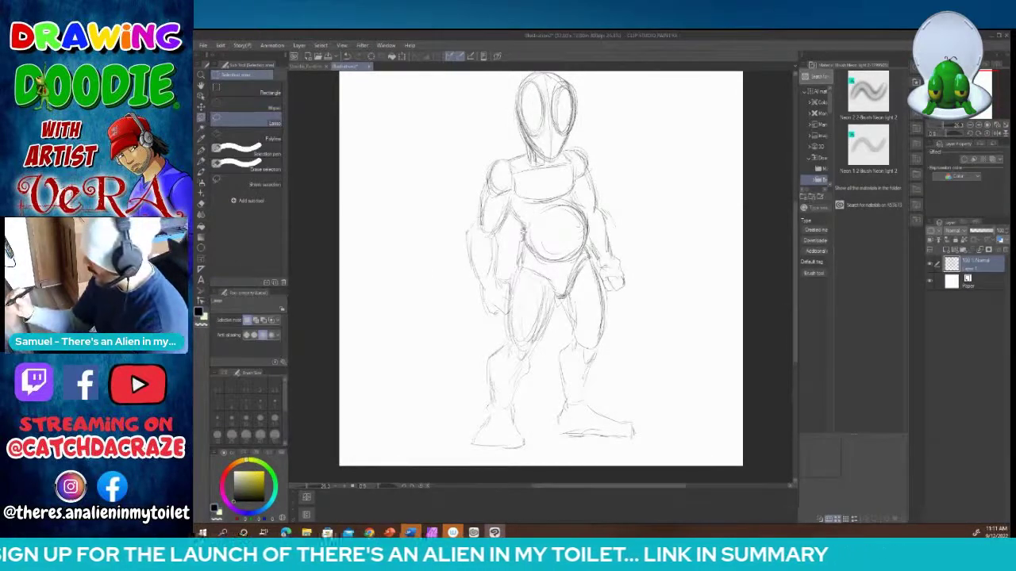
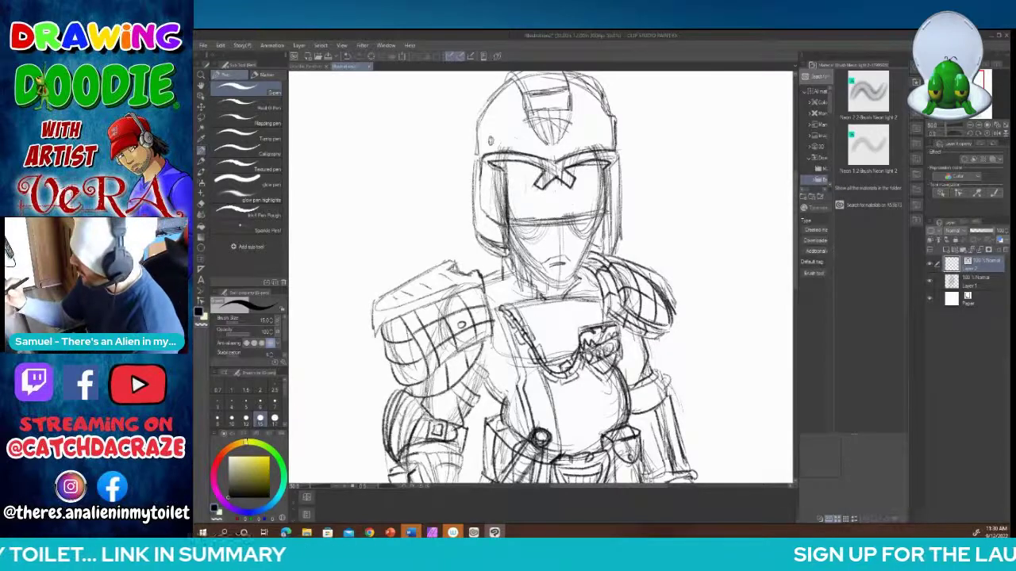
mouse_move(532, 184)
mouse_down()
mouse_move(542, 190)
mouse_move(559, 172)
mouse_move(570, 189)
mouse_move(576, 179)
mouse_move(563, 166)
mouse_up()
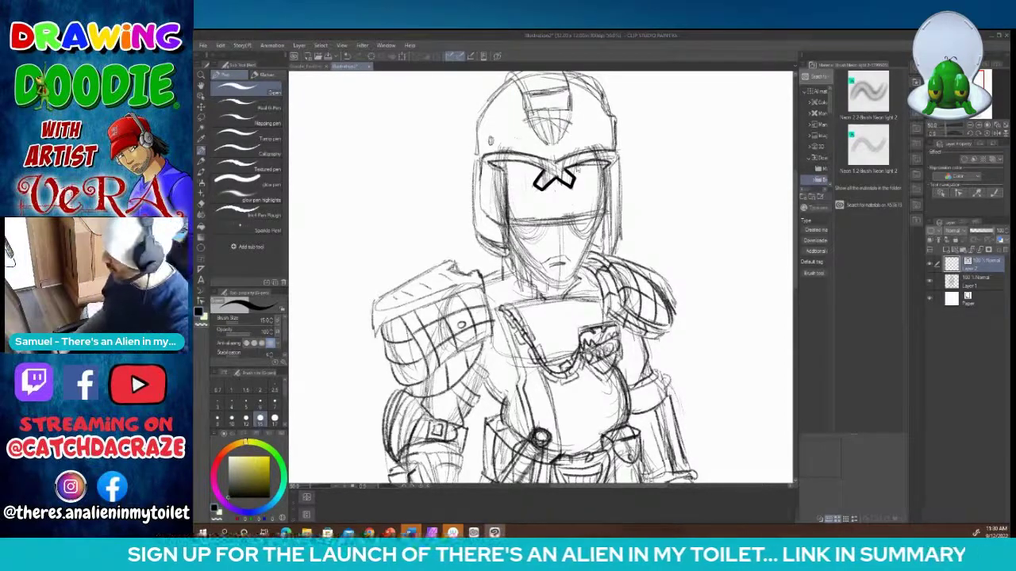
key(ctrl+z)
key(ctrl+z)
key(ctrl+z)
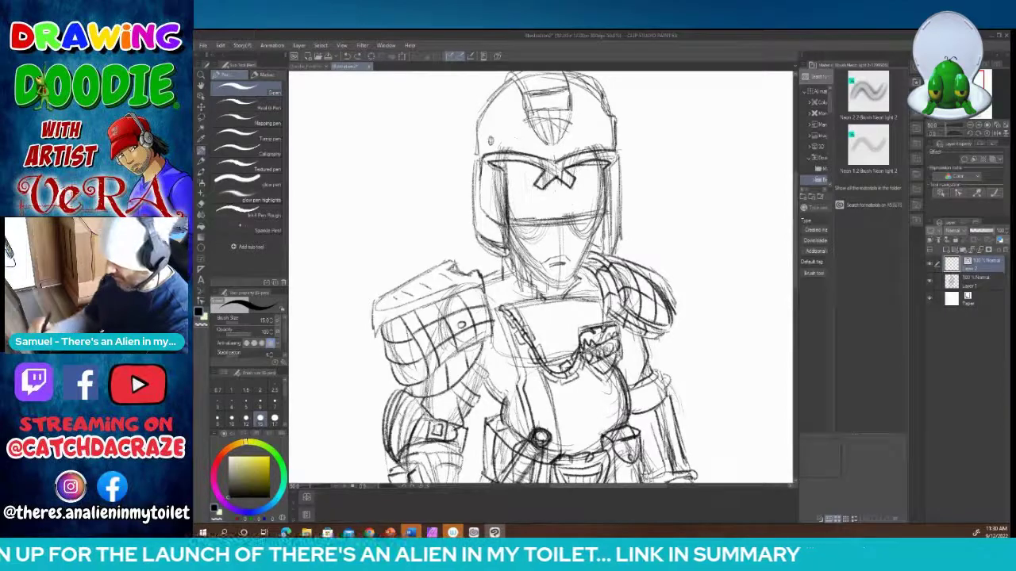
Step: Set the pen's brush size to 12, reduce the opacity of Layer 1 to about 57%, and make Layer 2 active for inking
click(246, 421)
click(957, 283)
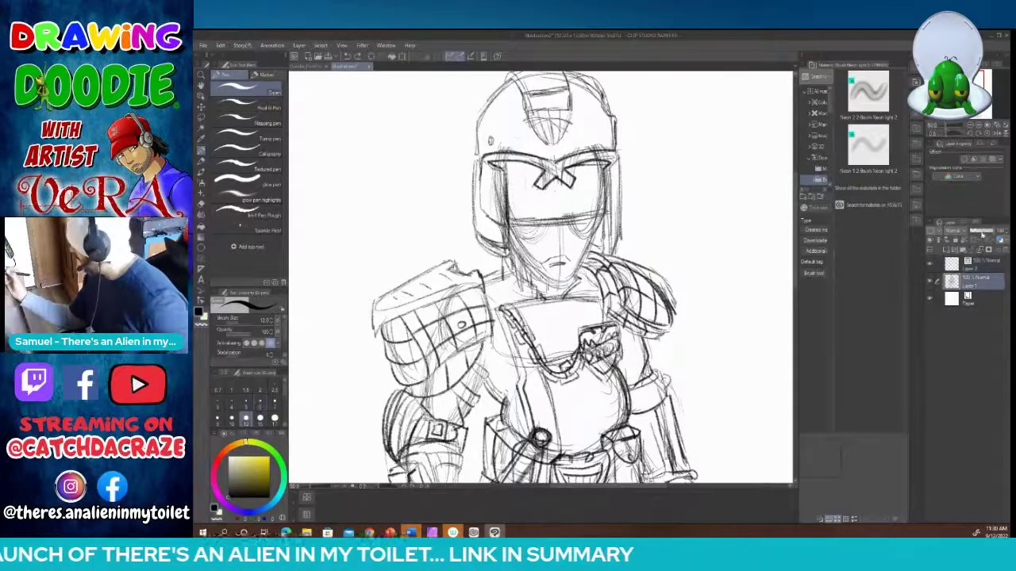
click(981, 231)
click(954, 266)
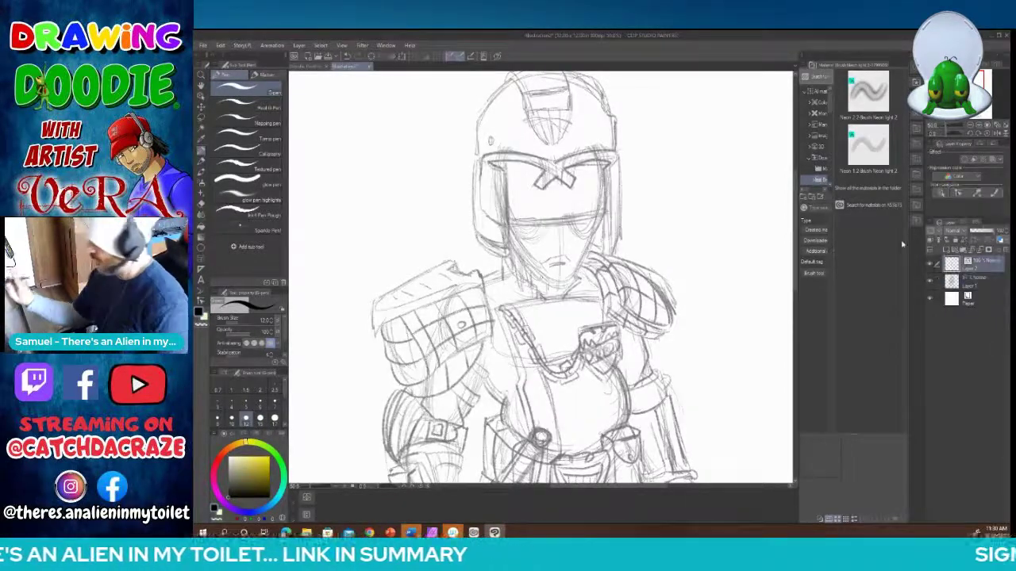
Step: Ink the helmet's visor frame with its crossed centre emblem, and outline the cheek guards on both sides
mouse_move(545, 170)
mouse_down()
mouse_move(533, 185)
mouse_move(541, 190)
mouse_move(556, 180)
mouse_move(573, 187)
mouse_move(564, 168)
mouse_move(611, 163)
mouse_move(484, 162)
mouse_move(503, 173)
mouse_move(510, 255)
mouse_move(489, 255)
mouse_move(475, 235)
mouse_up()
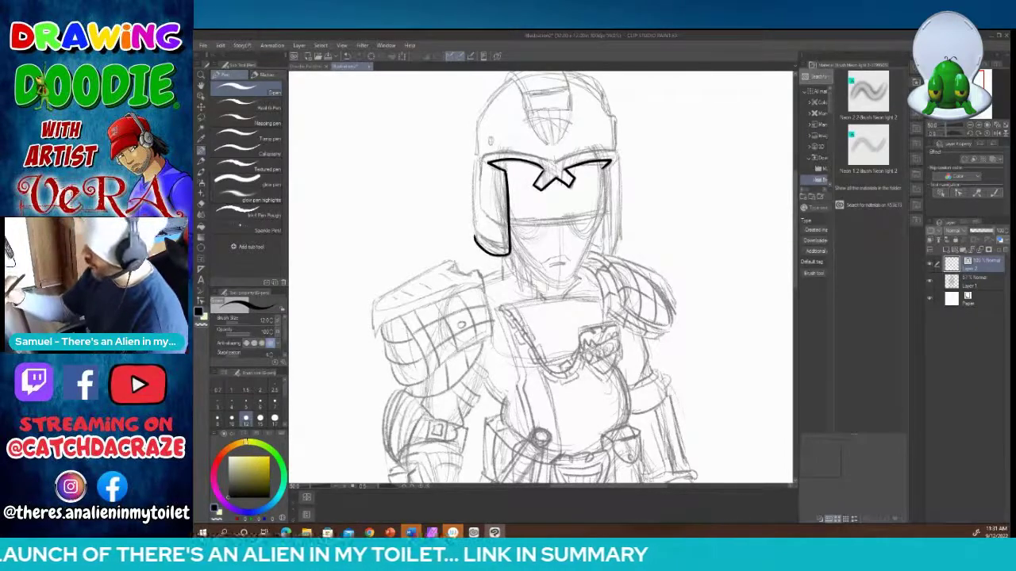
drag(483, 157, 475, 239)
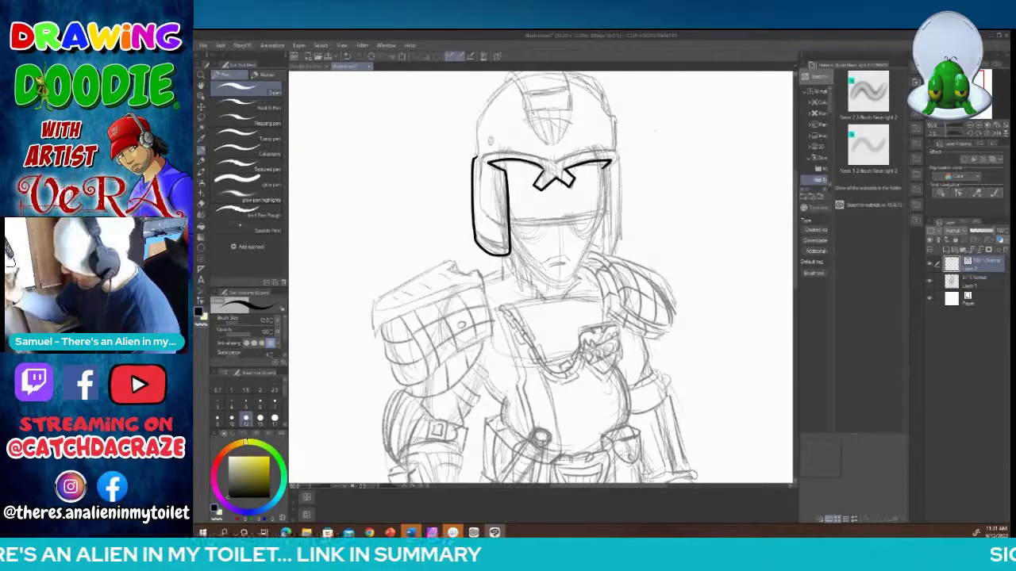
mouse_move(611, 149)
mouse_down()
mouse_move(623, 209)
mouse_move(623, 247)
mouse_move(609, 258)
mouse_move(604, 168)
mouse_move(565, 158)
mouse_move(616, 147)
mouse_move(488, 147)
mouse_move(478, 215)
mouse_move(505, 231)
mouse_move(503, 251)
mouse_move(478, 237)
mouse_up()
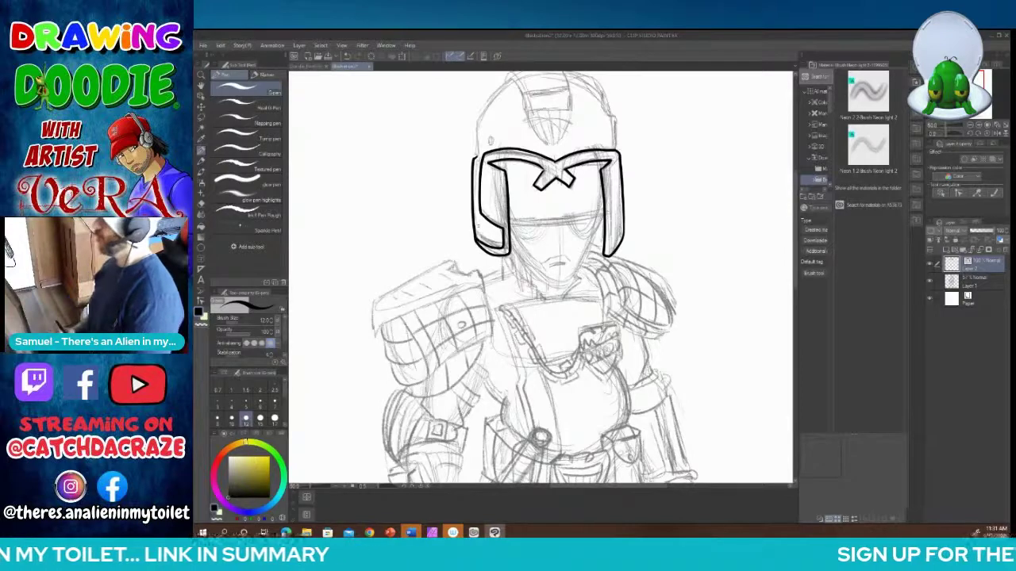
drag(477, 163, 482, 154)
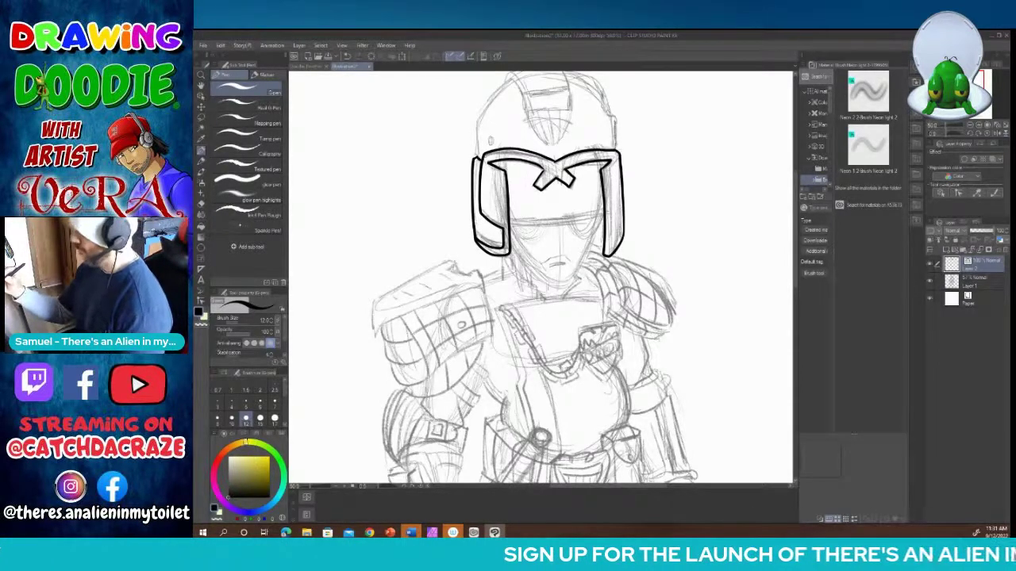
Step: Ink the helmet dome with its small side details, and outline the raised ridge across the top
mouse_move(617, 151)
mouse_down()
mouse_move(600, 89)
mouse_move(613, 115)
mouse_up()
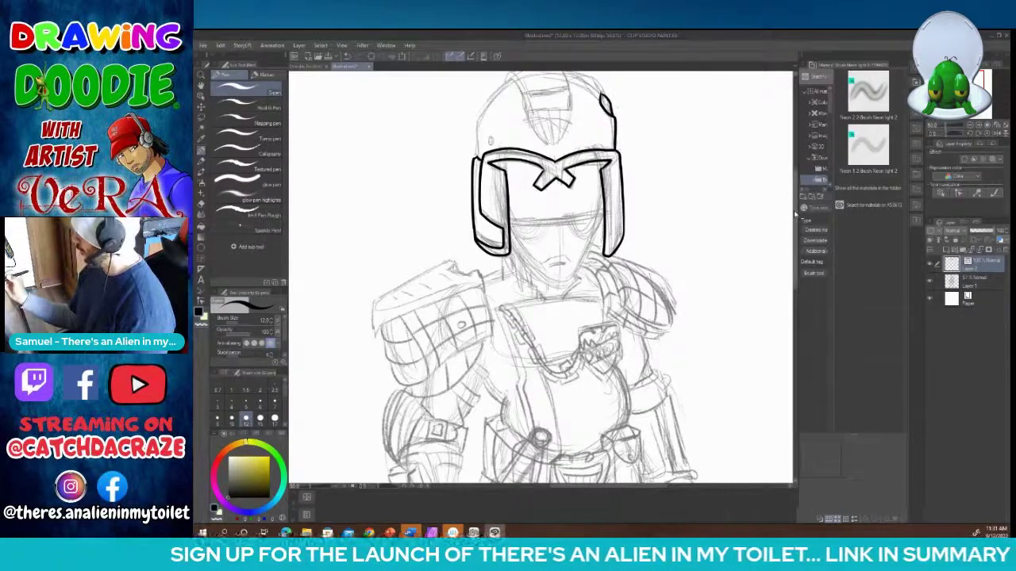
drag(796, 216, 796, 195)
scroll(540, 297, down, 1)
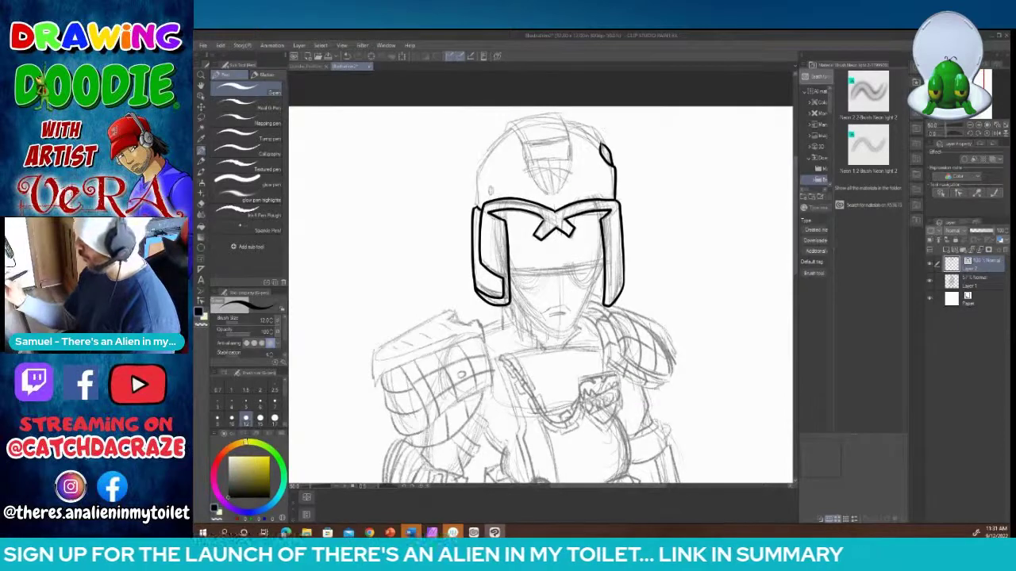
mouse_move(605, 144)
mouse_down()
mouse_move(560, 119)
mouse_move(477, 170)
mouse_move(480, 208)
mouse_move(493, 185)
mouse_up()
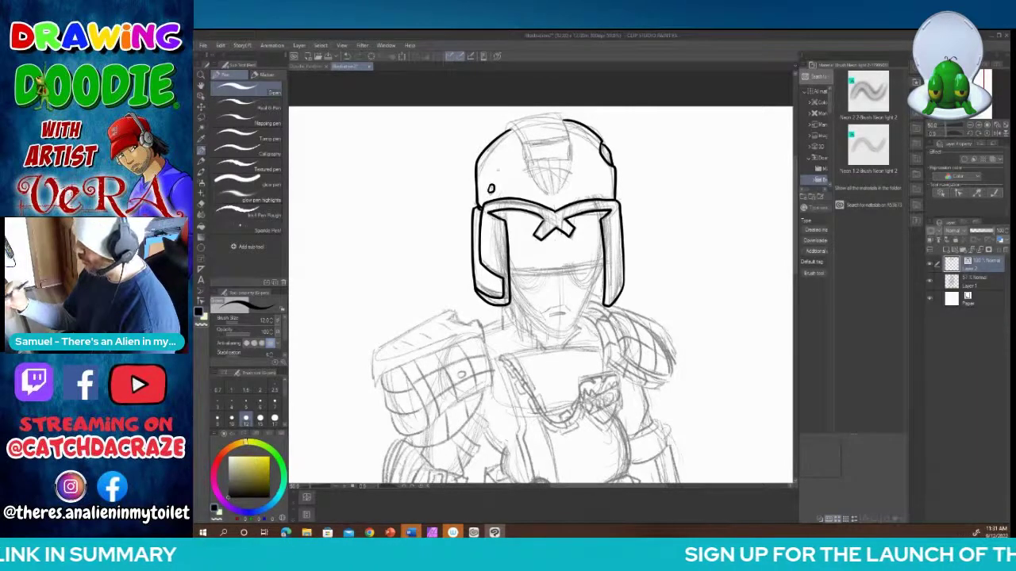
mouse_move(512, 128)
mouse_down()
mouse_move(521, 150)
mouse_move(505, 124)
mouse_move(563, 117)
mouse_up()
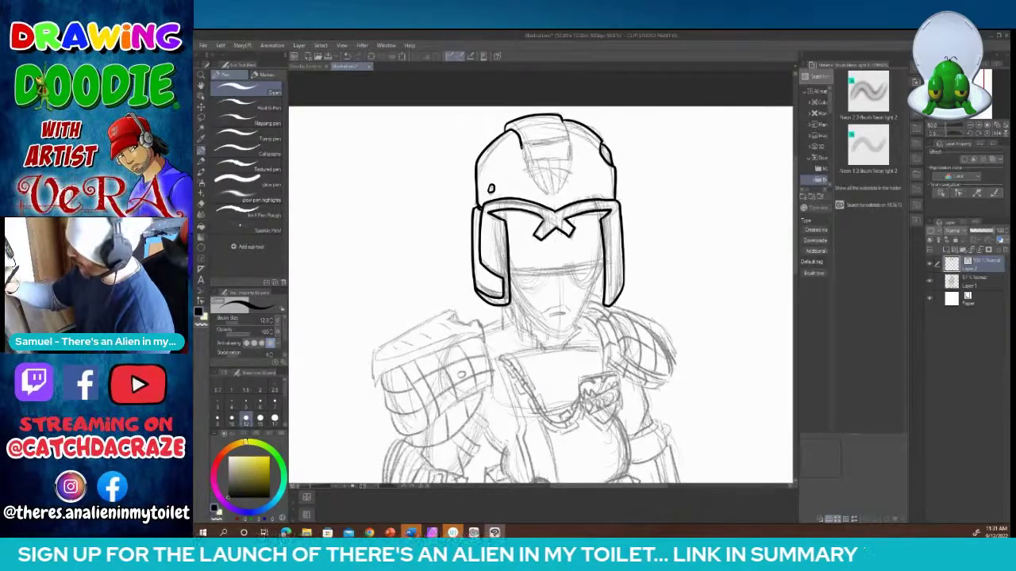
Step: Ink the V-shaped crest on the helmet's forehead, adding its crossbands and the vertical stripes inside the lower point
mouse_move(521, 147)
mouse_down()
mouse_move(559, 200)
mouse_move(573, 163)
mouse_move(563, 119)
mouse_up()
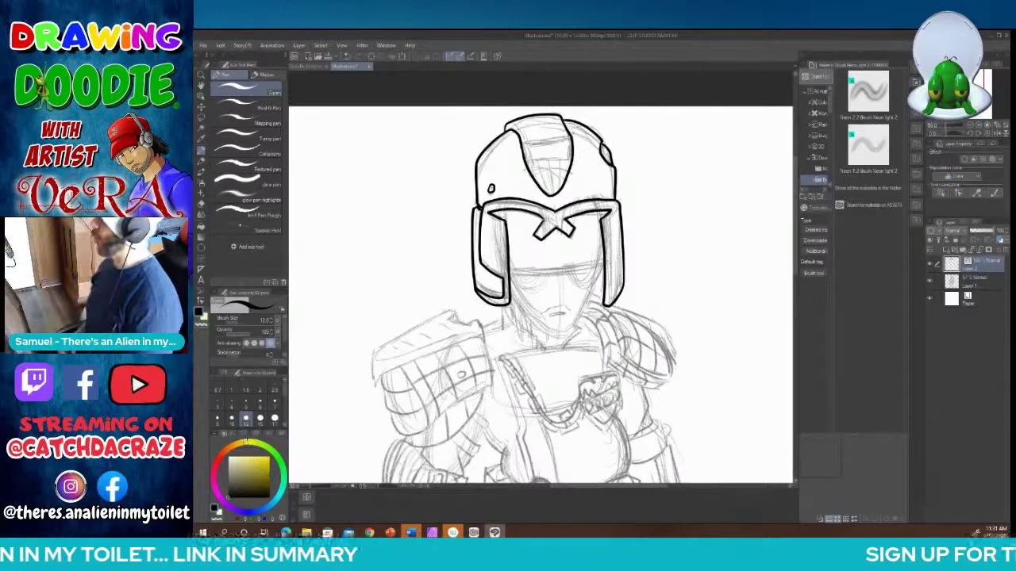
mouse_move(509, 127)
mouse_down()
mouse_move(518, 124)
mouse_move(524, 145)
mouse_move(570, 136)
mouse_move(530, 162)
mouse_move(571, 149)
mouse_move(541, 185)
mouse_move(549, 191)
mouse_move(569, 157)
mouse_up()
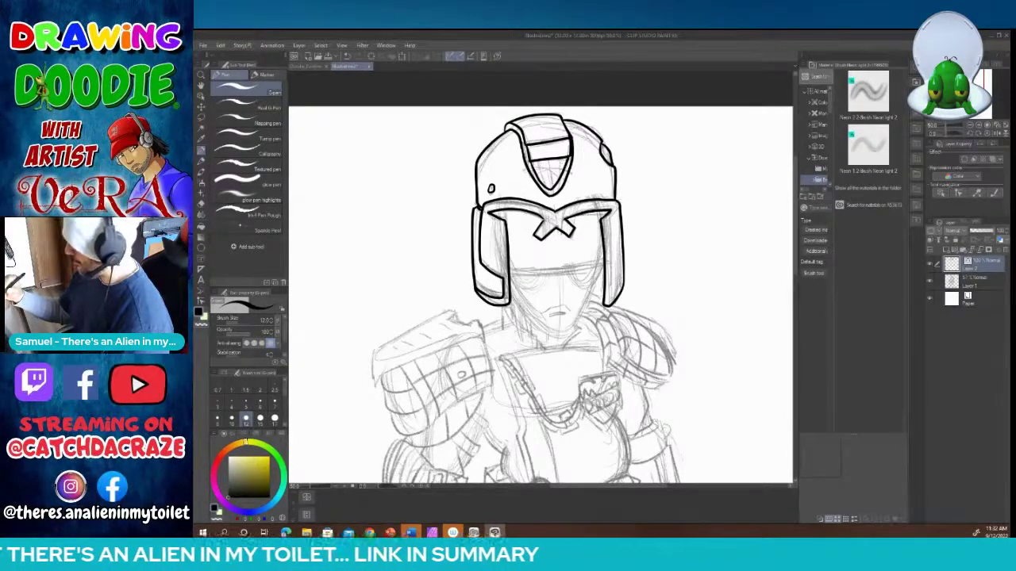
key(ctrl+z)
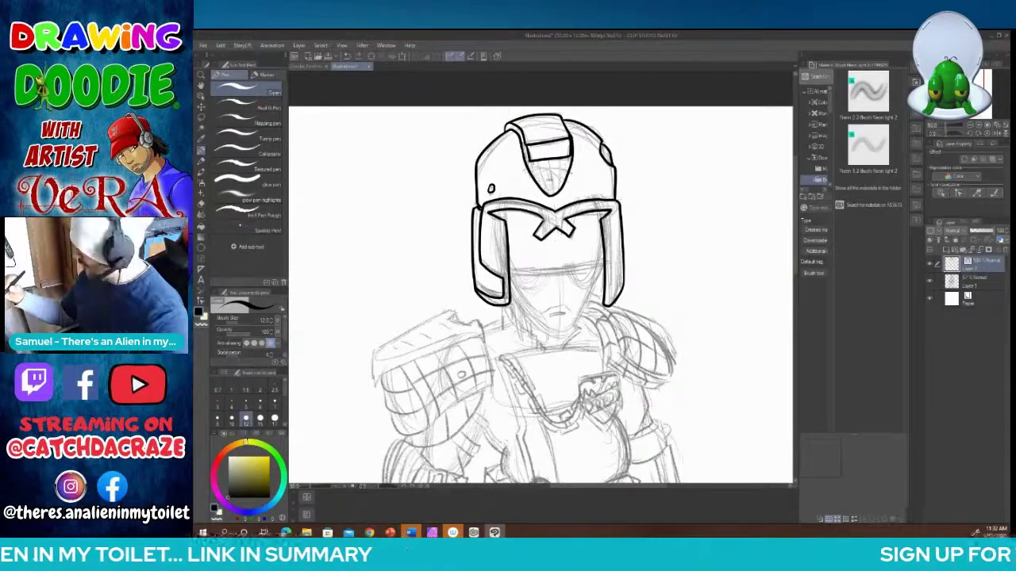
mouse_move(529, 161)
mouse_down()
mouse_move(554, 193)
mouse_move(568, 154)
mouse_move(544, 185)
mouse_move(561, 185)
mouse_up()
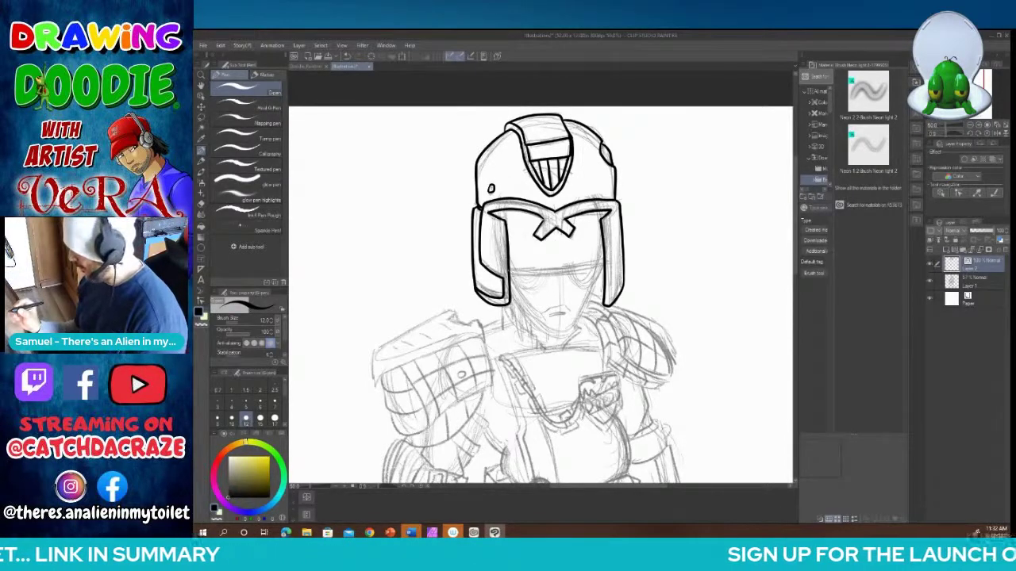
Step: Ink a double line along the visor's lower edge, and draw the lower curves of both eyes beneath it
mouse_move(508, 268)
mouse_down()
mouse_move(554, 276)
mouse_move(604, 259)
mouse_up()
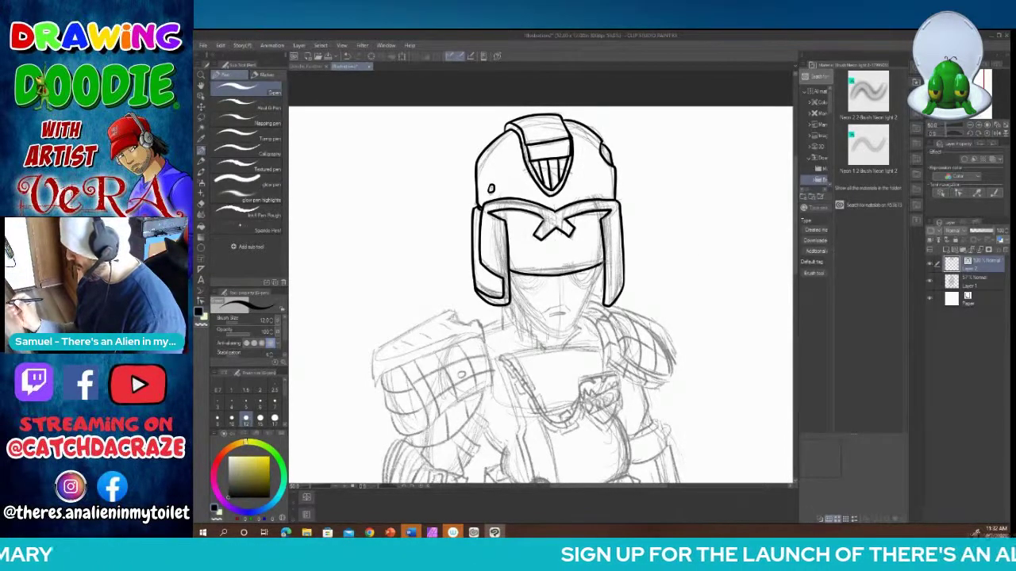
mouse_move(508, 268)
mouse_down()
mouse_move(558, 270)
mouse_move(606, 254)
mouse_up()
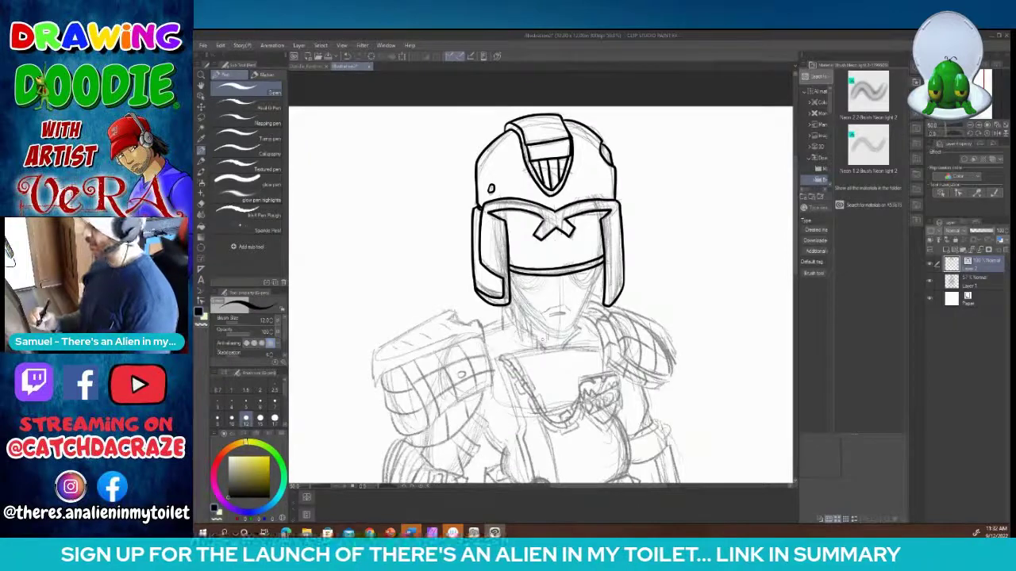
drag(796, 215, 796, 240)
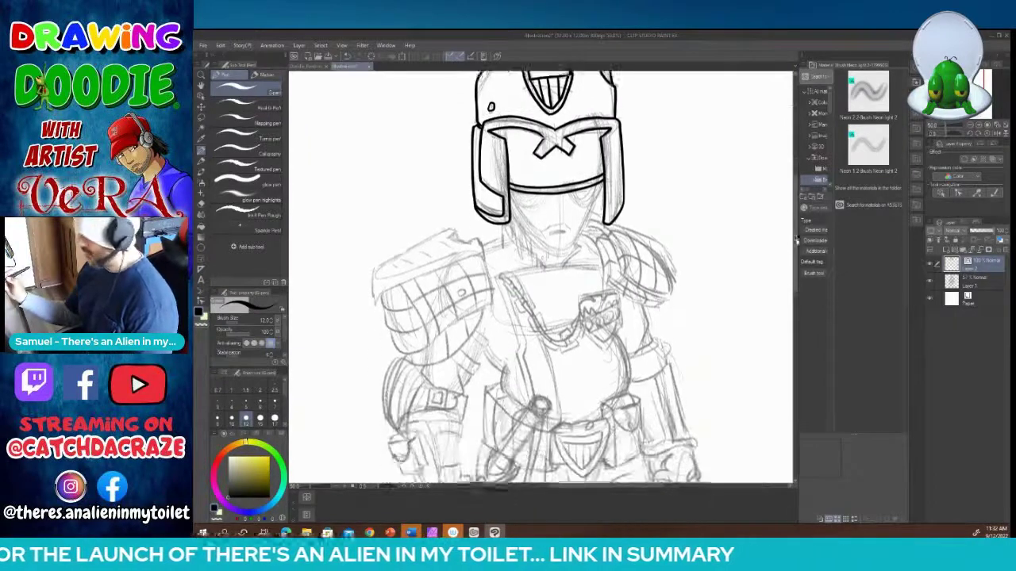
mouse_move(508, 198)
mouse_down()
mouse_move(531, 213)
mouse_move(551, 189)
mouse_move(583, 208)
mouse_move(599, 204)
mouse_move(603, 180)
mouse_up()
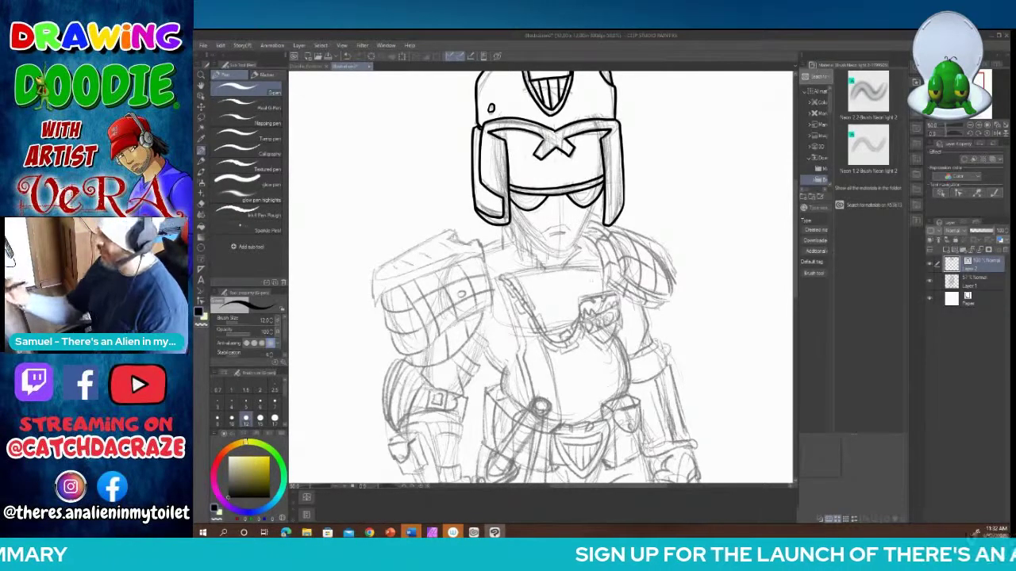
Step: Ink the inner contours of both cheek guards, and the lower face with its pointed chin and frowning mouth
drag(483, 131, 494, 180)
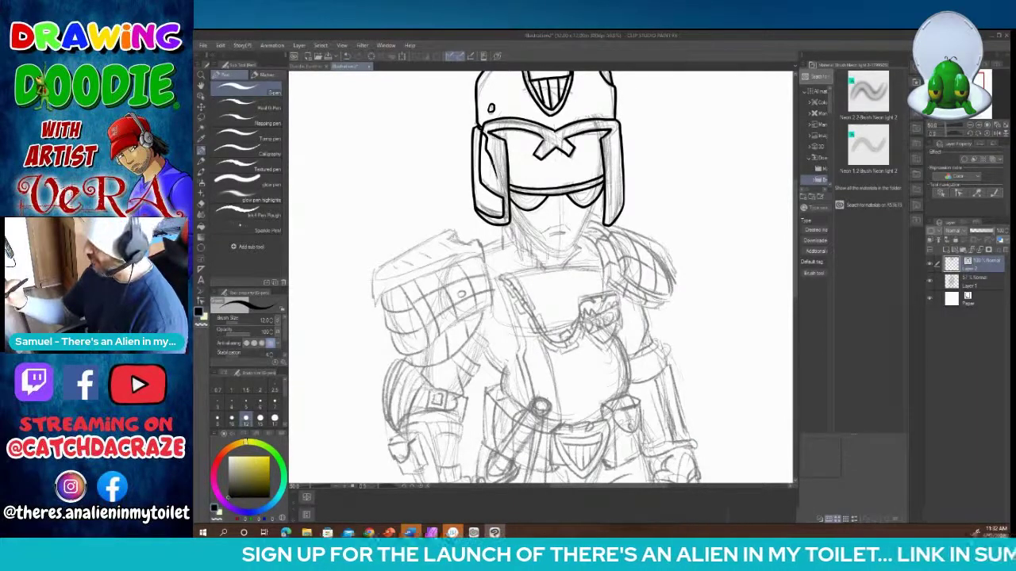
drag(490, 162, 494, 177)
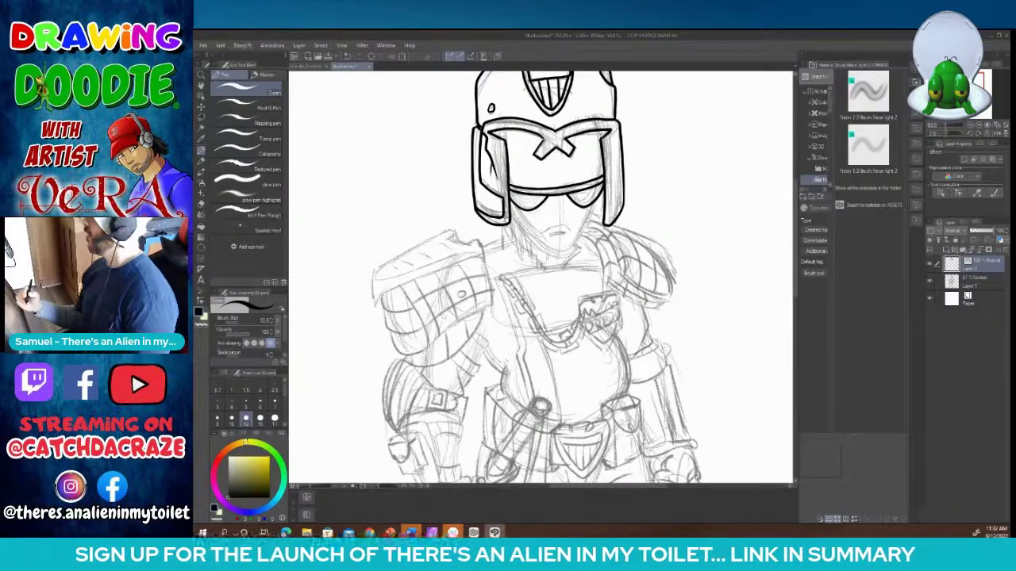
drag(622, 175, 620, 209)
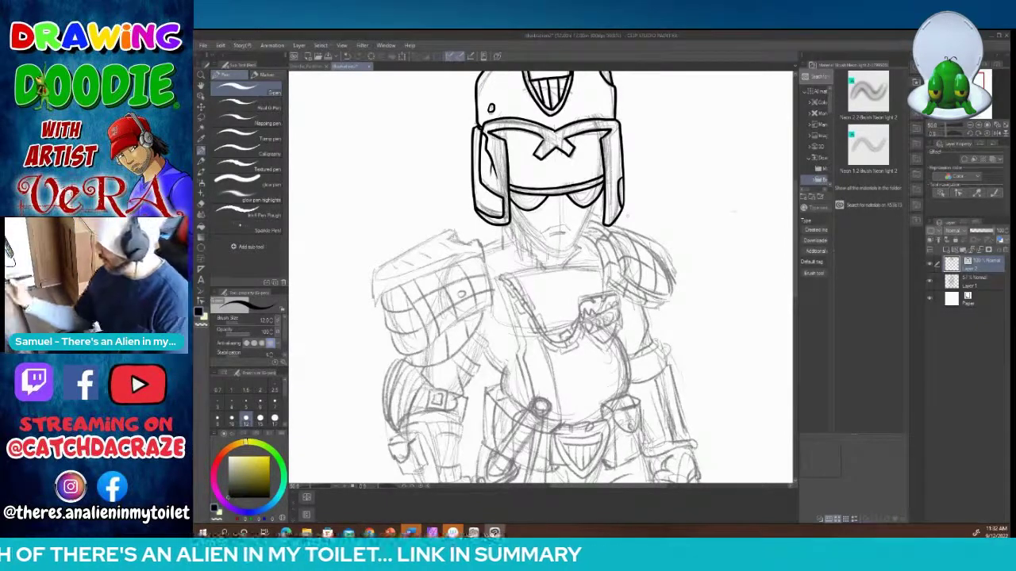
mouse_move(512, 213)
mouse_down()
mouse_move(535, 245)
mouse_move(563, 257)
mouse_move(596, 199)
mouse_up()
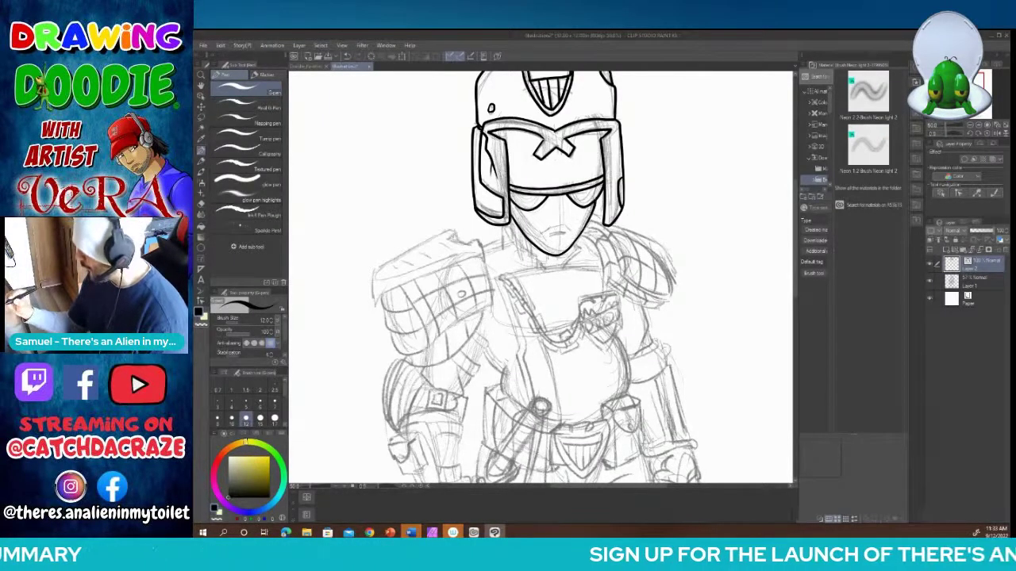
mouse_move(538, 235)
mouse_down()
mouse_move(565, 225)
mouse_move(563, 239)
mouse_up()
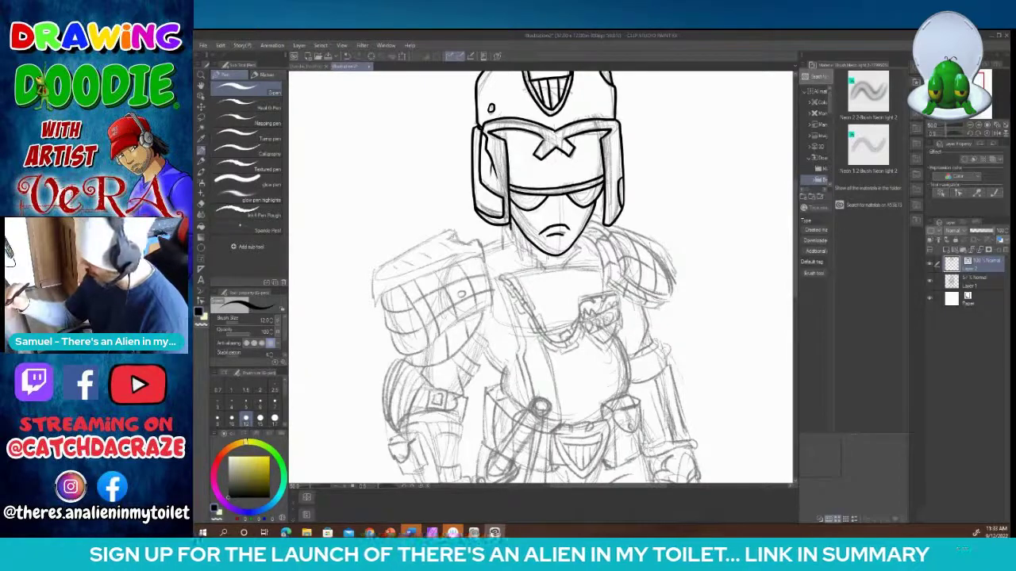
Step: Ink the angular collar around the neck beneath the chin, and the shoulder line running to the character's right shoulder pad
mouse_move(509, 225)
mouse_down()
mouse_move(536, 251)
mouse_move(536, 267)
mouse_move(506, 235)
mouse_move(531, 267)
mouse_up()
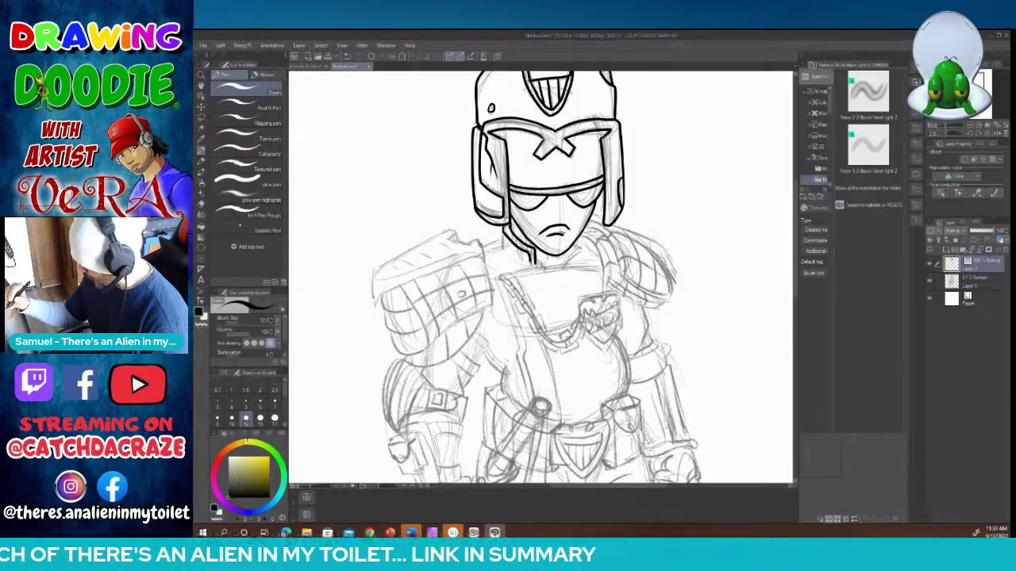
mouse_move(502, 231)
mouse_down()
mouse_move(505, 254)
mouse_move(532, 270)
mouse_move(570, 256)
mouse_move(575, 242)
mouse_move(581, 257)
mouse_move(563, 268)
mouse_up()
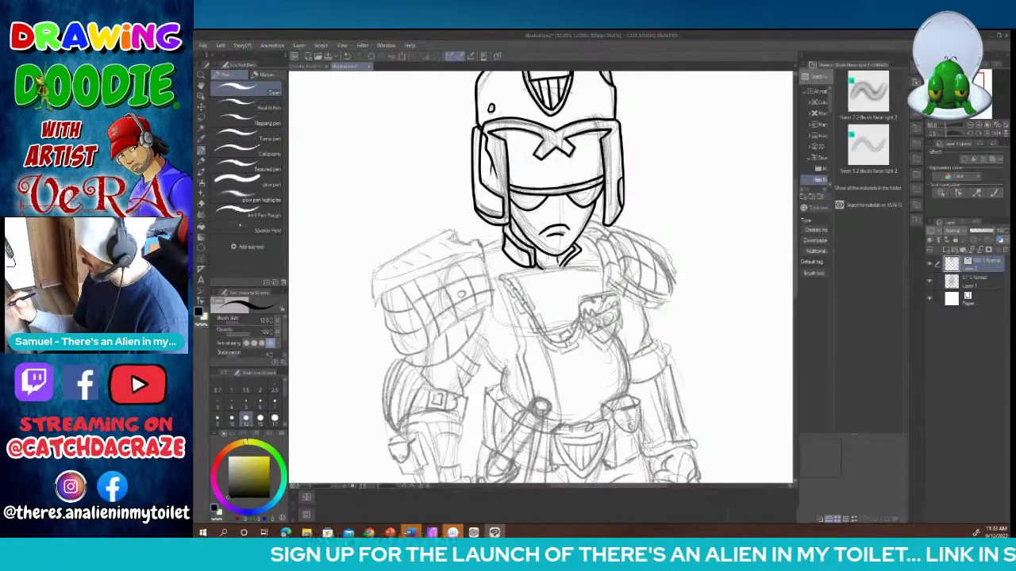
mouse_move(559, 261)
mouse_down()
mouse_move(541, 270)
mouse_move(554, 267)
mouse_up()
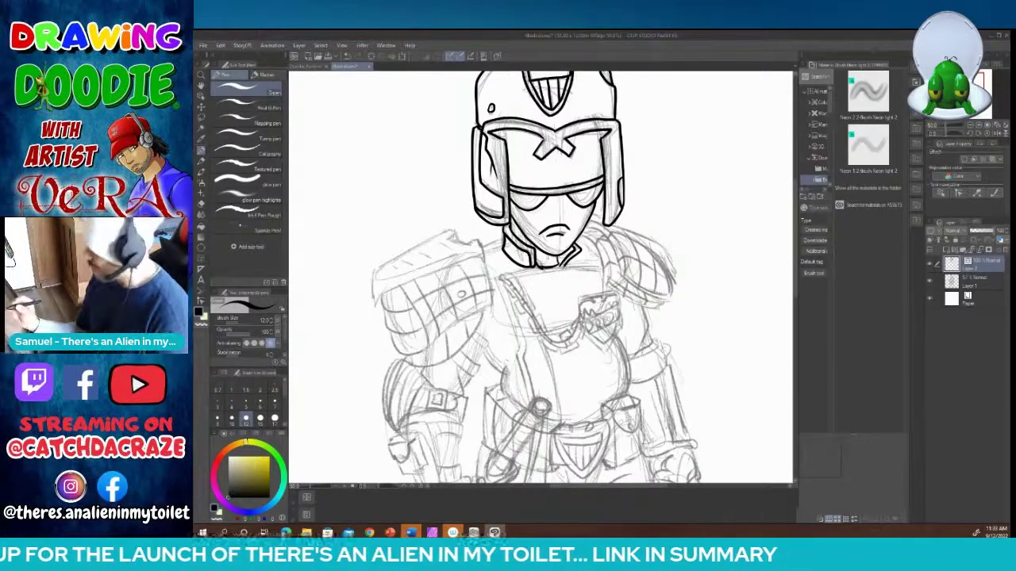
drag(505, 236, 482, 249)
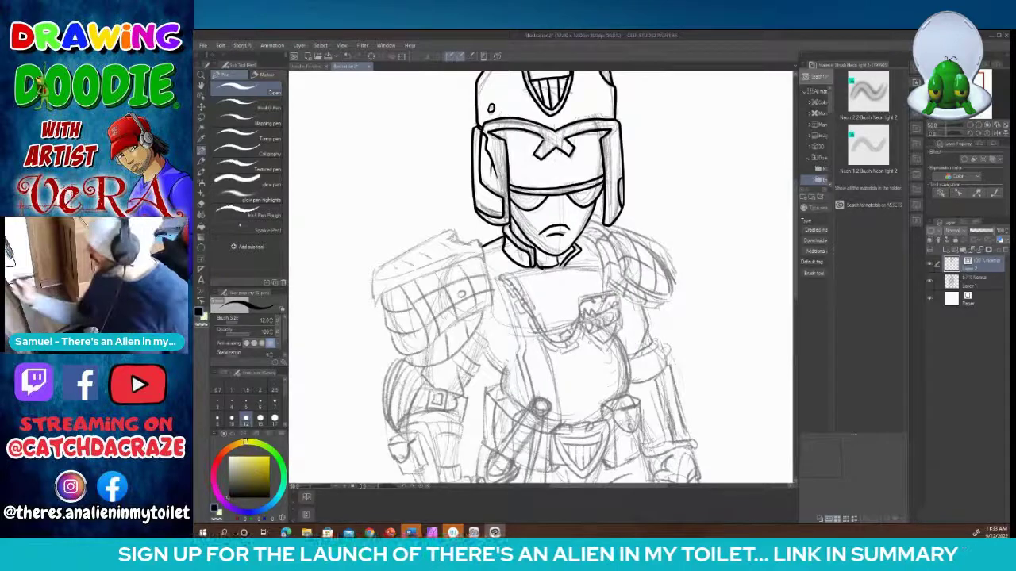
Step: Outline the curved top plate of the character's right shoulder pad, with a jagged notch at its inner end
scroll(752, 268, down, 3)
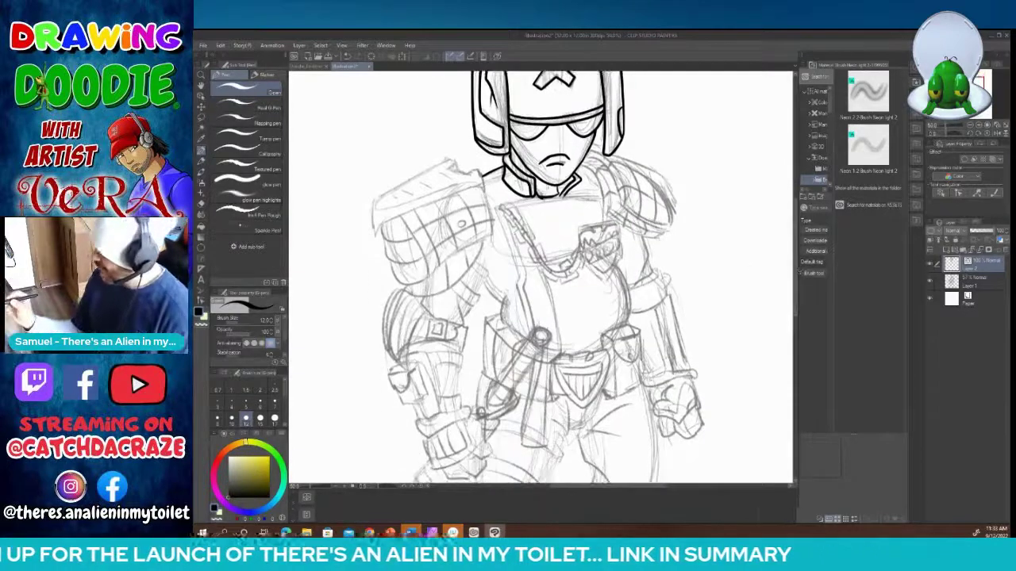
mouse_move(452, 159)
mouse_down()
mouse_move(373, 202)
mouse_move(373, 235)
mouse_move(408, 210)
mouse_move(482, 186)
mouse_up()
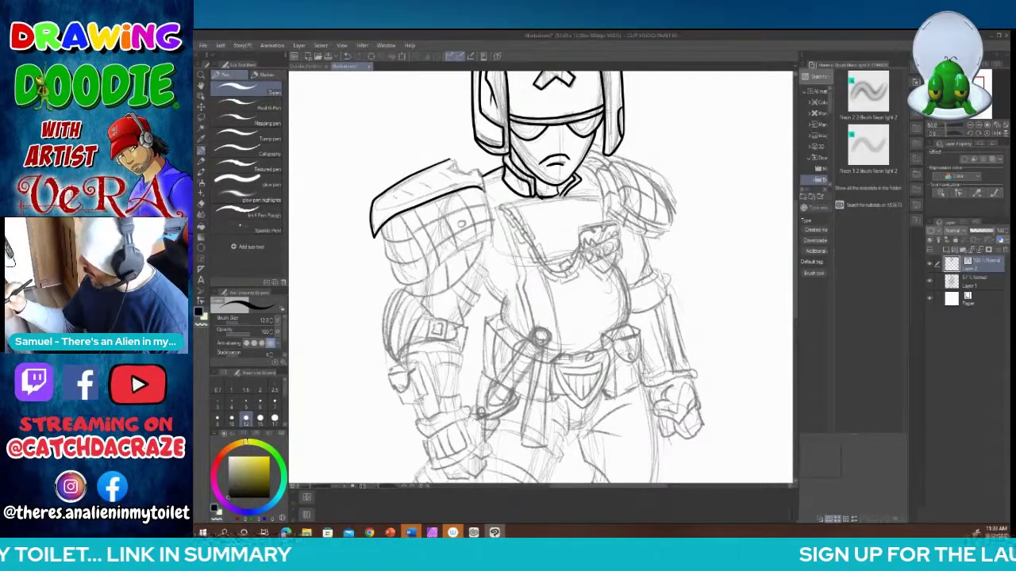
mouse_move(484, 191)
mouse_down()
mouse_move(479, 170)
mouse_move(452, 168)
mouse_move(450, 158)
mouse_up()
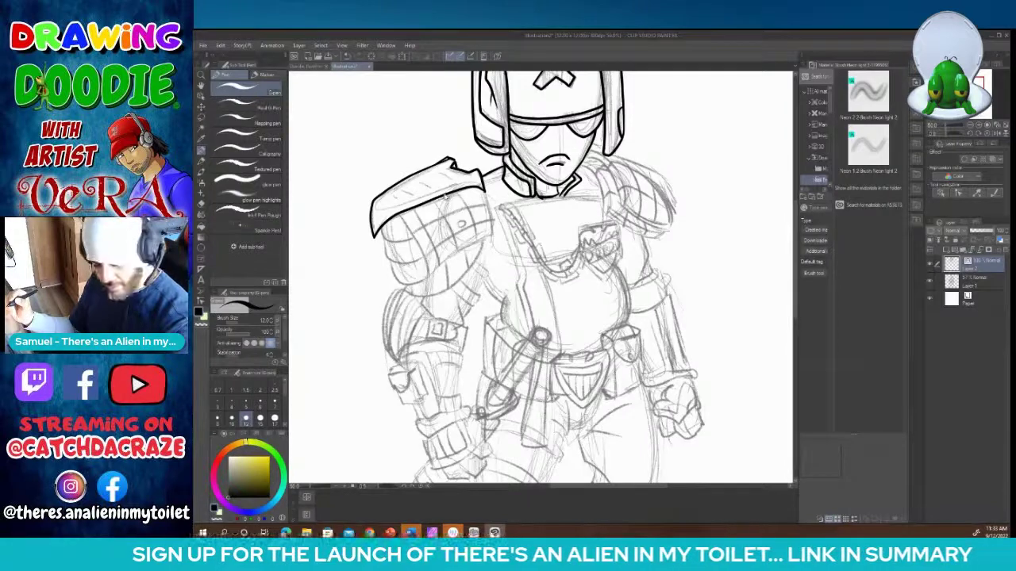
key(ctrl+z)
key(ctrl+z)
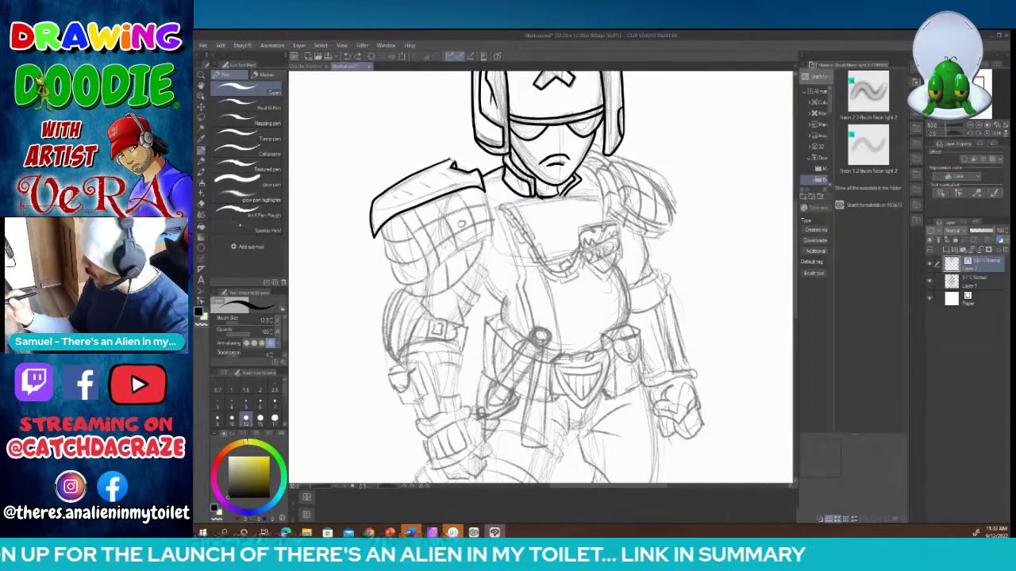
drag(449, 163, 455, 157)
key(ctrl+z)
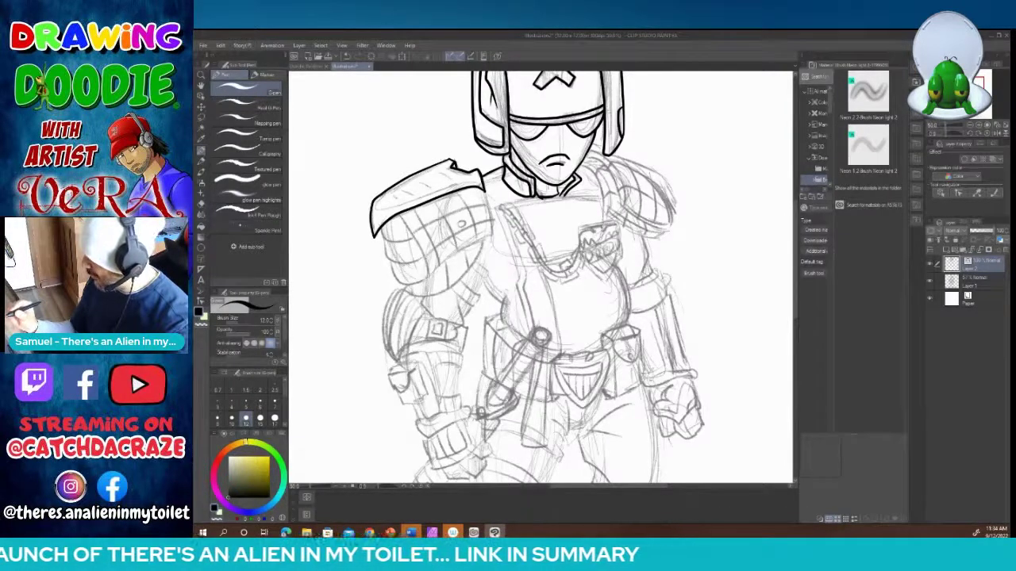
Step: Ink the inner rim line along the shoulder plate, and add short diagonal dashes across its surface
drag(376, 210, 470, 173)
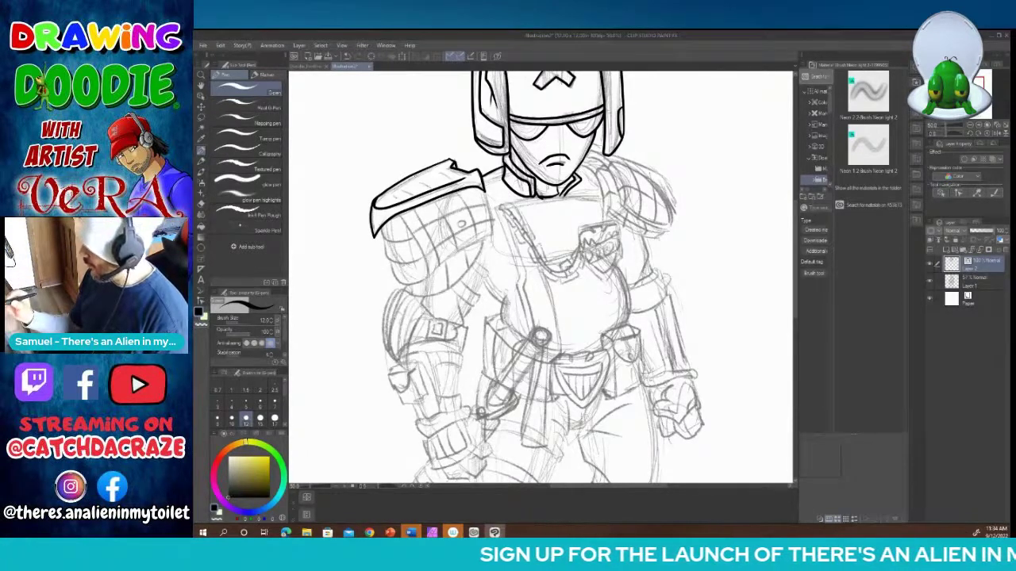
drag(463, 179, 480, 170)
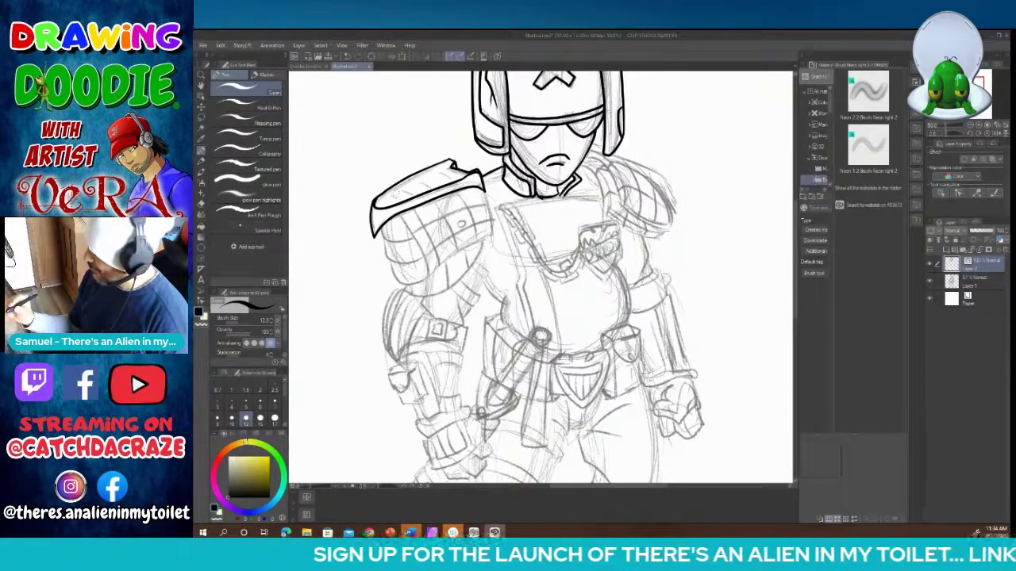
mouse_move(403, 192)
mouse_down()
mouse_move(393, 199)
mouse_move(438, 180)
mouse_up()
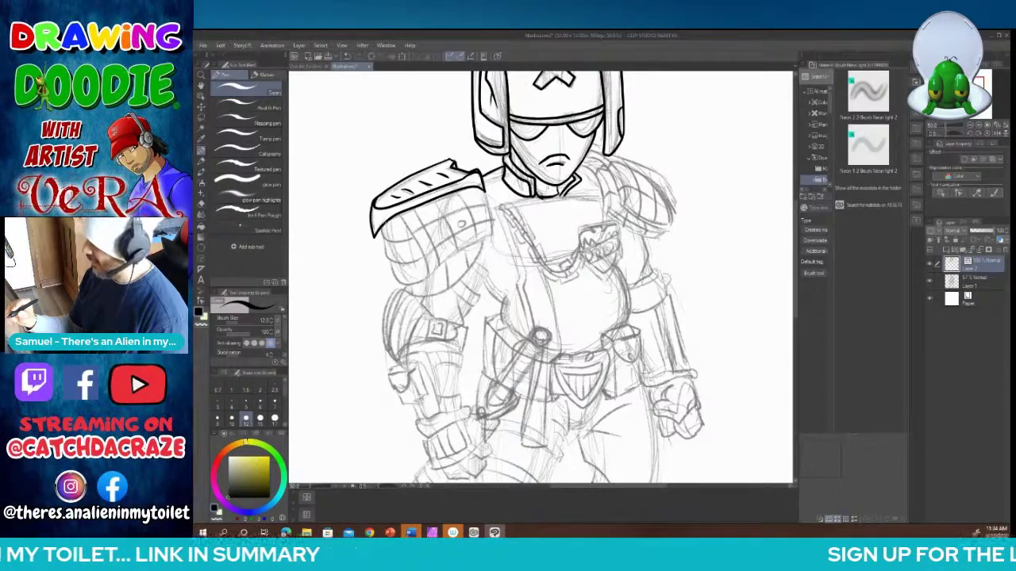
Step: Ink the lower edge beneath the shoulder plate, erasing part of the line and redrawing it with a jagged chip
mouse_move(385, 221)
mouse_down()
mouse_move(394, 230)
mouse_move(488, 189)
mouse_up()
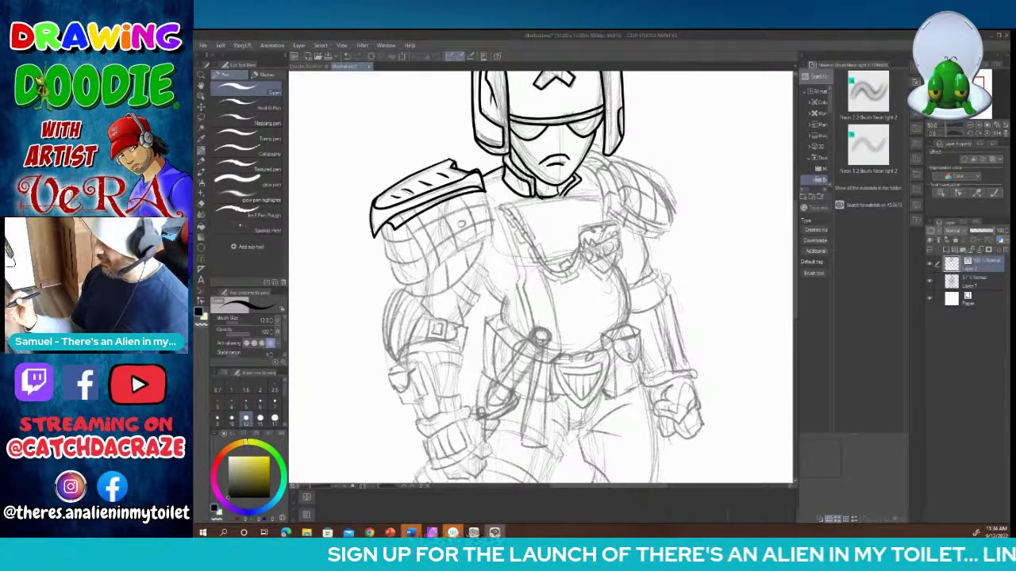
key(ctrl+z)
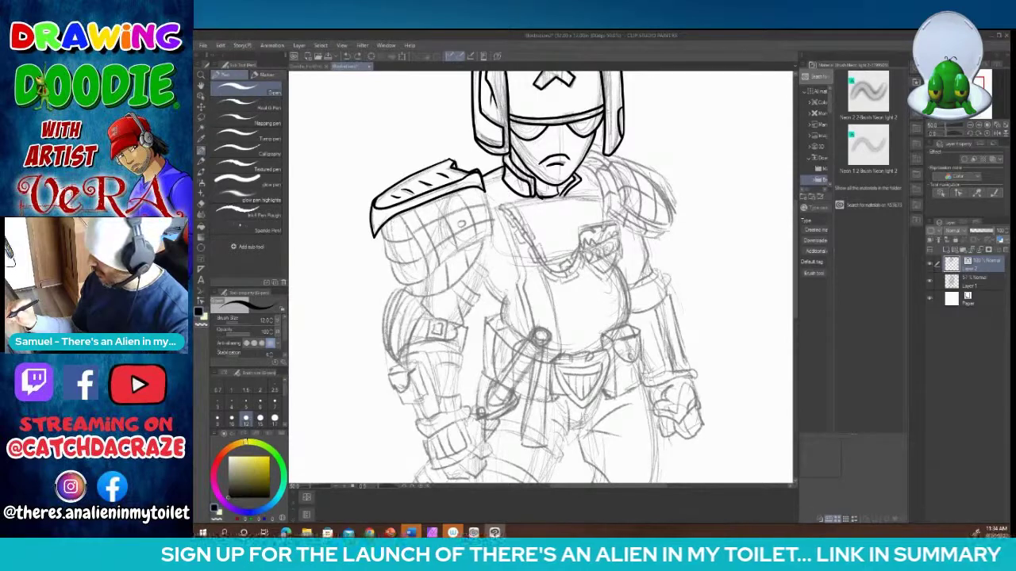
drag(387, 229, 439, 196)
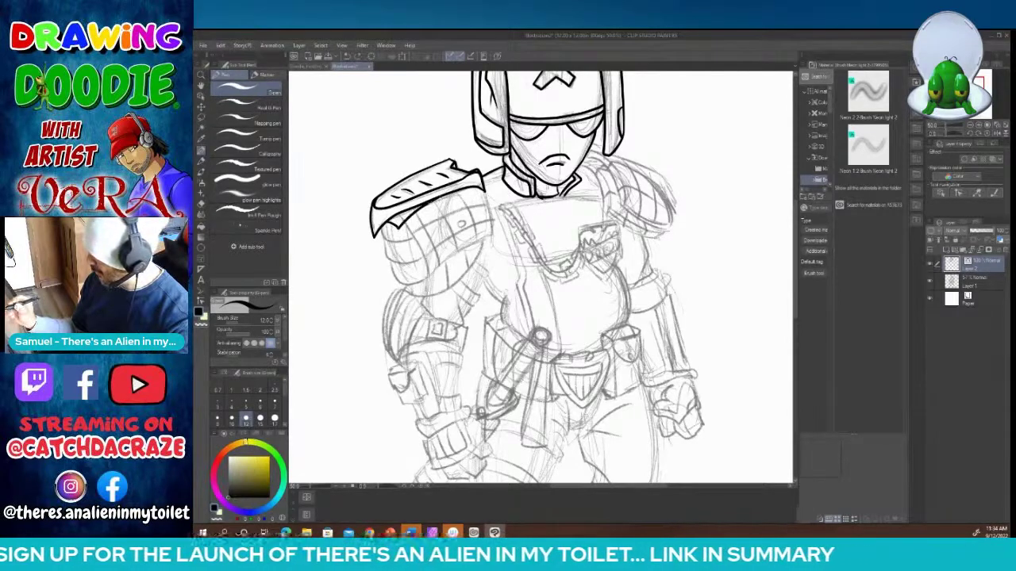
click(201, 204)
drag(393, 219, 441, 192)
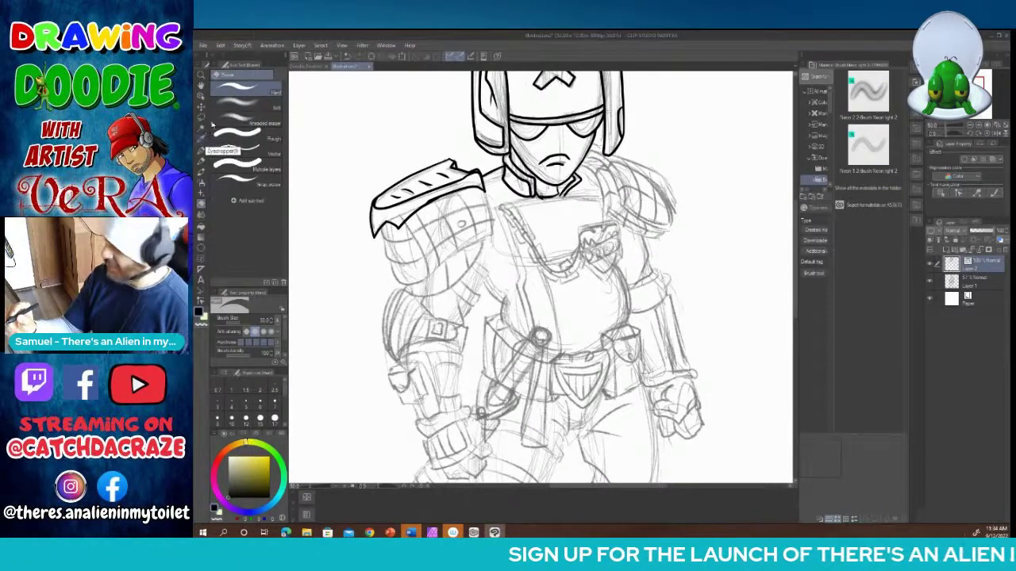
click(203, 147)
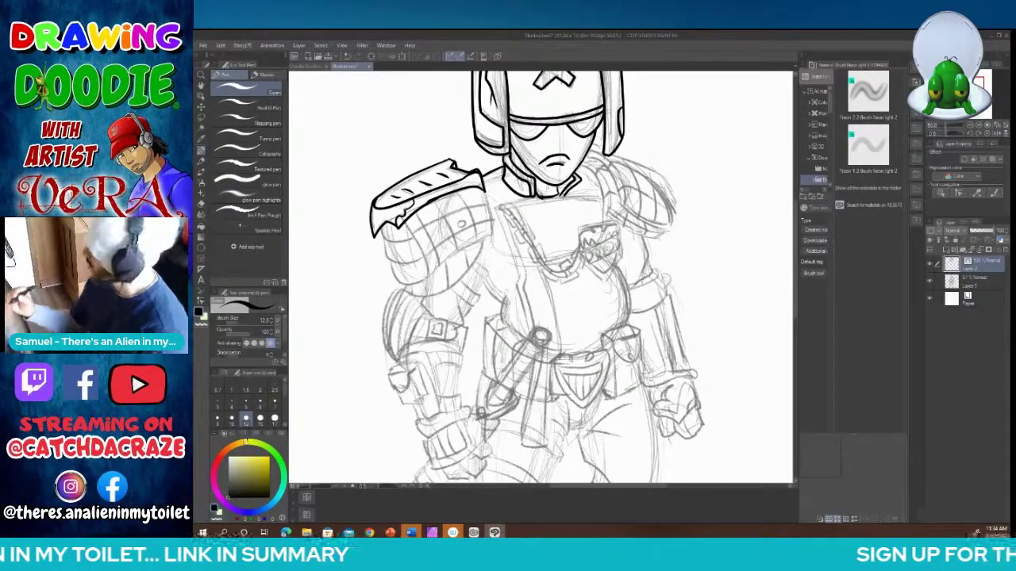
Step: Outline the segmented armour section hanging below the shoulder plate, following both sides and the uneven lower edge
drag(483, 190, 492, 237)
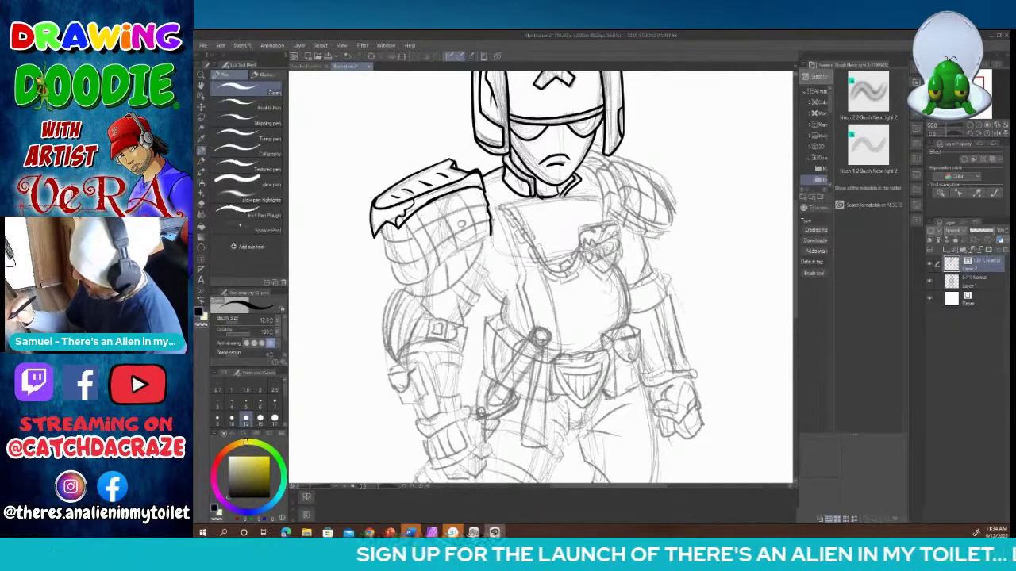
mouse_move(382, 231)
mouse_down()
mouse_move(385, 259)
mouse_move(412, 284)
mouse_up()
mouse_move(438, 274)
mouse_down()
mouse_move(430, 274)
mouse_move(495, 235)
mouse_up()
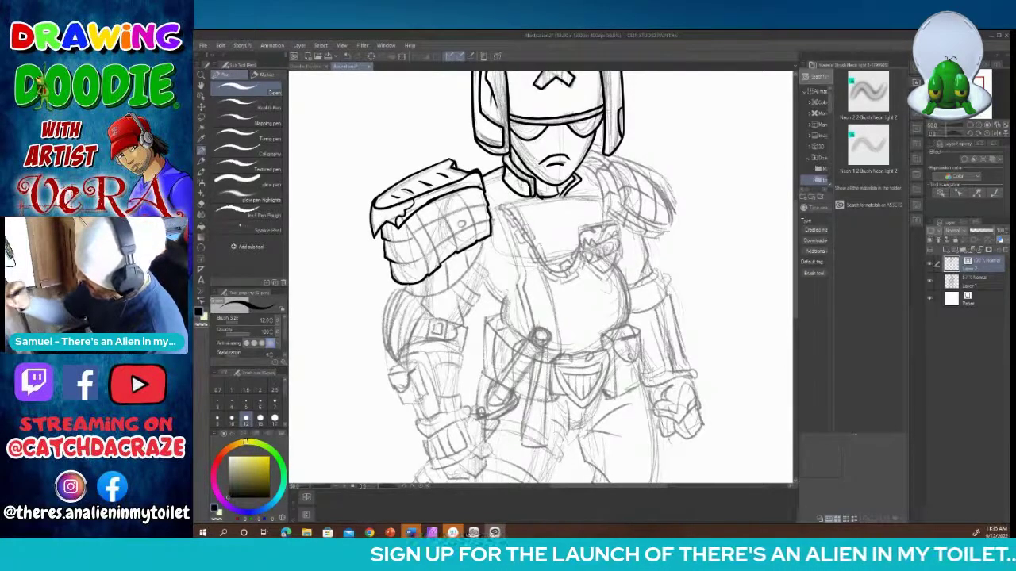
Step: Ink four curved vertical seams down the segmented shoulder armour, and start the cross seam at its outer side
drag(405, 224, 427, 273)
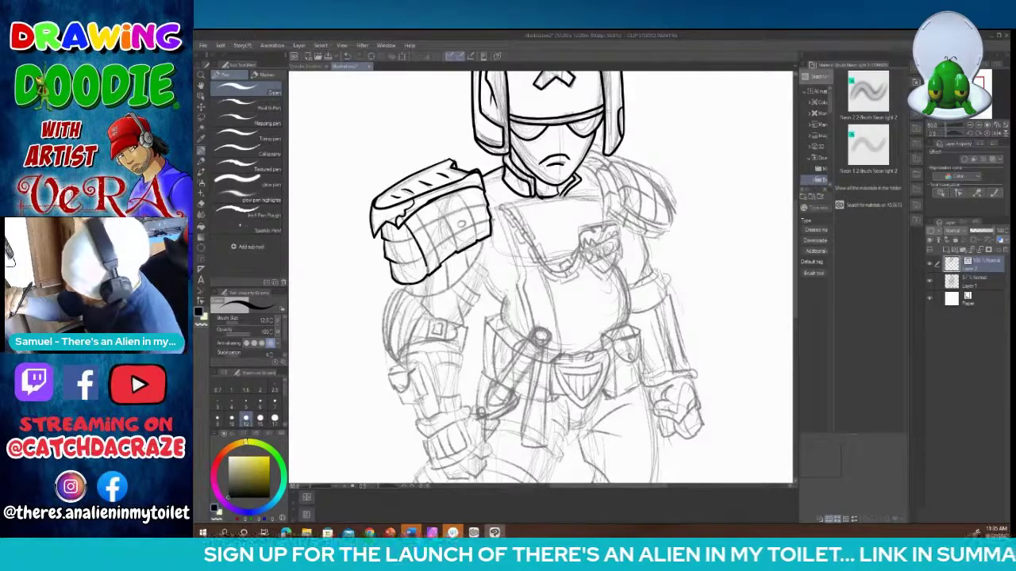
drag(417, 214, 439, 268)
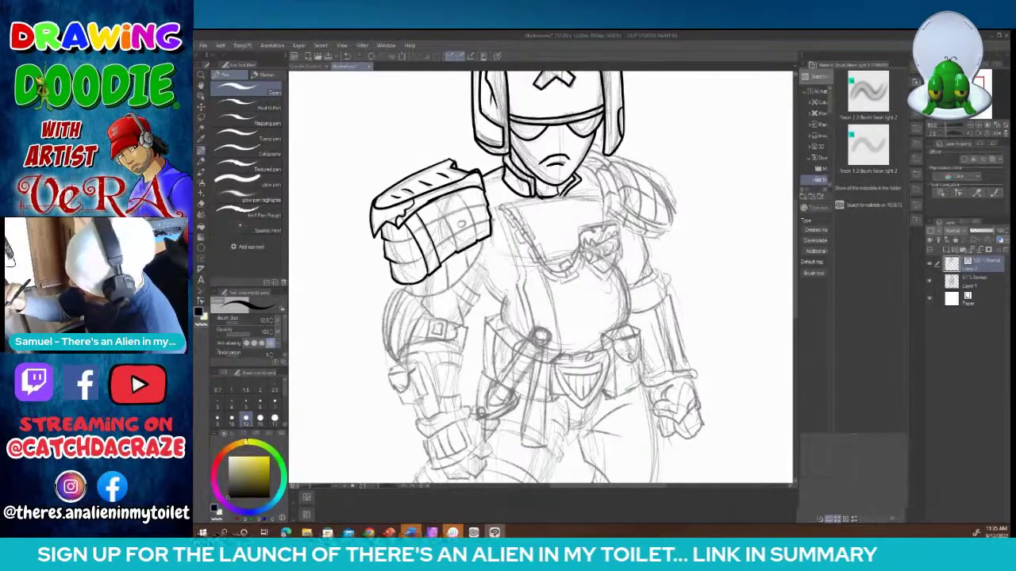
drag(435, 201, 454, 250)
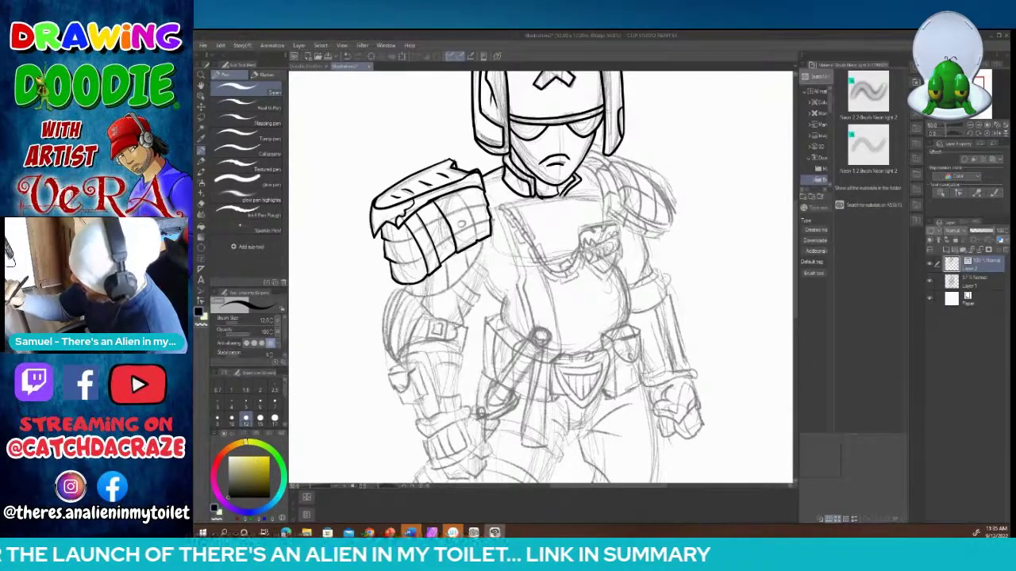
drag(455, 192, 478, 241)
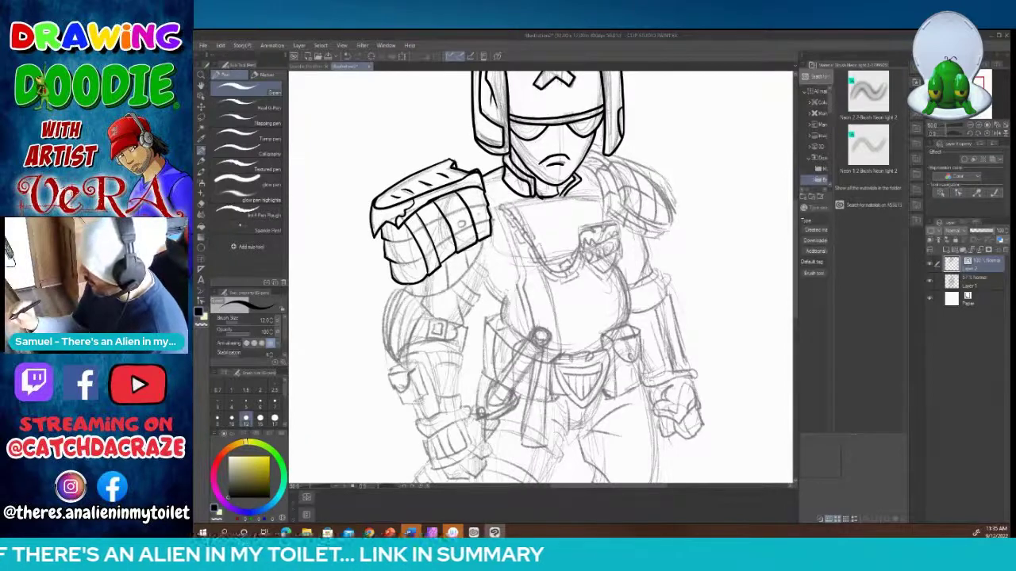
mouse_move(387, 238)
mouse_down()
mouse_move(414, 237)
mouse_move(415, 261)
mouse_move(424, 254)
mouse_up()
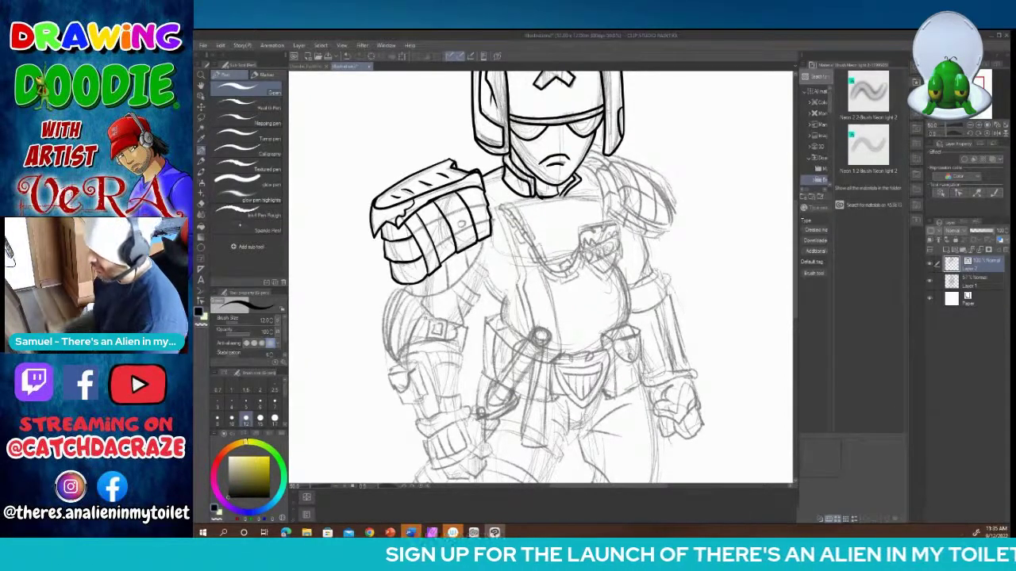
Step: Ink the segmented layer under the shoulder armour, and complete the armour's cross seams with a small oval stud
mouse_move(408, 285)
mouse_down()
mouse_move(423, 296)
mouse_move(456, 283)
mouse_move(484, 237)
mouse_move(445, 289)
mouse_up()
mouse_move(470, 248)
mouse_down()
mouse_move(464, 269)
mouse_move(421, 295)
mouse_up()
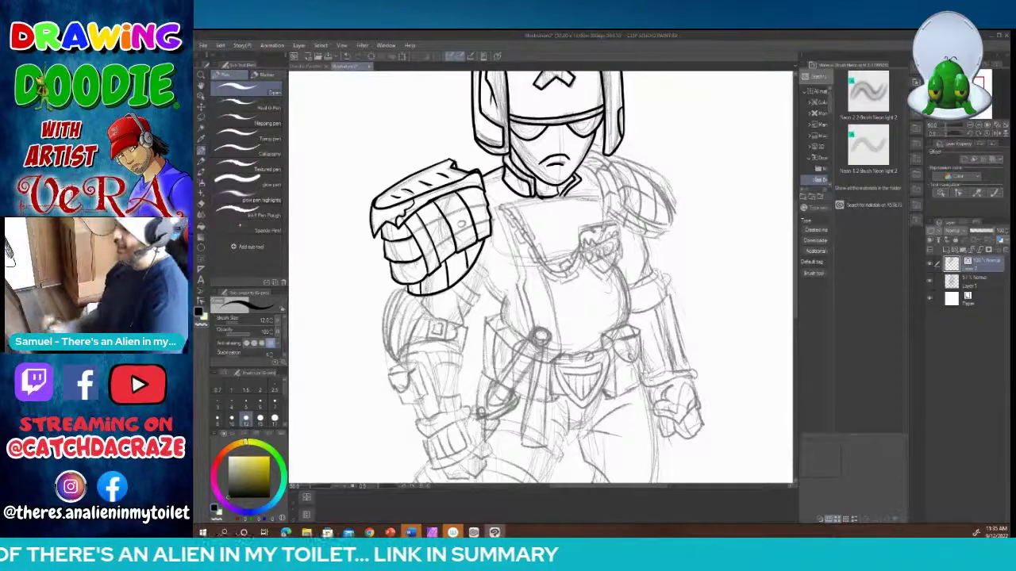
drag(410, 236, 487, 205)
mouse_move(422, 255)
mouse_down()
mouse_move(492, 219)
mouse_move(465, 223)
mouse_up()
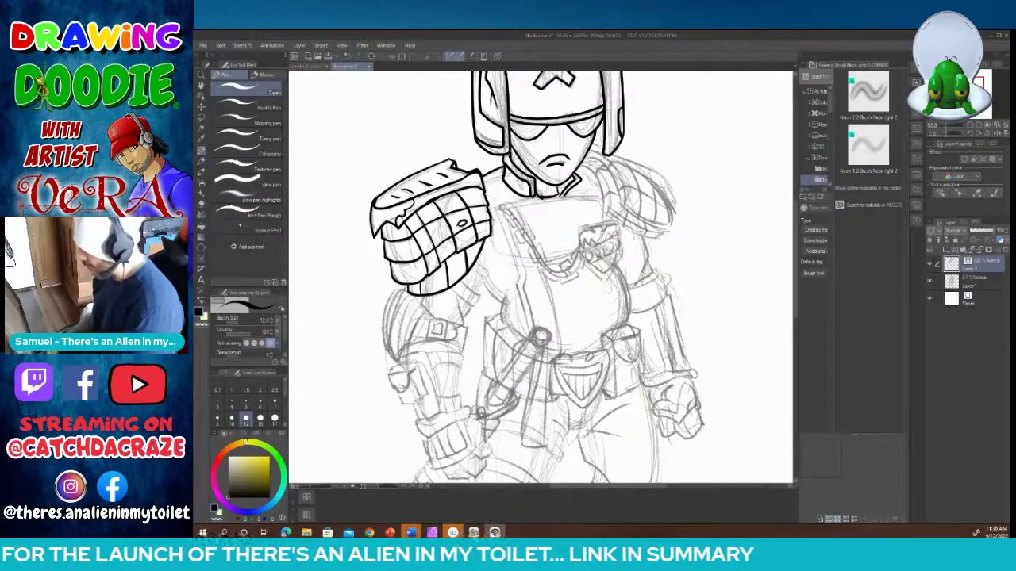
Step: Ink a rim and side straps beneath the shoulder armour, and outline the upper arm's sleeve with its ragged lower edge
drag(796, 233, 802, 268)
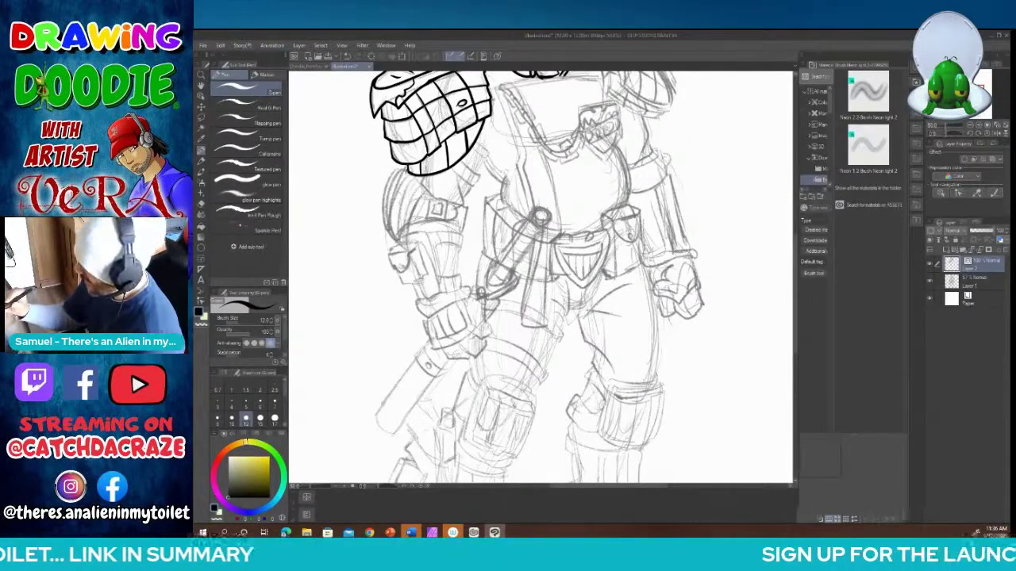
drag(405, 172, 420, 181)
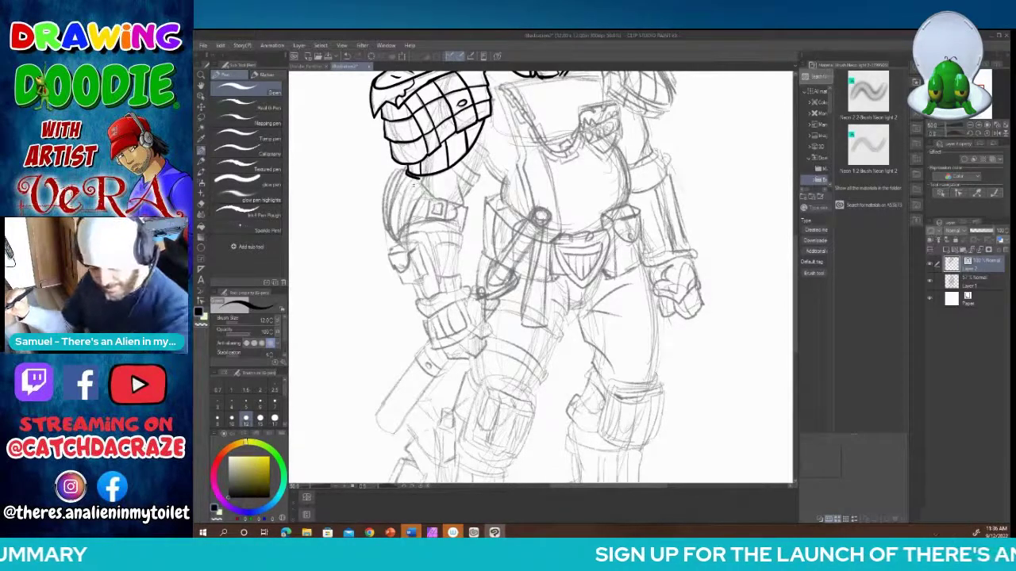
key(ctrl+z)
mouse_move(407, 172)
mouse_down()
mouse_move(428, 178)
mouse_move(462, 167)
mouse_move(491, 111)
mouse_up()
mouse_move(453, 173)
mouse_down()
mouse_move(476, 187)
mouse_move(479, 173)
mouse_move(465, 159)
mouse_move(489, 143)
mouse_move(463, 206)
mouse_up()
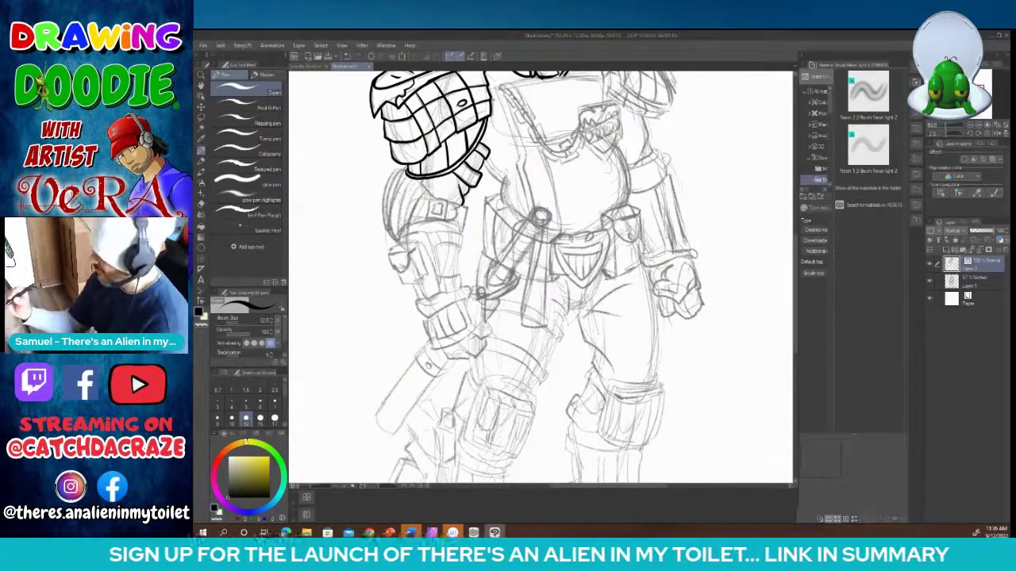
mouse_move(465, 207)
mouse_down()
mouse_move(429, 198)
mouse_move(415, 178)
mouse_up()
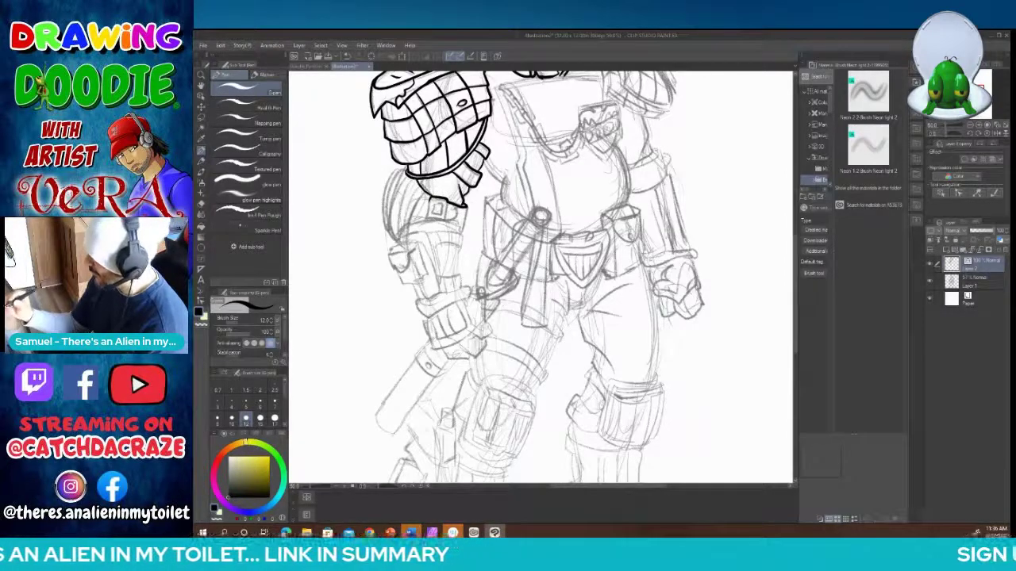
Step: Ink the elbow guard below the ragged sleeve, with its buckled strap, pointed outer pad and curved ridges along the pad
drag(470, 201, 458, 229)
mouse_move(408, 165)
mouse_down()
mouse_move(383, 199)
mouse_move(395, 239)
mouse_move(406, 238)
mouse_move(406, 211)
mouse_move(421, 188)
mouse_move(396, 238)
mouse_move(429, 216)
mouse_move(444, 220)
mouse_move(446, 200)
mouse_move(433, 216)
mouse_move(443, 202)
mouse_move(438, 211)
mouse_move(454, 218)
mouse_up()
mouse_move(445, 204)
mouse_down()
mouse_move(457, 215)
mouse_move(429, 218)
mouse_up()
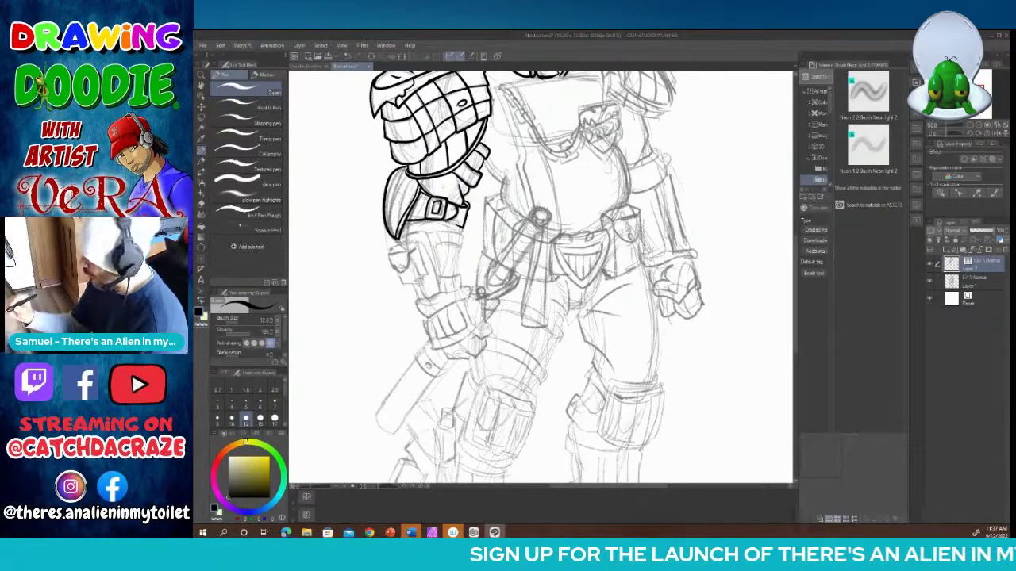
drag(443, 221, 461, 226)
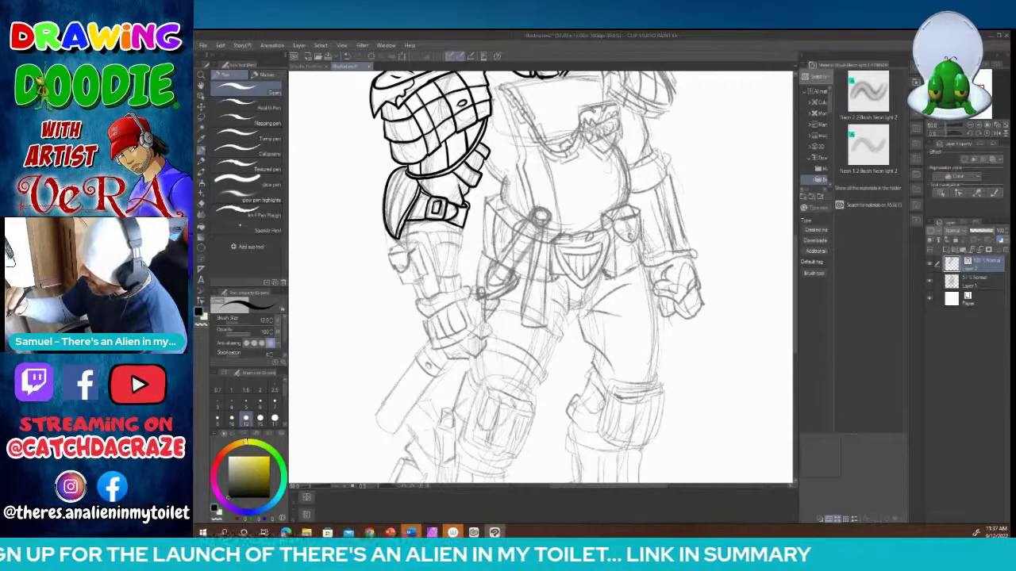
drag(387, 223, 406, 176)
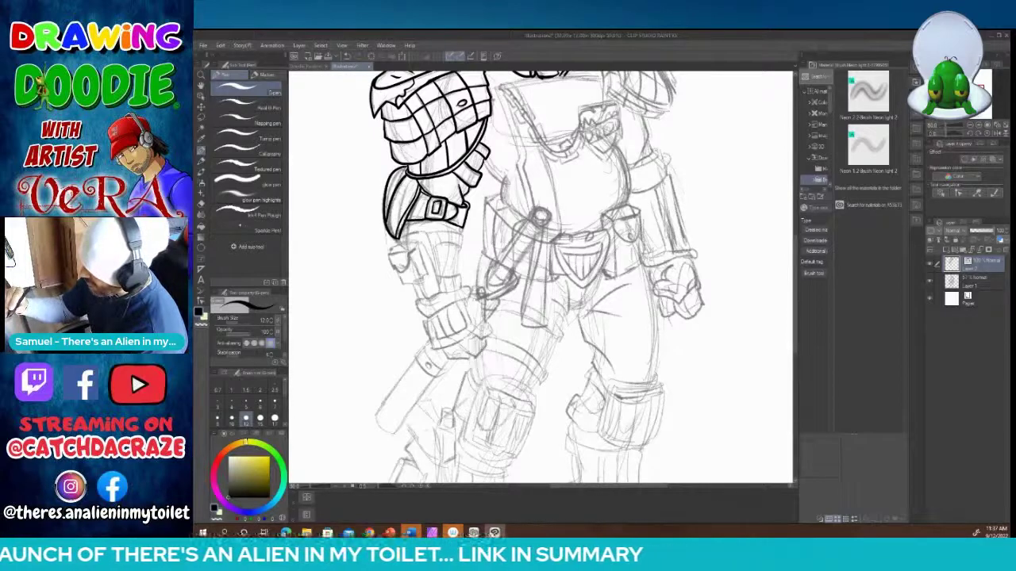
drag(389, 232, 402, 205)
drag(395, 216, 419, 182)
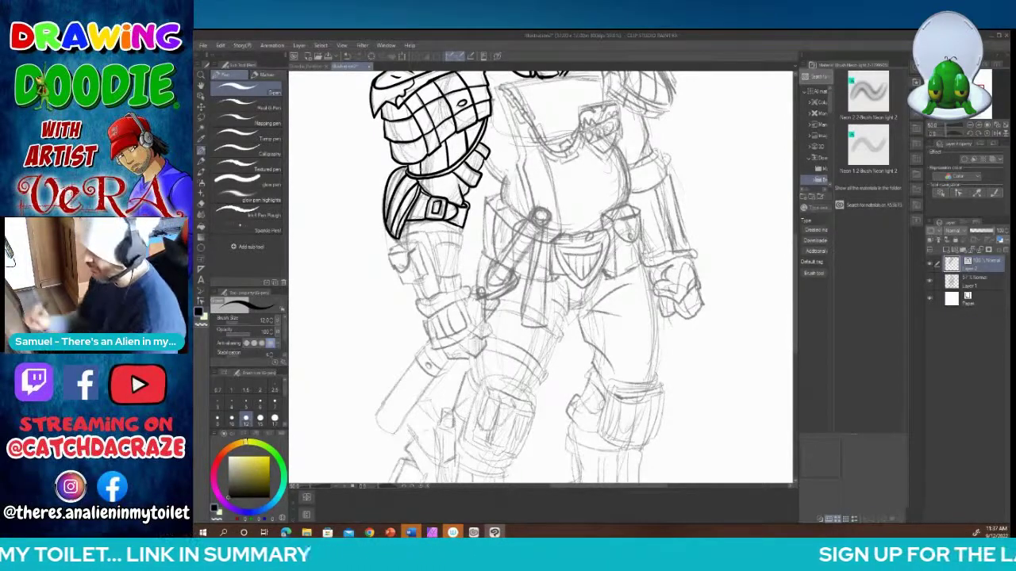
Step: Ink the small pouch on the outer forearm, with its box outline, rounded flap and side folds
mouse_move(412, 242)
mouse_down()
mouse_move(387, 252)
mouse_move(411, 249)
mouse_up()
mouse_move(418, 241)
mouse_down()
mouse_move(399, 278)
mouse_move(422, 283)
mouse_move(414, 268)
mouse_move(425, 280)
mouse_up()
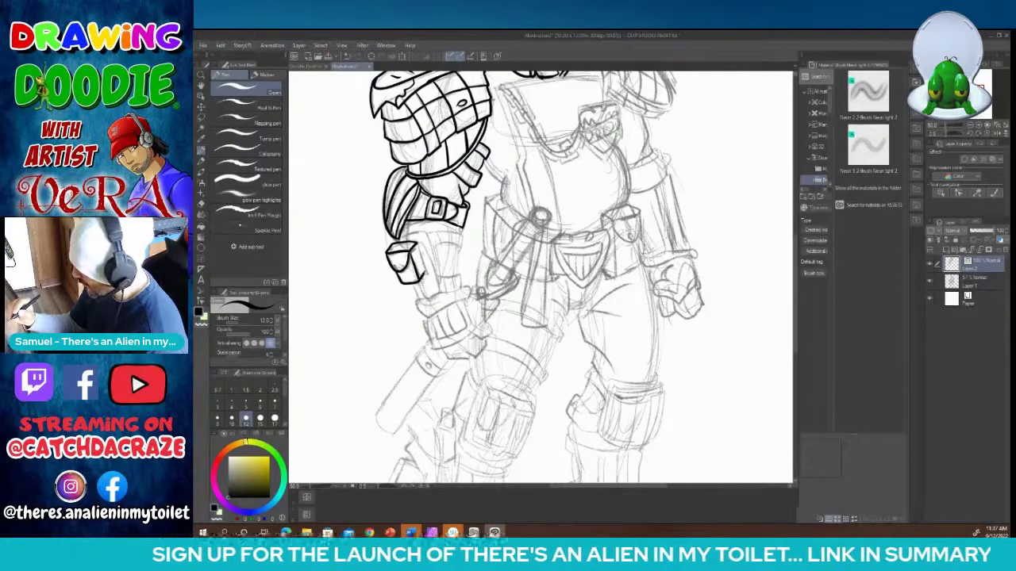
mouse_move(417, 243)
mouse_down()
mouse_move(425, 272)
mouse_move(398, 269)
mouse_move(405, 255)
mouse_move(400, 266)
mouse_move(414, 281)
mouse_up()
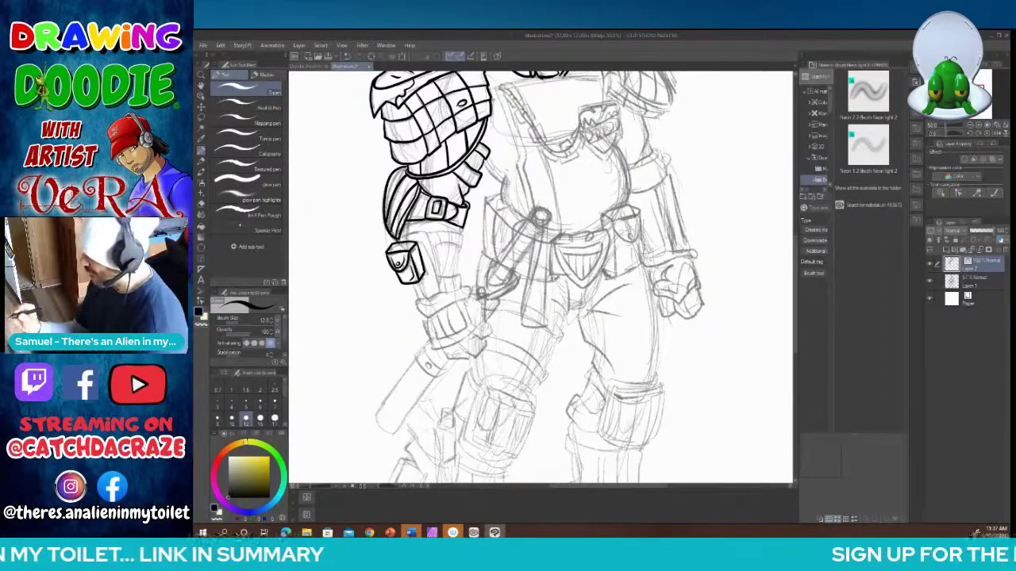
Step: Ink the forearm guard with its upper and wrist cuffs and a studded centre panel, and add creases to the sleeve above
drag(399, 239, 428, 236)
mouse_move(418, 230)
mouse_down()
mouse_move(429, 241)
mouse_move(466, 230)
mouse_up()
mouse_move(466, 231)
mouse_down()
mouse_move(463, 250)
mouse_move(432, 253)
mouse_up()
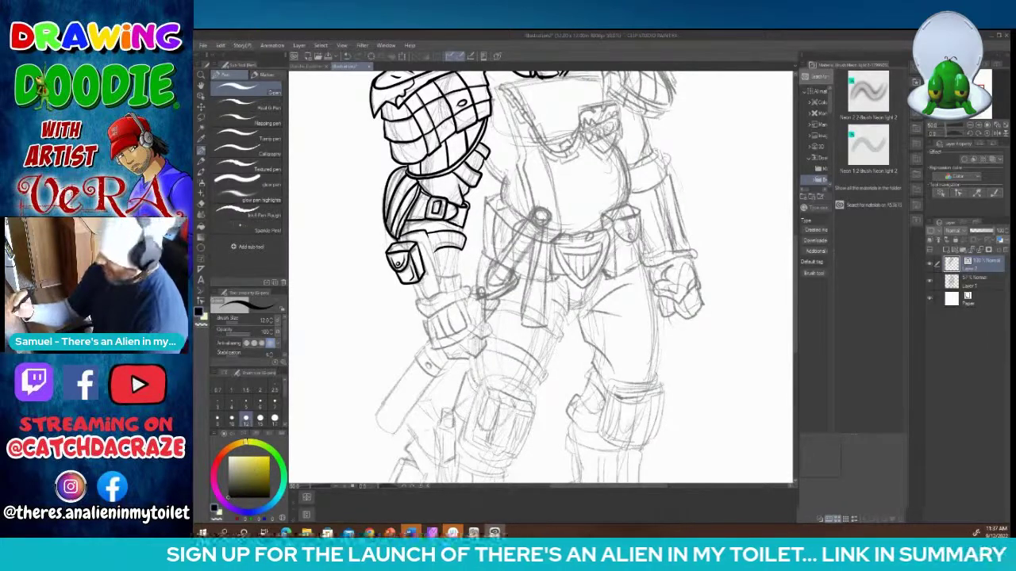
mouse_move(437, 252)
mouse_down()
mouse_move(442, 290)
mouse_move(424, 300)
mouse_move(460, 276)
mouse_move(461, 291)
mouse_move(441, 293)
mouse_up()
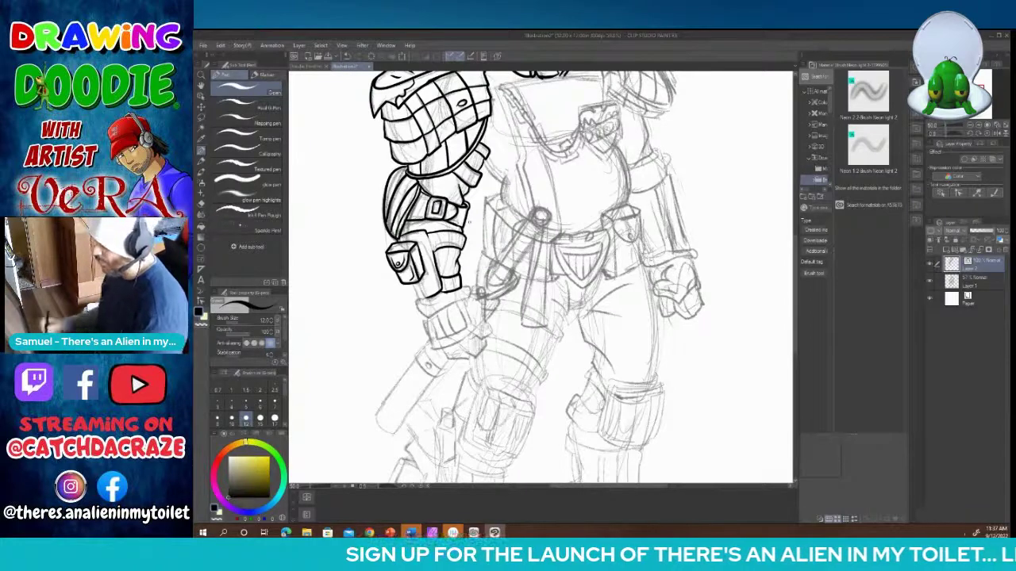
mouse_move(419, 284)
mouse_down()
mouse_move(416, 300)
mouse_move(438, 296)
mouse_move(415, 308)
mouse_move(425, 322)
mouse_move(468, 302)
mouse_move(468, 288)
mouse_up()
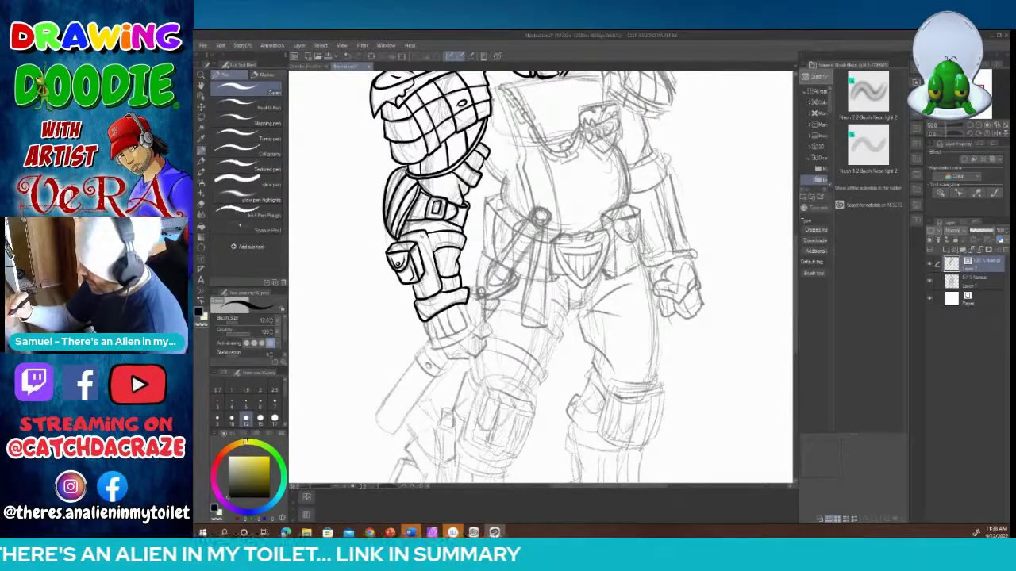
mouse_move(435, 285)
mouse_down()
mouse_move(422, 296)
mouse_move(433, 292)
mouse_up()
mouse_move(427, 241)
mouse_down()
mouse_move(438, 279)
mouse_move(464, 240)
mouse_up()
drag(441, 282, 457, 276)
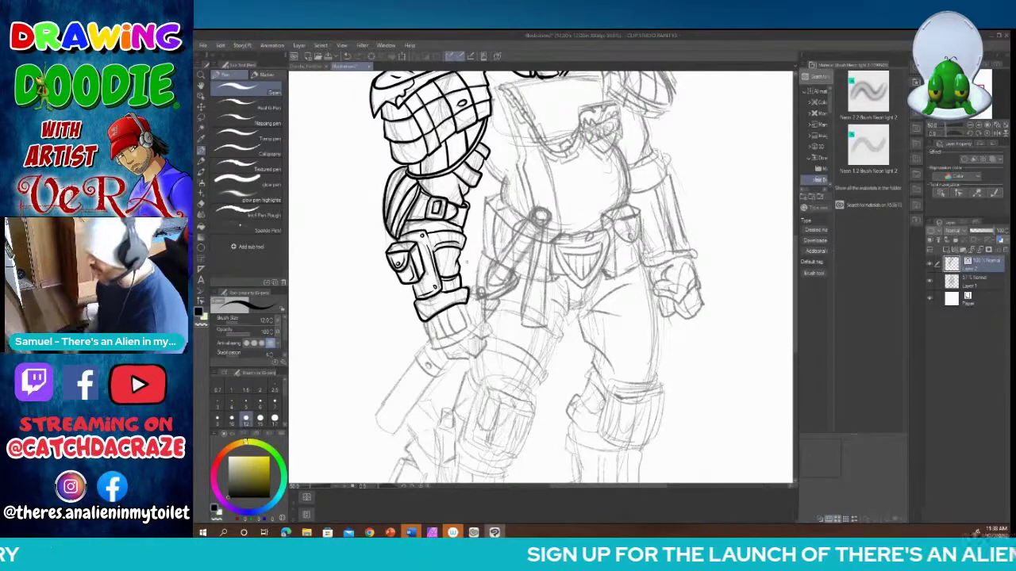
mouse_move(429, 228)
mouse_down()
mouse_move(447, 219)
mouse_move(436, 182)
mouse_up()
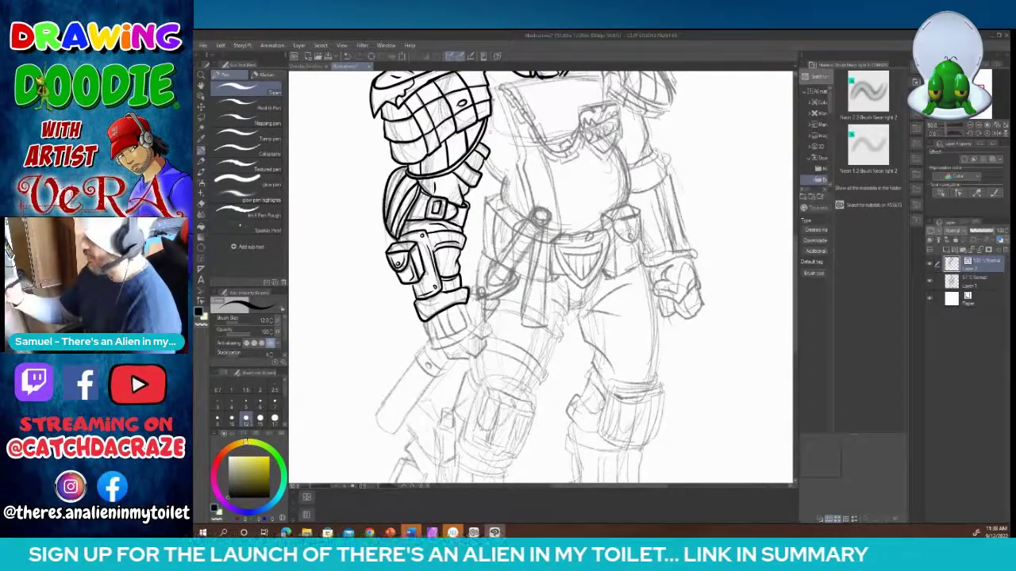
Step: Ink the uneven side edge of the torso beside the arm, and the gloved fist with its panelled back
mouse_move(496, 122)
mouse_down()
mouse_move(486, 147)
mouse_move(498, 134)
mouse_move(489, 173)
mouse_move(506, 187)
mouse_move(503, 203)
mouse_up()
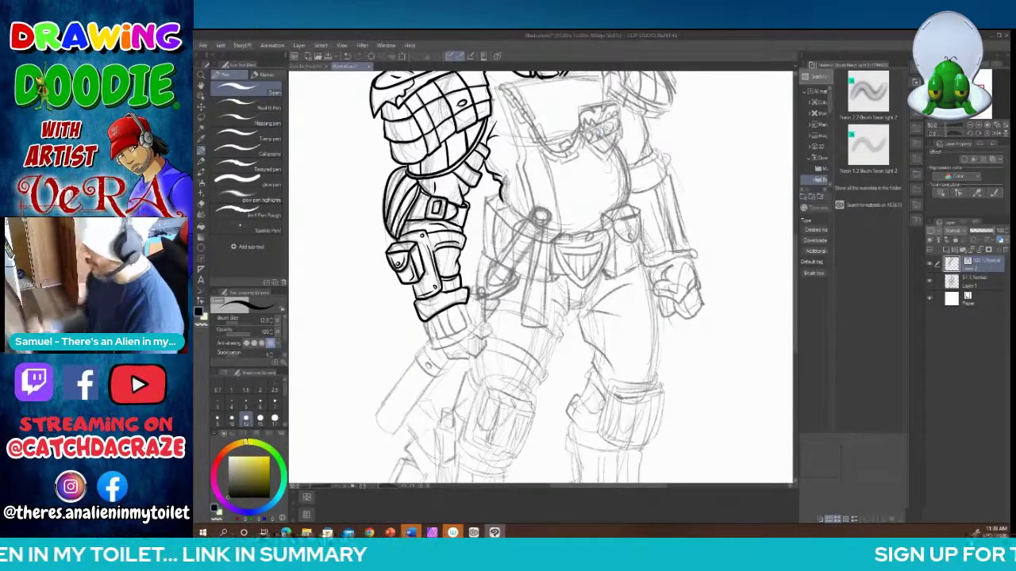
mouse_move(468, 293)
mouse_down()
mouse_move(481, 296)
mouse_move(491, 326)
mouse_move(492, 338)
mouse_move(471, 337)
mouse_move(468, 358)
mouse_move(481, 359)
mouse_move(492, 339)
mouse_move(456, 364)
mouse_move(475, 358)
mouse_move(435, 349)
mouse_move(457, 346)
mouse_move(473, 319)
mouse_move(465, 306)
mouse_move(434, 330)
mouse_move(443, 342)
mouse_move(467, 313)
mouse_move(460, 306)
mouse_move(447, 336)
mouse_move(455, 329)
mouse_up()
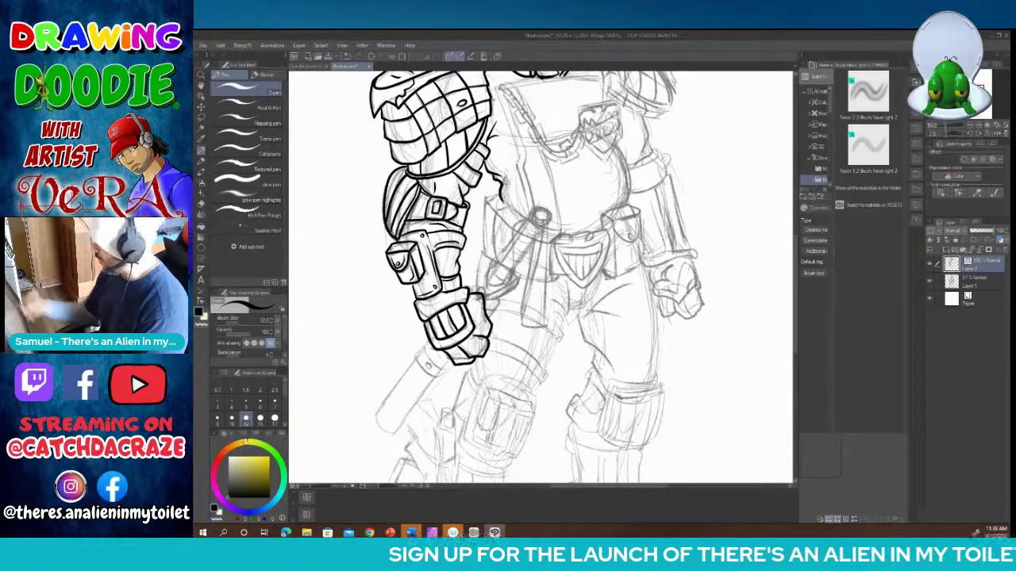
Step: Ink the parallel curved bands running from the collar over the unfinished shoulder
scroll(540, 278, up, 5)
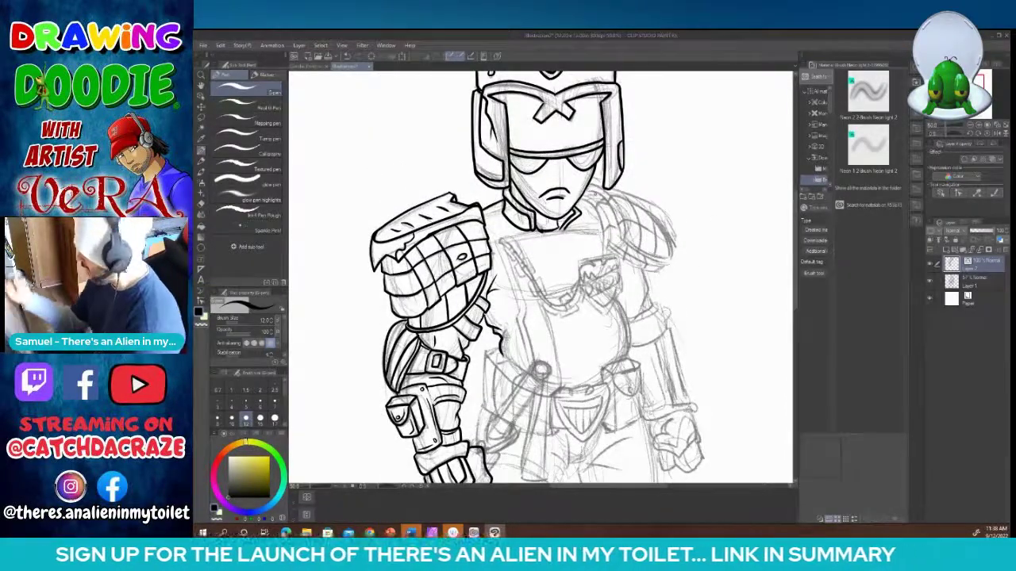
mouse_move(578, 199)
mouse_down()
mouse_move(593, 205)
mouse_move(608, 243)
mouse_up()
mouse_move(581, 192)
mouse_down()
mouse_move(604, 213)
mouse_move(613, 241)
mouse_up()
drag(589, 181, 625, 237)
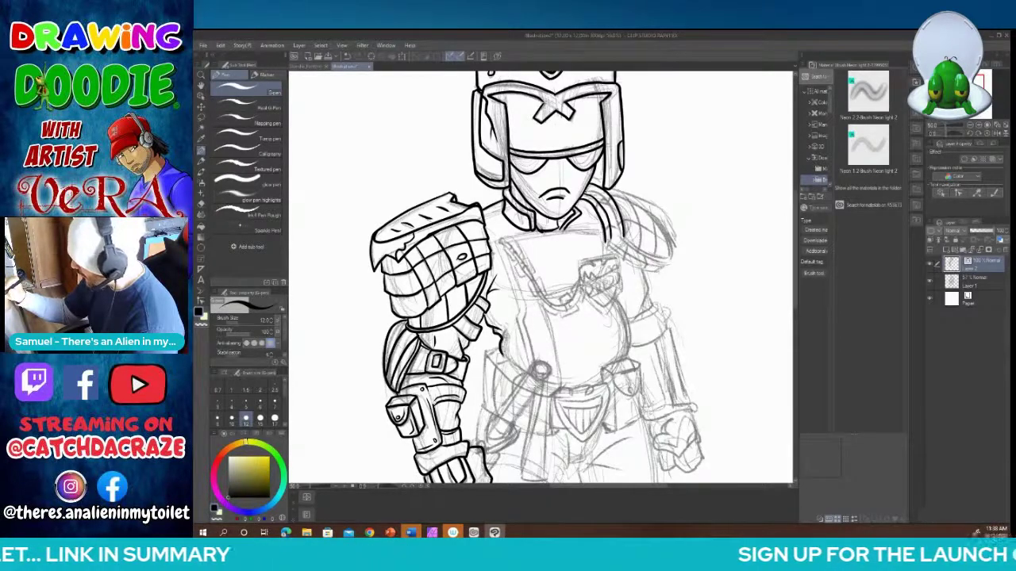
mouse_move(586, 190)
mouse_down()
mouse_move(611, 210)
mouse_move(622, 238)
mouse_up()
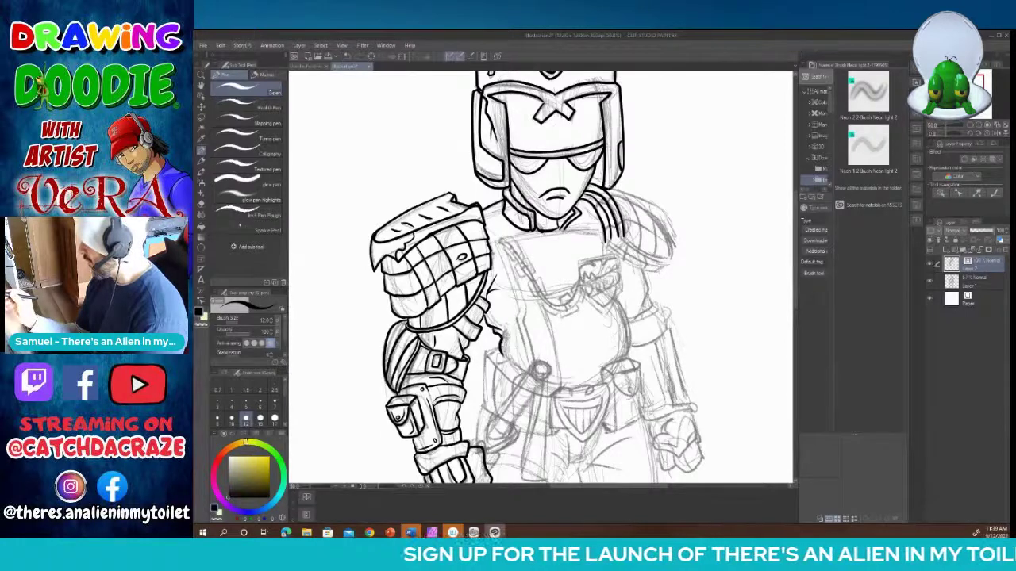
Step: Outline the second shoulder pad with a layered rim along its lower edge, and divide it with curved ribs and short band seams
mouse_move(610, 188)
mouse_down()
mouse_move(670, 217)
mouse_move(634, 246)
mouse_move(672, 254)
mouse_move(676, 232)
mouse_move(662, 215)
mouse_move(627, 246)
mouse_move(665, 259)
mouse_move(676, 246)
mouse_up()
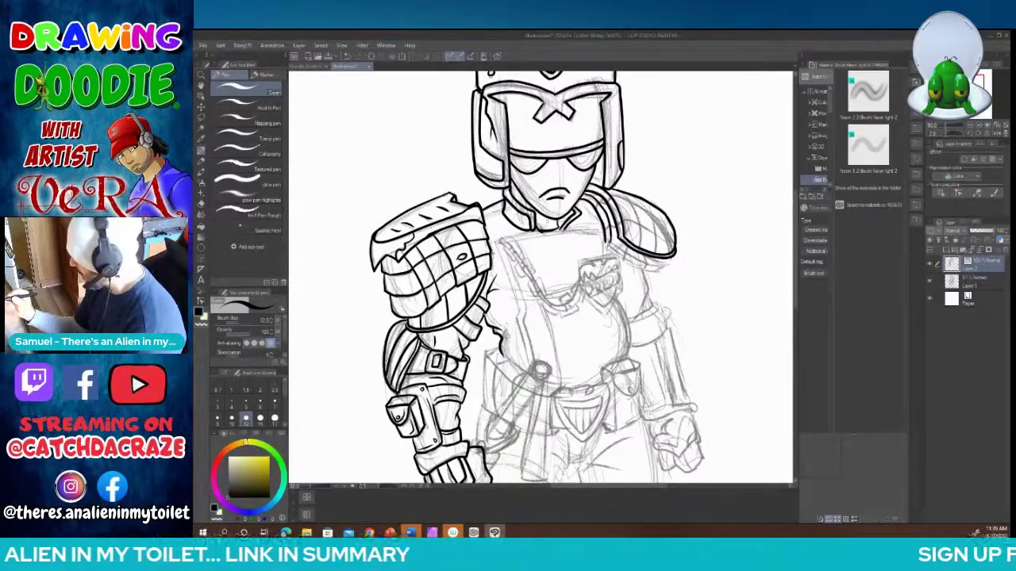
drag(609, 240, 671, 261)
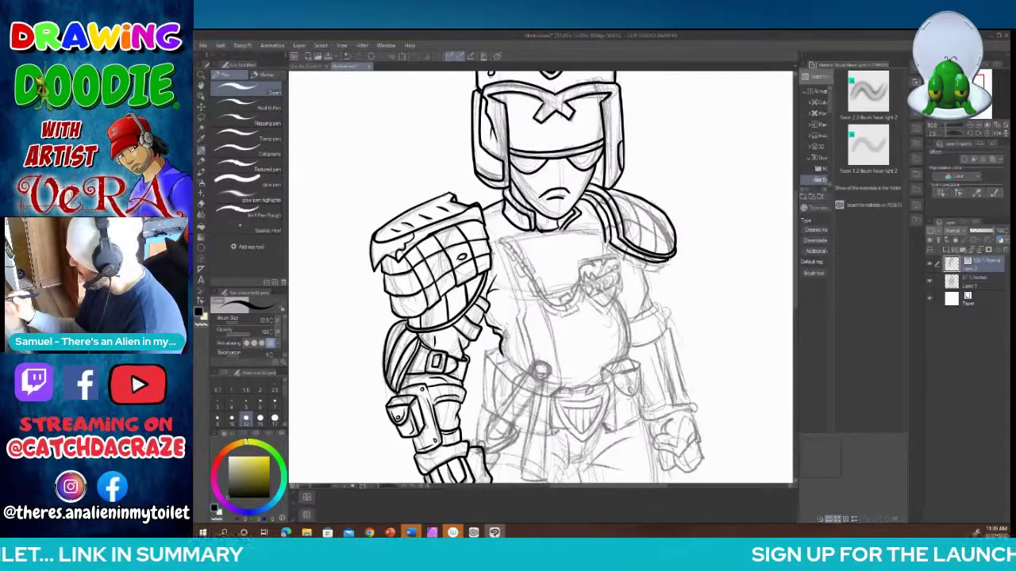
mouse_move(602, 243)
mouse_down()
mouse_move(633, 265)
mouse_move(672, 264)
mouse_up()
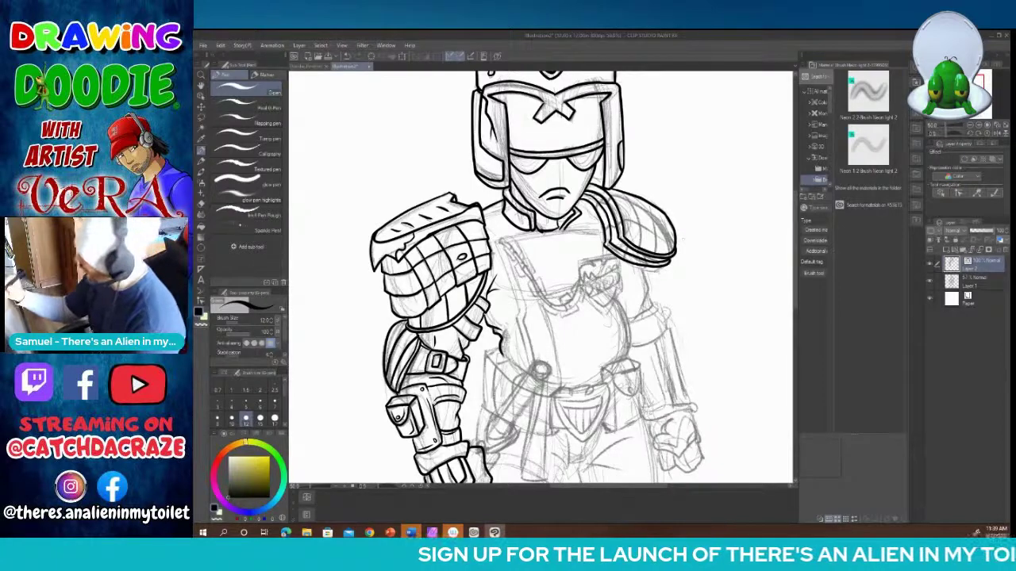
mouse_move(622, 191)
mouse_down()
mouse_move(632, 202)
mouse_move(637, 249)
mouse_up()
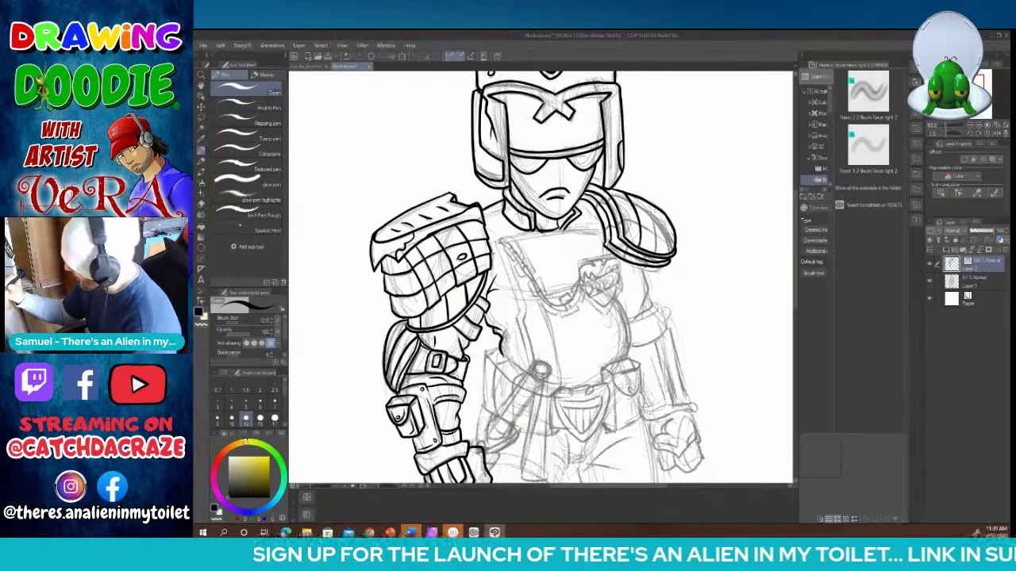
drag(649, 204, 659, 252)
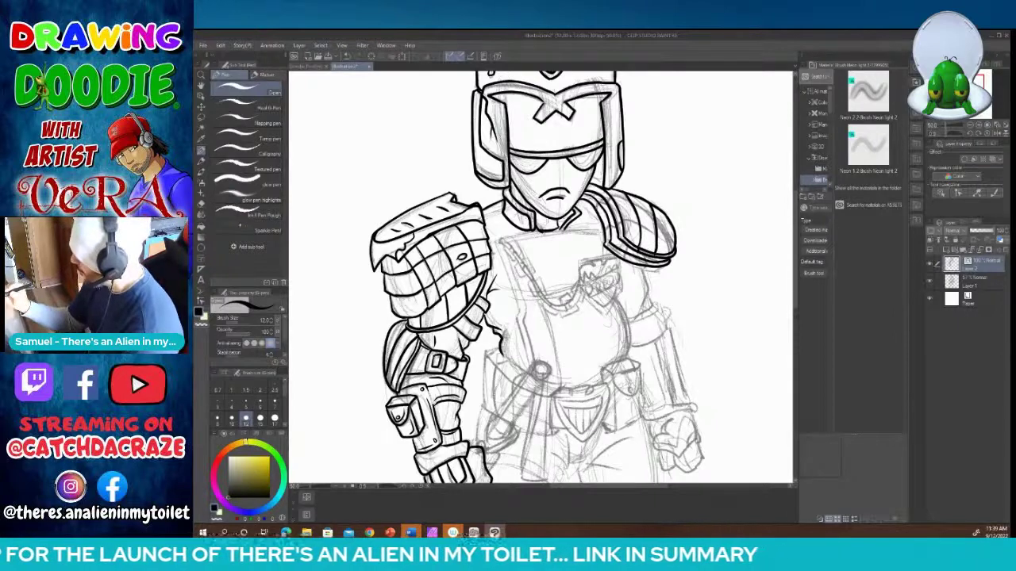
drag(598, 201, 616, 224)
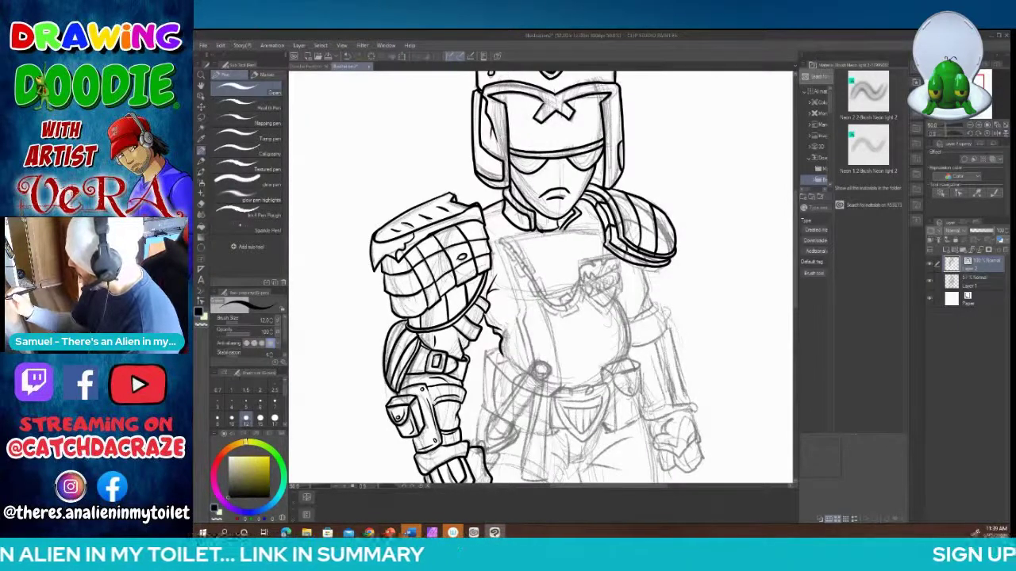
drag(623, 261, 648, 258)
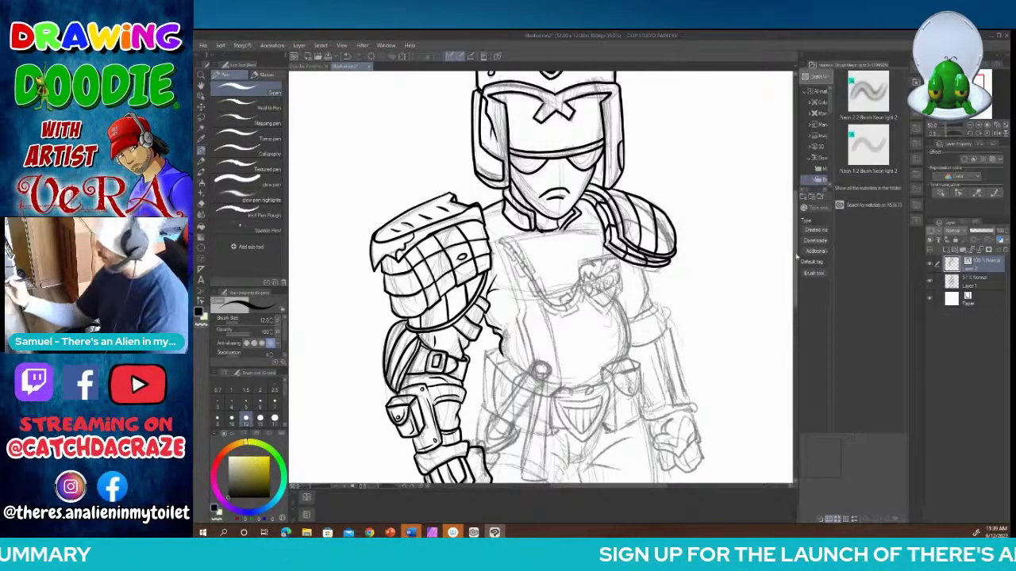
Step: Ink the chest panel's upper edge and the double line running down its side to the waist
scroll(691, 286, down, 3)
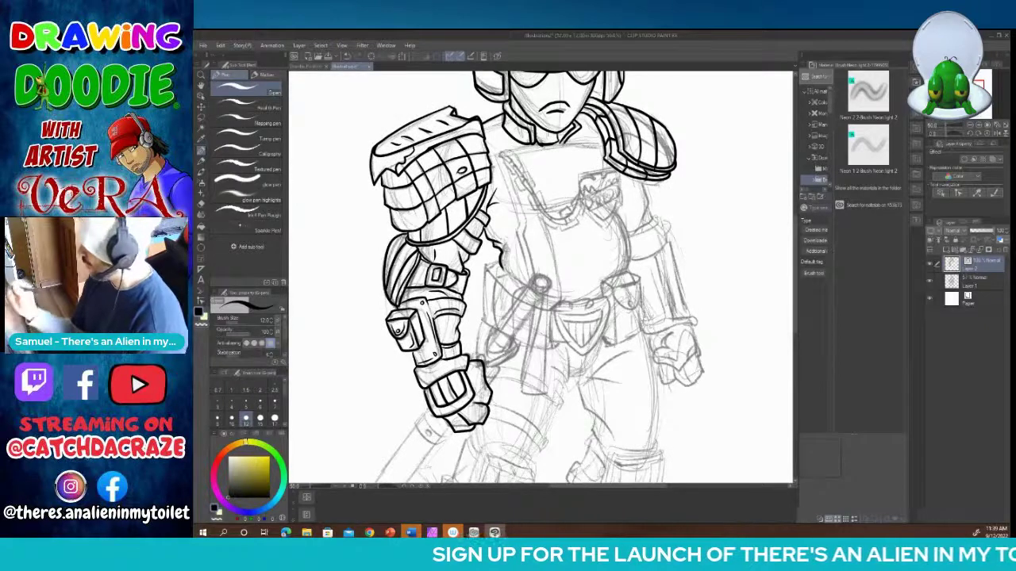
mouse_move(503, 151)
mouse_down()
mouse_move(507, 162)
mouse_move(610, 140)
mouse_up()
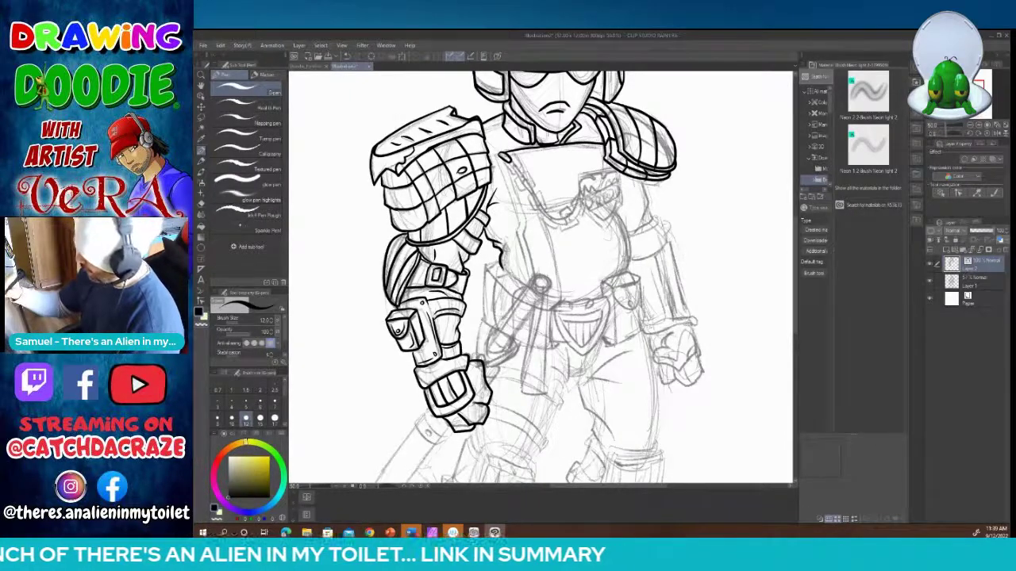
drag(497, 154, 529, 285)
drag(505, 161, 538, 275)
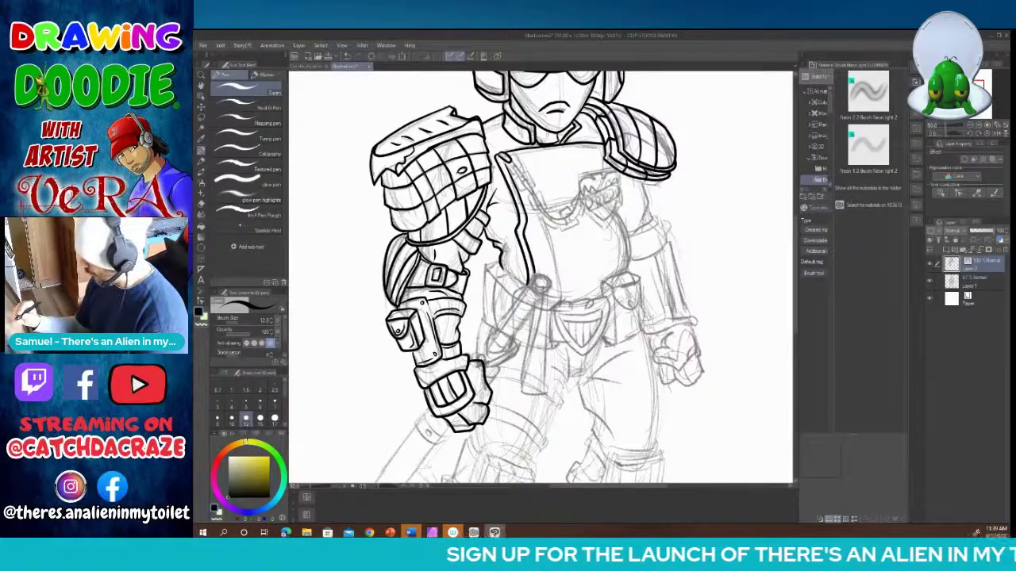
Step: Ink the slanted tubular piece at the waist, with its ringed round end and both long sides
mouse_move(489, 341)
mouse_down()
mouse_move(527, 286)
mouse_move(488, 344)
mouse_up()
mouse_move(532, 281)
mouse_down()
mouse_move(551, 286)
mouse_move(536, 293)
mouse_move(531, 282)
mouse_move(513, 341)
mouse_up()
drag(549, 290, 505, 350)
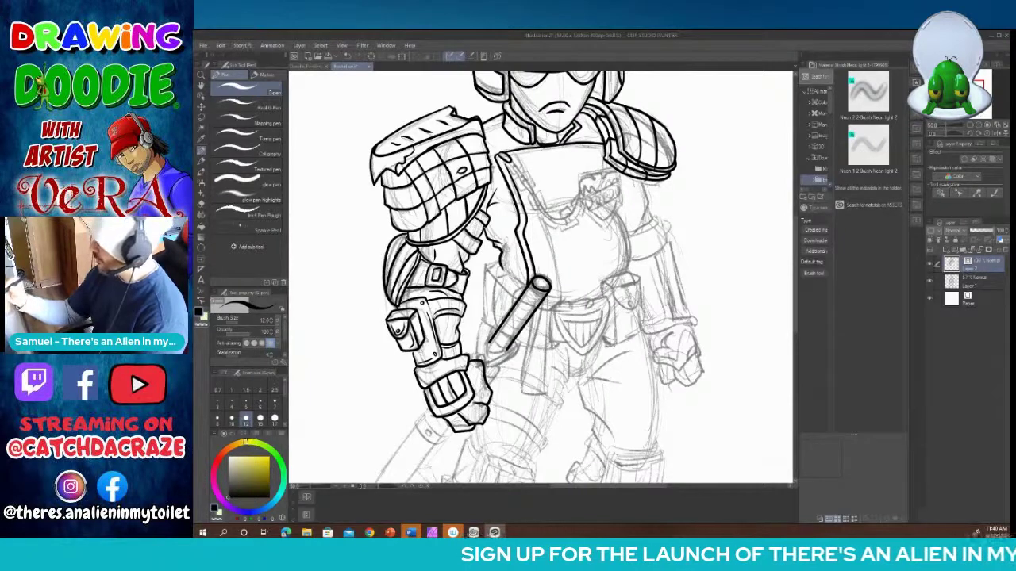
Step: Outline the shield-shaped badge on the chest, fill in its jagged emblem along the upper part, and letter "DRE" beneath it
mouse_move(580, 198)
mouse_down()
mouse_move(582, 174)
mouse_move(615, 169)
mouse_move(622, 205)
mouse_move(611, 228)
mouse_move(584, 210)
mouse_up()
key(ctrl+z)
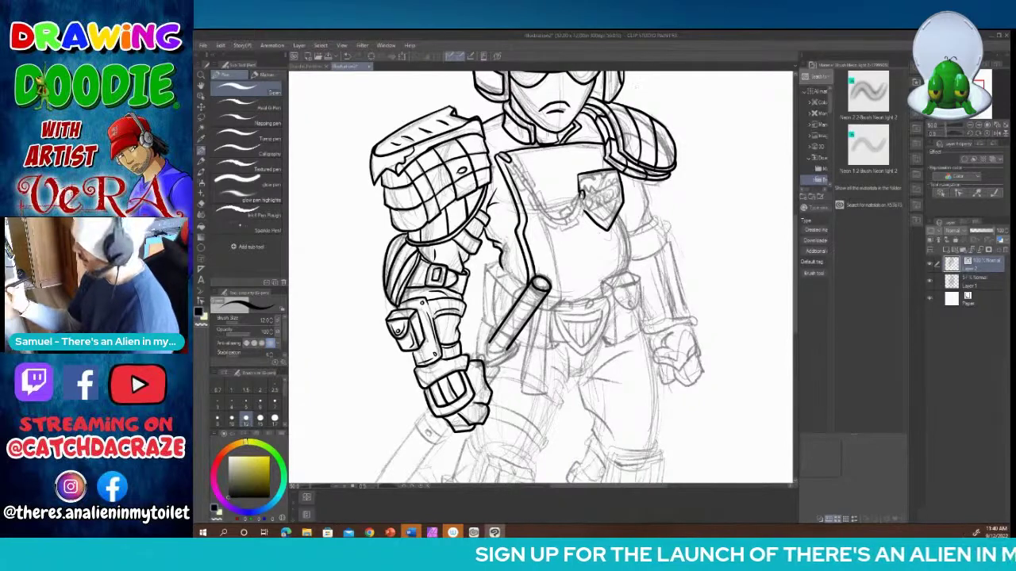
mouse_move(604, 183)
mouse_down()
mouse_move(603, 173)
mouse_move(578, 181)
mouse_move(609, 181)
mouse_up()
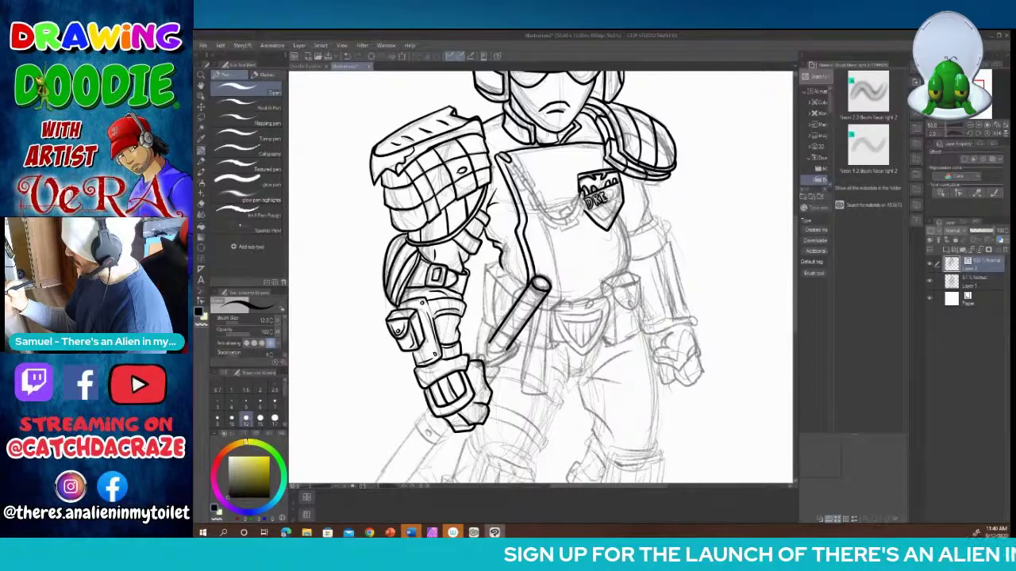
Step: Complete the badge's "DREDD" lettering, and ink the line under it and the small inner shield at the badge's point
drag(610, 191, 612, 201)
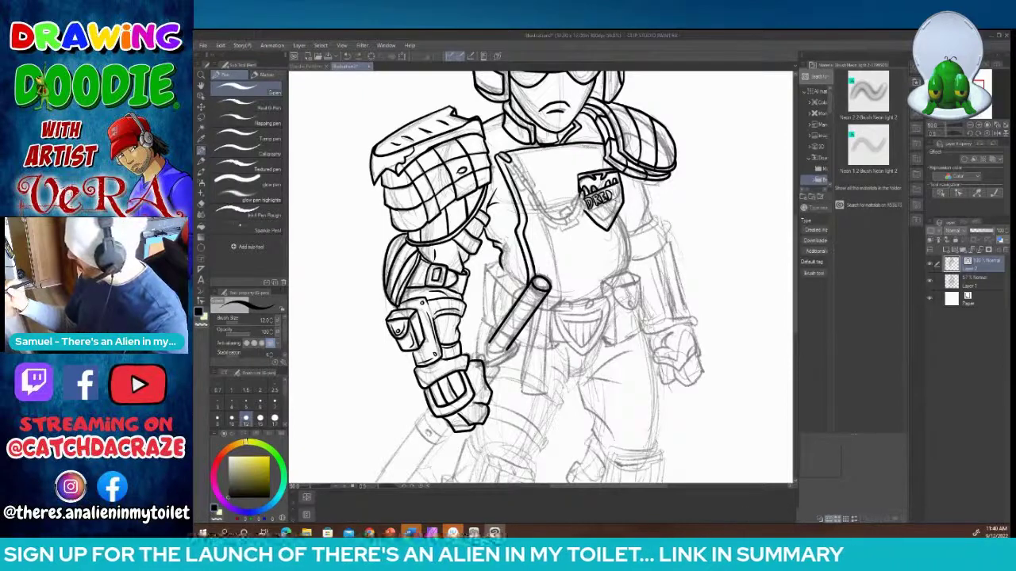
key(ctrl+z)
mouse_move(610, 190)
mouse_down()
mouse_move(614, 202)
mouse_move(619, 189)
mouse_up()
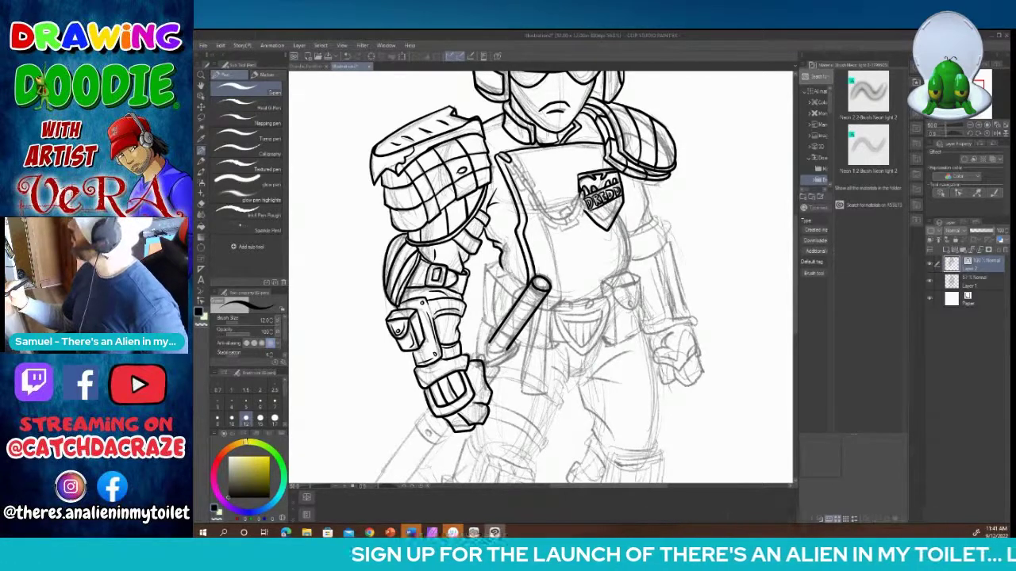
mouse_move(588, 210)
mouse_down()
mouse_move(608, 226)
mouse_move(620, 196)
mouse_up()
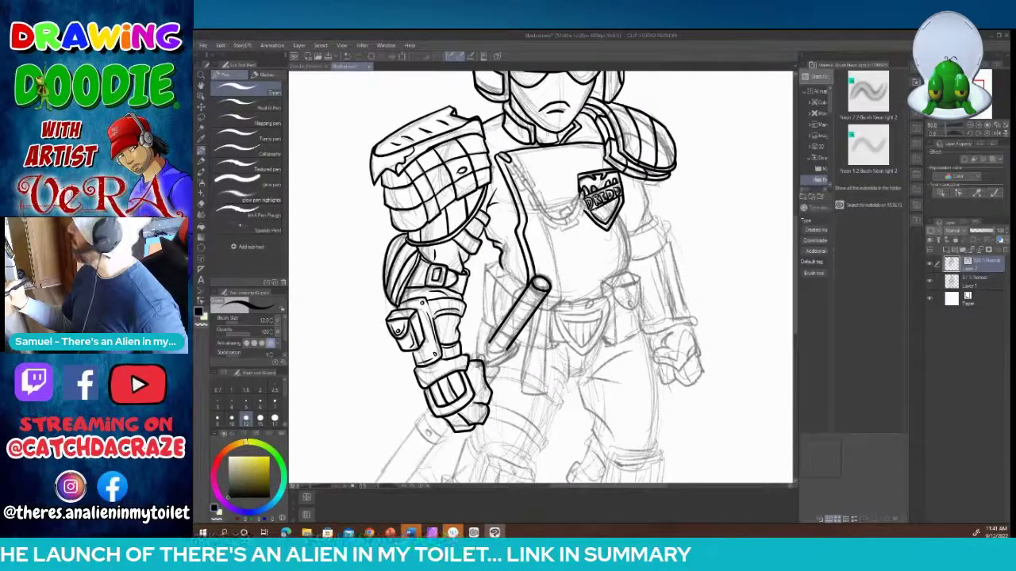
mouse_move(593, 210)
mouse_down()
mouse_move(607, 220)
mouse_move(615, 199)
mouse_up()
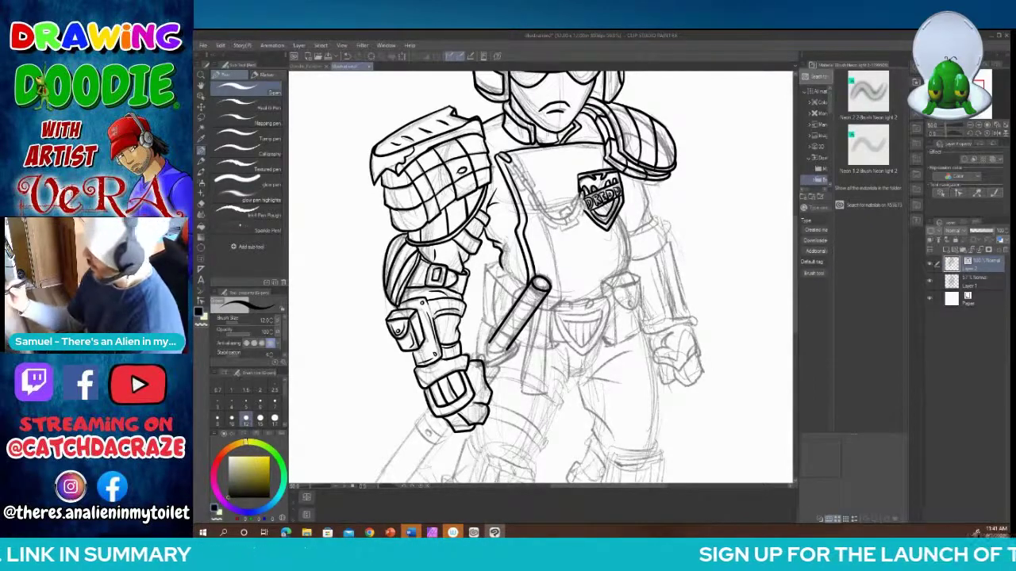
Step: Ink the linked chain hanging across the chest from the panel's upper corner to the badge
mouse_move(581, 198)
mouse_down()
mouse_move(566, 215)
mouse_move(577, 222)
mouse_move(551, 224)
mouse_move(561, 225)
mouse_up()
mouse_move(555, 221)
mouse_down()
mouse_move(568, 228)
mouse_move(536, 211)
mouse_move(553, 215)
mouse_move(511, 156)
mouse_up()
mouse_move(527, 171)
mouse_down()
mouse_move(516, 157)
mouse_move(557, 213)
mouse_move(568, 203)
mouse_up()
mouse_move(578, 205)
mouse_down()
mouse_move(573, 190)
mouse_move(586, 214)
mouse_move(563, 227)
mouse_move(566, 216)
mouse_up()
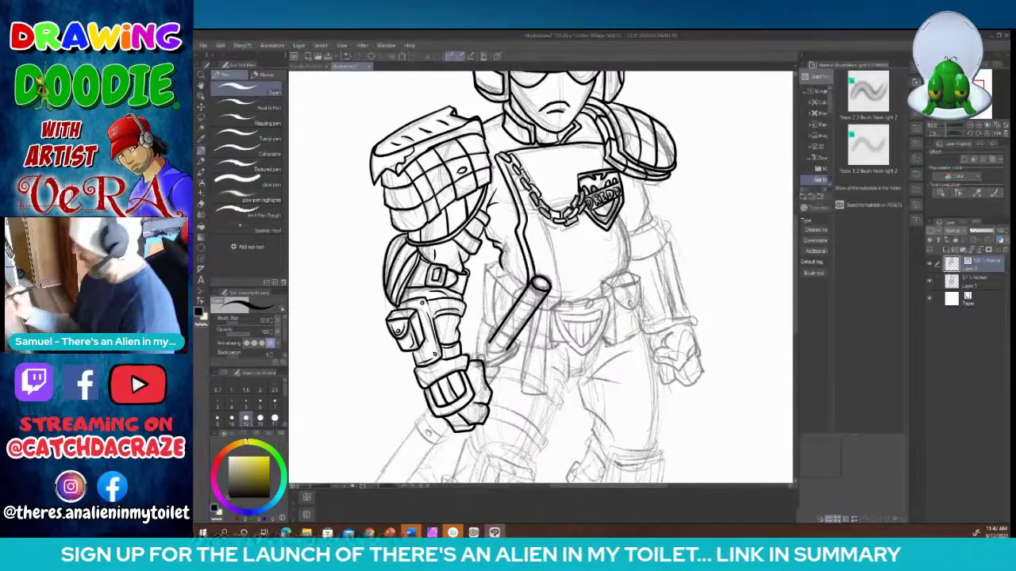
drag(545, 219, 558, 224)
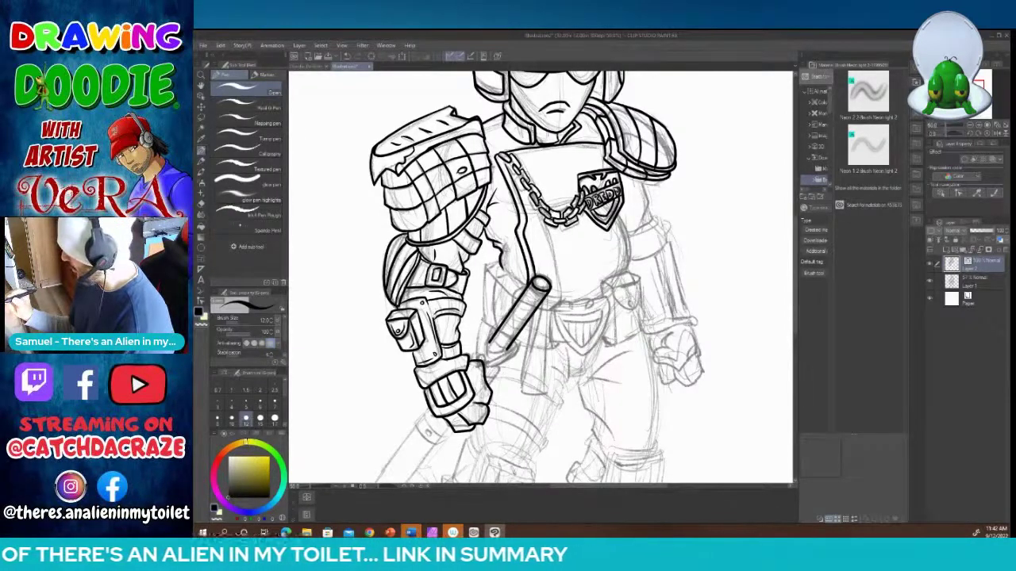
Step: Touch up the chest chain, and ink the torso's far side contour, the chest panel's upper edge and its inner line down to the belt
mouse_move(534, 210)
mouse_down()
mouse_move(544, 217)
mouse_move(532, 205)
mouse_up()
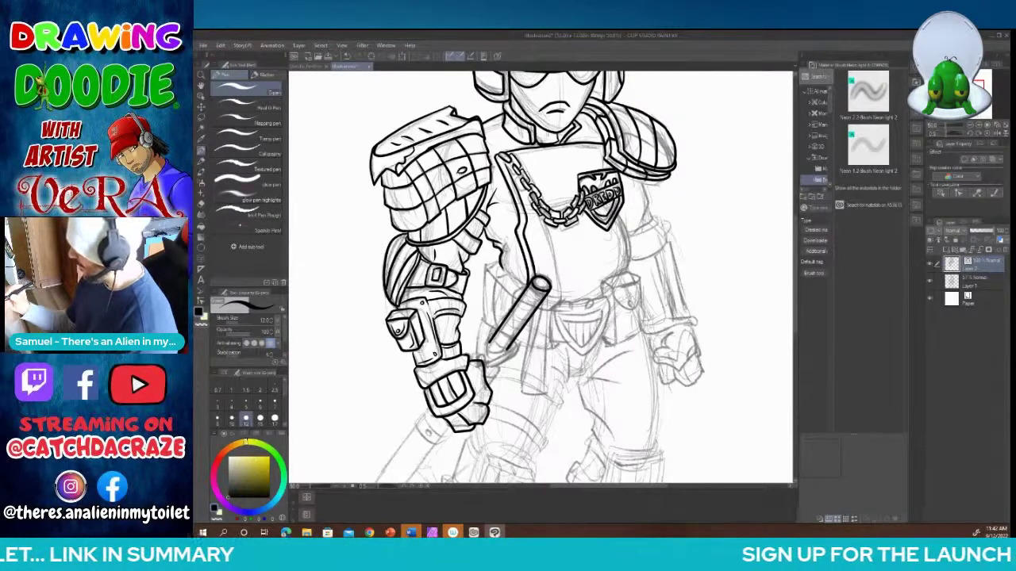
mouse_move(533, 193)
mouse_down()
mouse_move(521, 200)
mouse_move(509, 166)
mouse_up()
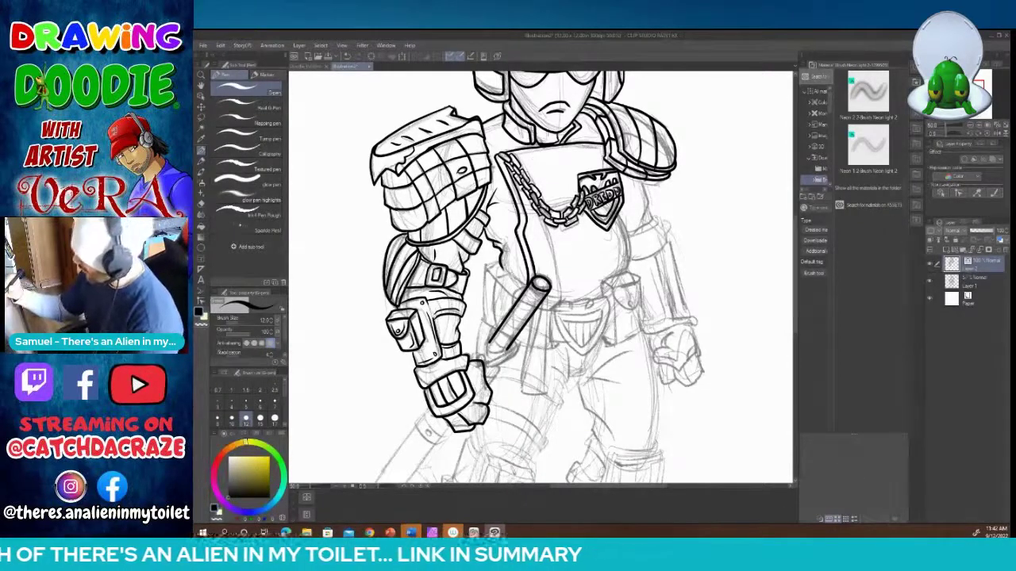
drag(617, 215, 630, 272)
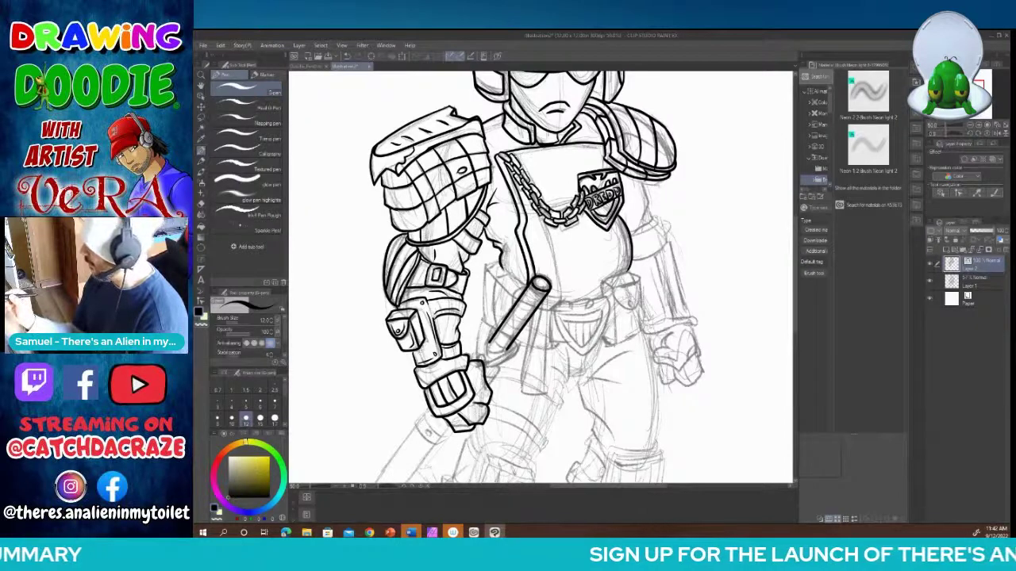
drag(512, 155, 603, 147)
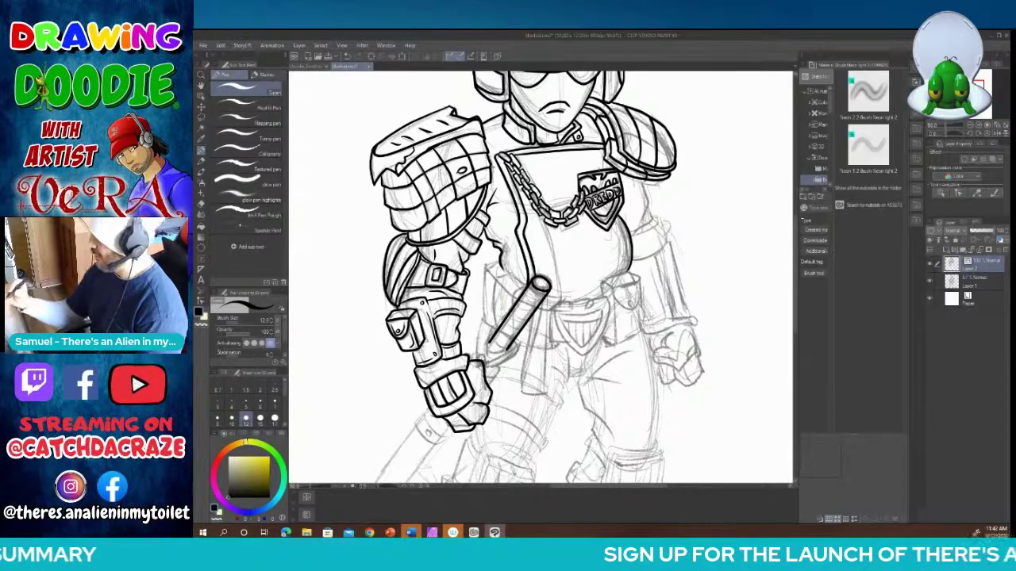
drag(542, 220, 563, 299)
drag(515, 155, 544, 225)
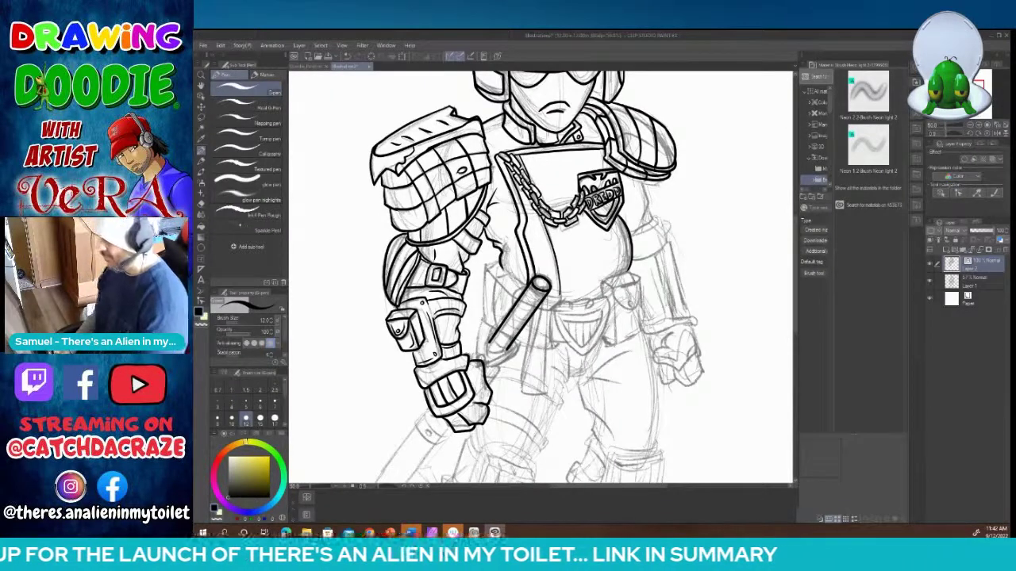
Step: Ink the arm's outline below the smaller shoulder pad, and the curved elbow band with its pointed tip and row of short slots
mouse_move(641, 180)
mouse_down()
mouse_move(659, 225)
mouse_move(651, 218)
mouse_up()
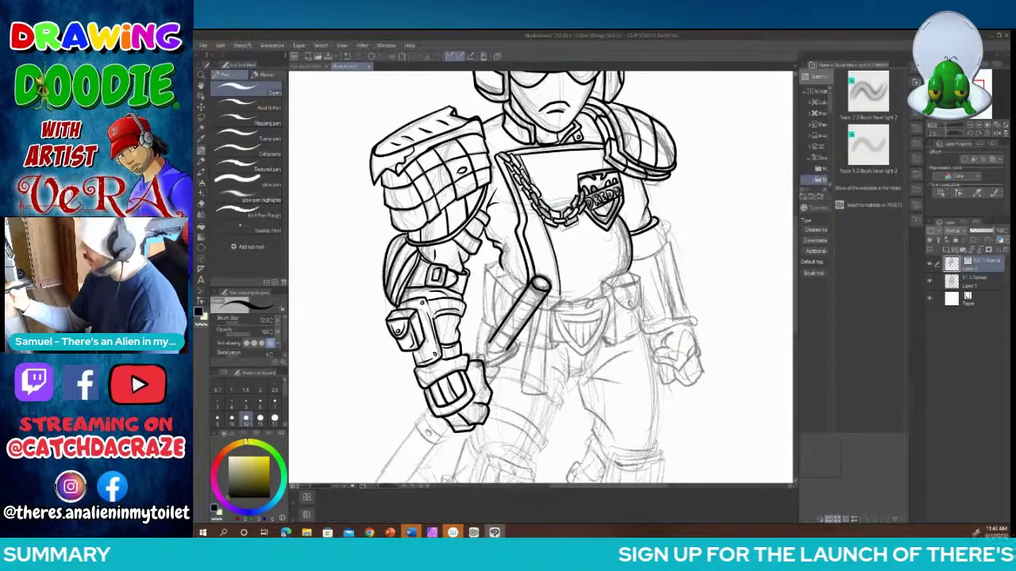
mouse_move(660, 221)
mouse_down()
mouse_move(666, 244)
mouse_move(630, 262)
mouse_up()
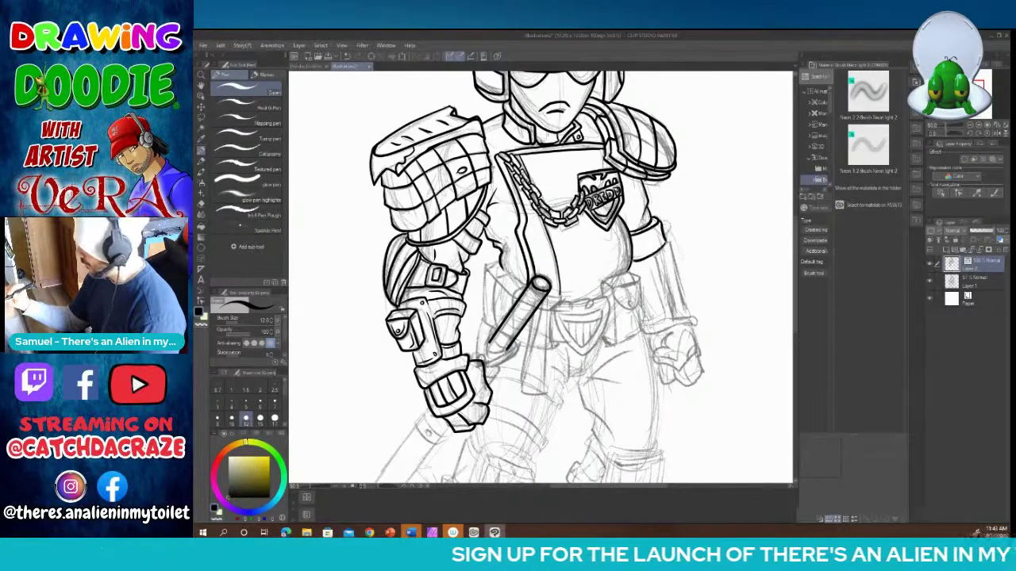
mouse_move(662, 222)
mouse_down()
mouse_move(673, 233)
mouse_move(665, 240)
mouse_up()
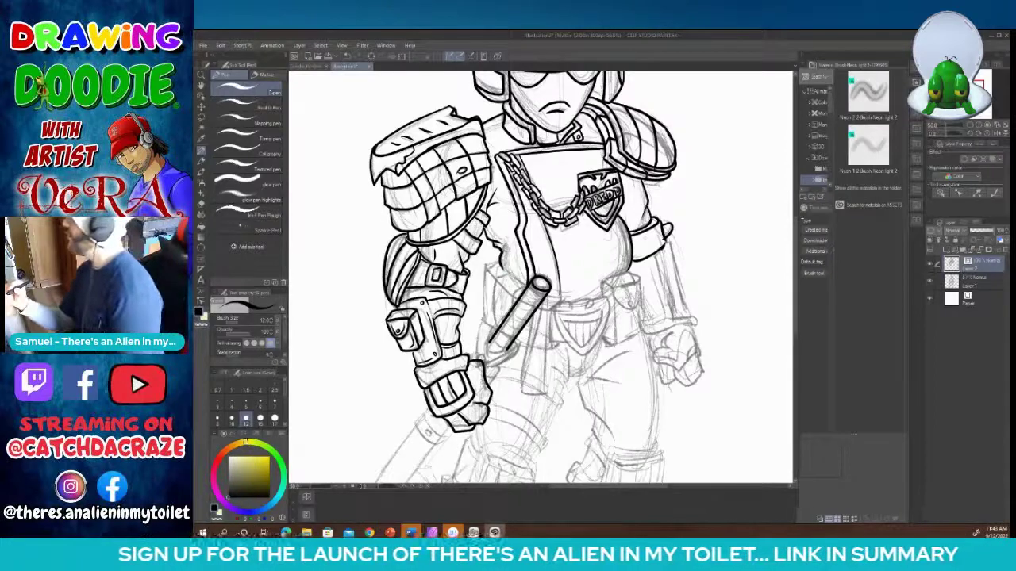
mouse_move(638, 239)
mouse_down()
mouse_move(636, 255)
mouse_move(658, 241)
mouse_up()
drag(655, 226, 659, 230)
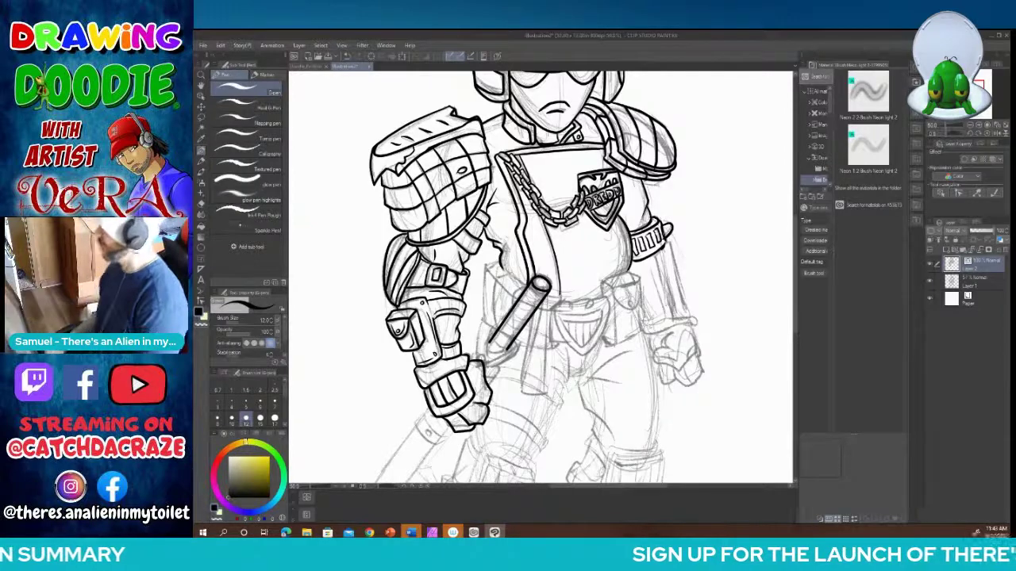
Step: Ink the torso's lower edge running to the slanted tube, and the hip piece behind it with its inner lines
mouse_move(500, 255)
mouse_down()
mouse_move(488, 275)
mouse_move(521, 299)
mouse_up()
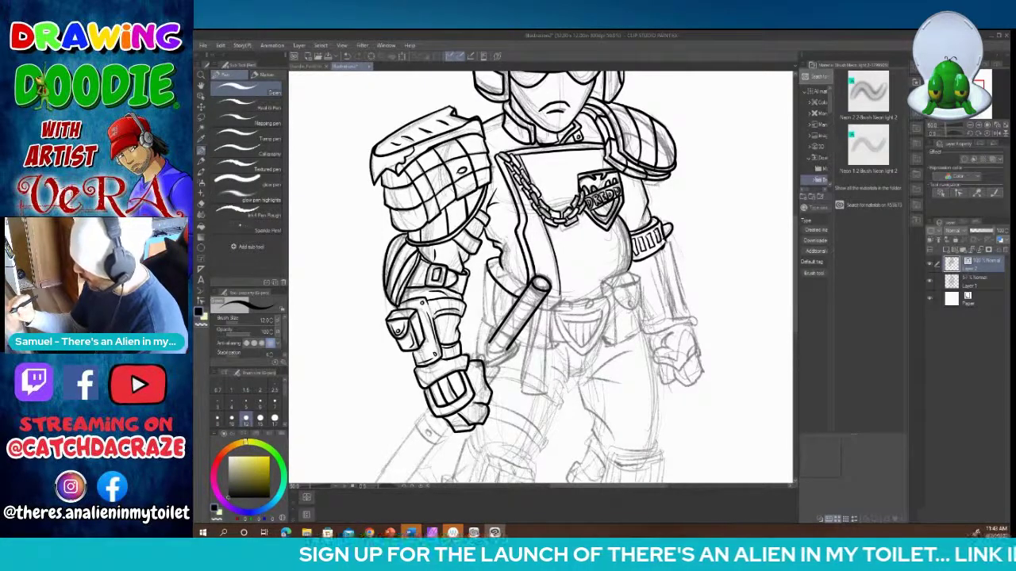
drag(485, 262, 492, 327)
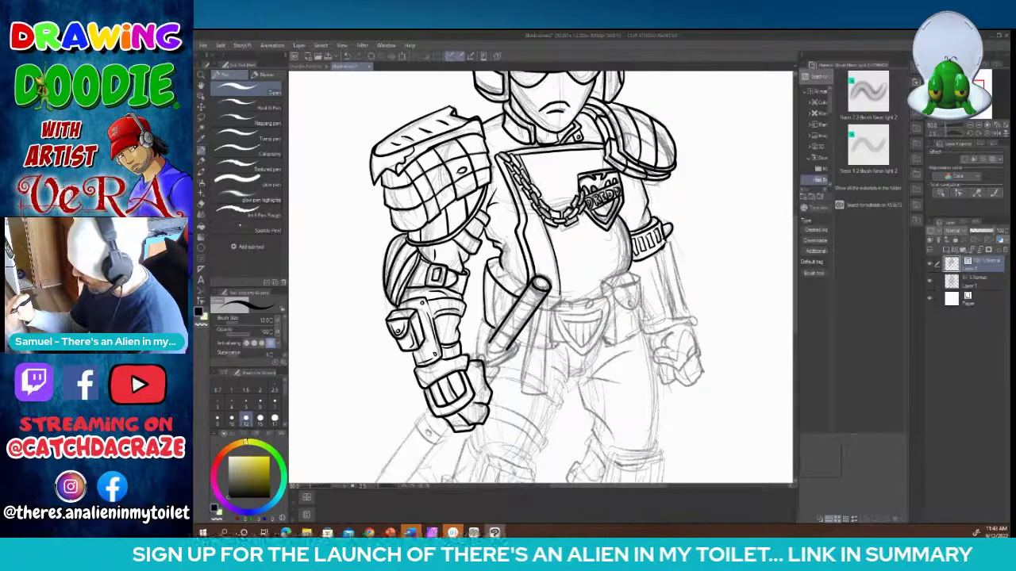
mouse_move(496, 274)
mouse_down()
mouse_move(507, 281)
mouse_move(493, 304)
mouse_move(496, 329)
mouse_up()
mouse_move(512, 295)
mouse_down()
mouse_move(523, 287)
mouse_move(511, 310)
mouse_up()
drag(504, 268, 526, 288)
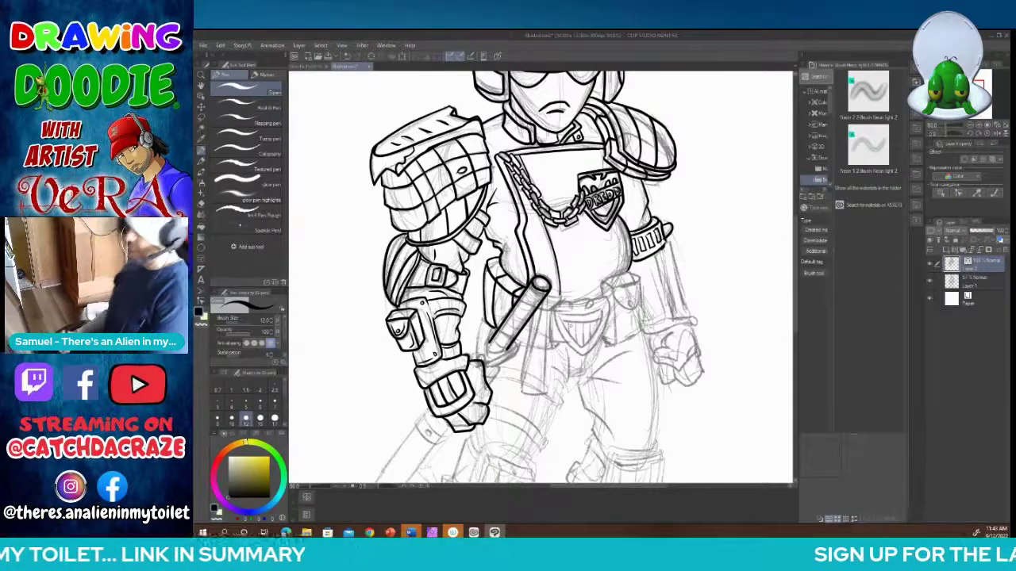
Step: Finish the hip outline beside the fist, band the slanted tube with cross lines, and ink the collar and rounded shaft below the fist
drag(796, 250, 796, 287)
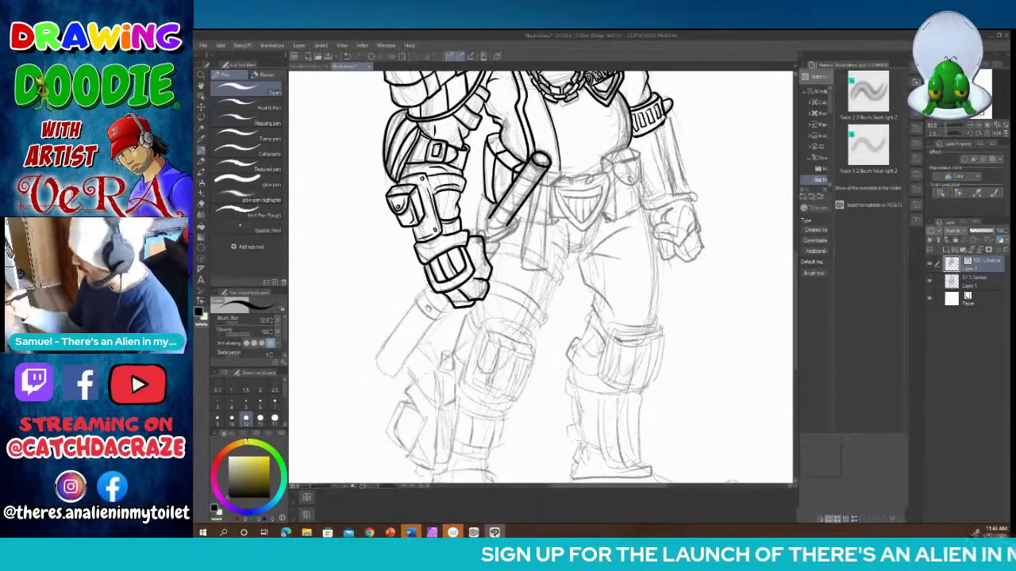
mouse_move(487, 198)
mouse_down()
mouse_move(474, 232)
mouse_move(516, 227)
mouse_move(486, 241)
mouse_up()
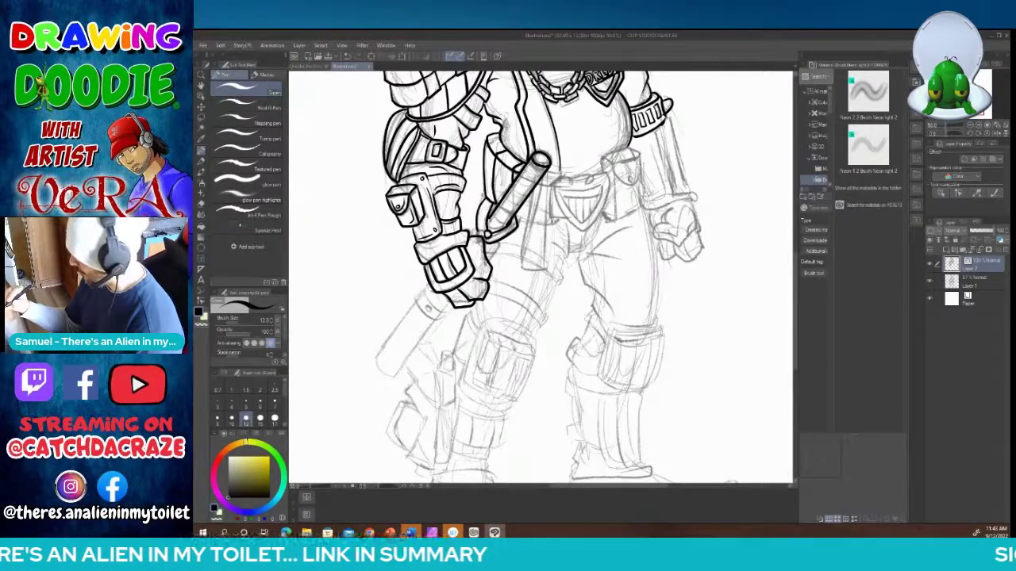
mouse_move(490, 218)
mouse_down()
mouse_move(512, 220)
mouse_move(540, 172)
mouse_up()
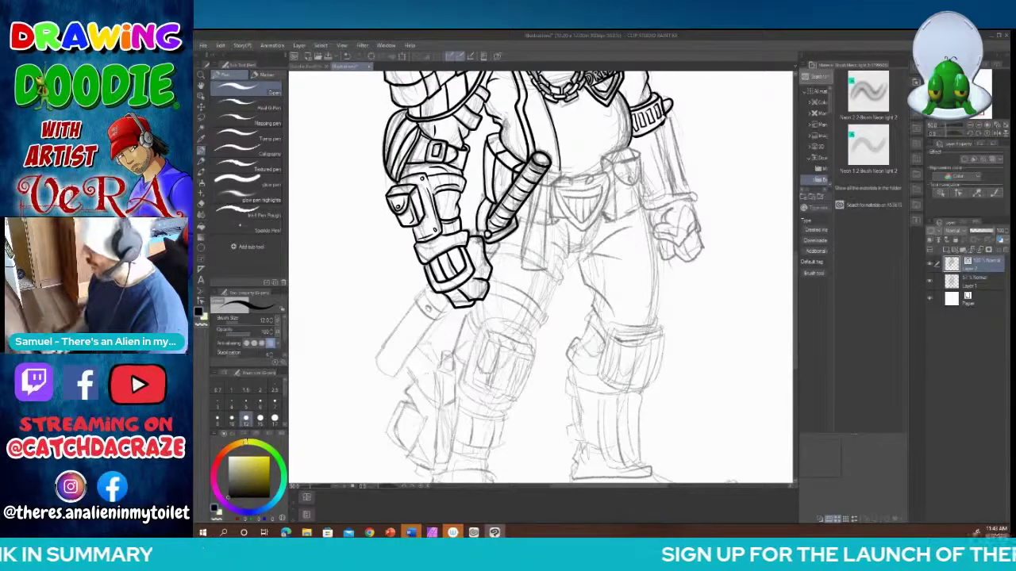
mouse_move(499, 242)
mouse_down()
mouse_move(488, 260)
mouse_move(480, 240)
mouse_up()
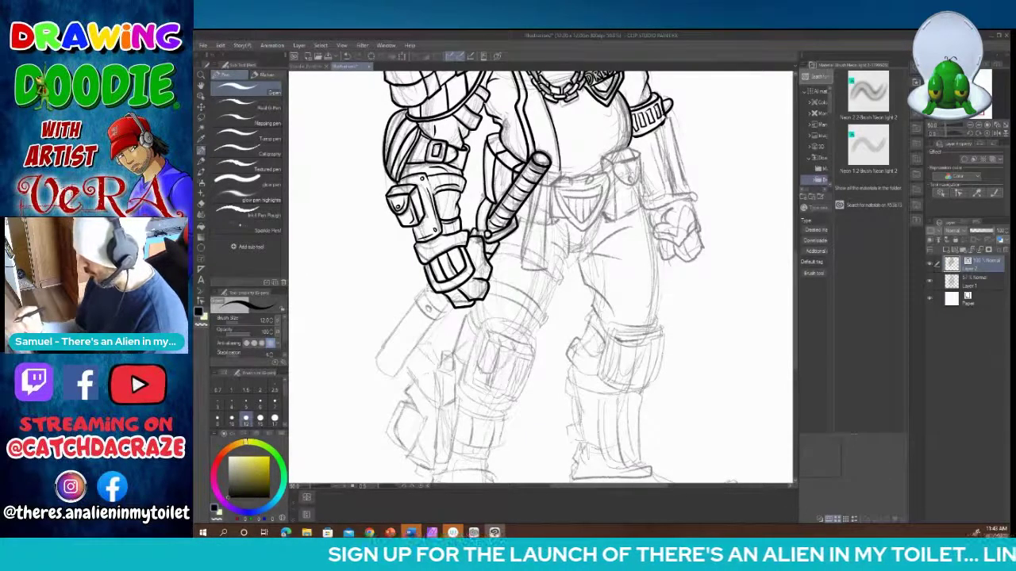
mouse_move(430, 284)
mouse_down()
mouse_move(425, 295)
mouse_move(442, 310)
mouse_move(449, 302)
mouse_move(421, 295)
mouse_move(413, 305)
mouse_move(444, 319)
mouse_move(448, 311)
mouse_move(429, 309)
mouse_move(376, 360)
mouse_up()
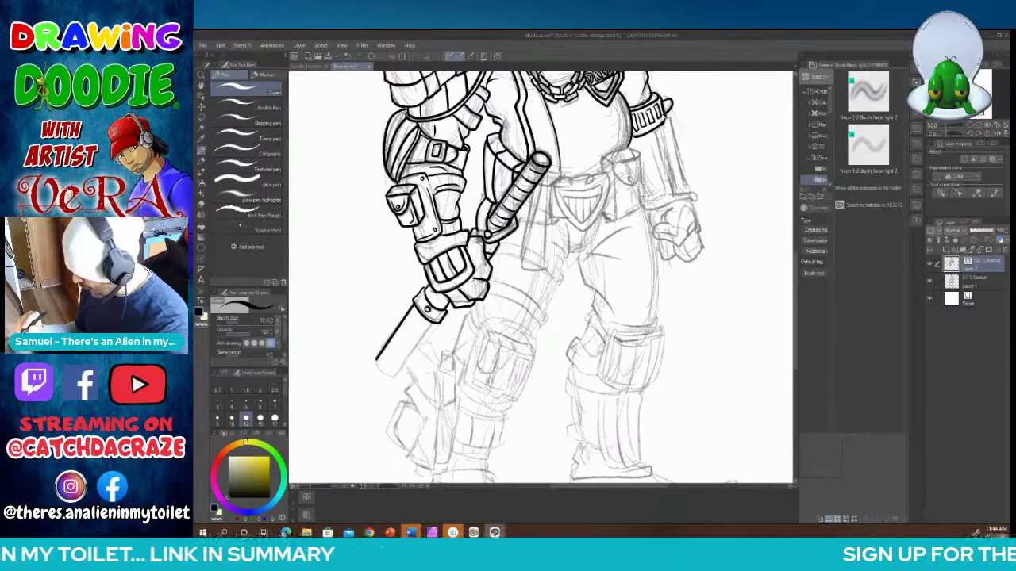
drag(434, 323, 394, 374)
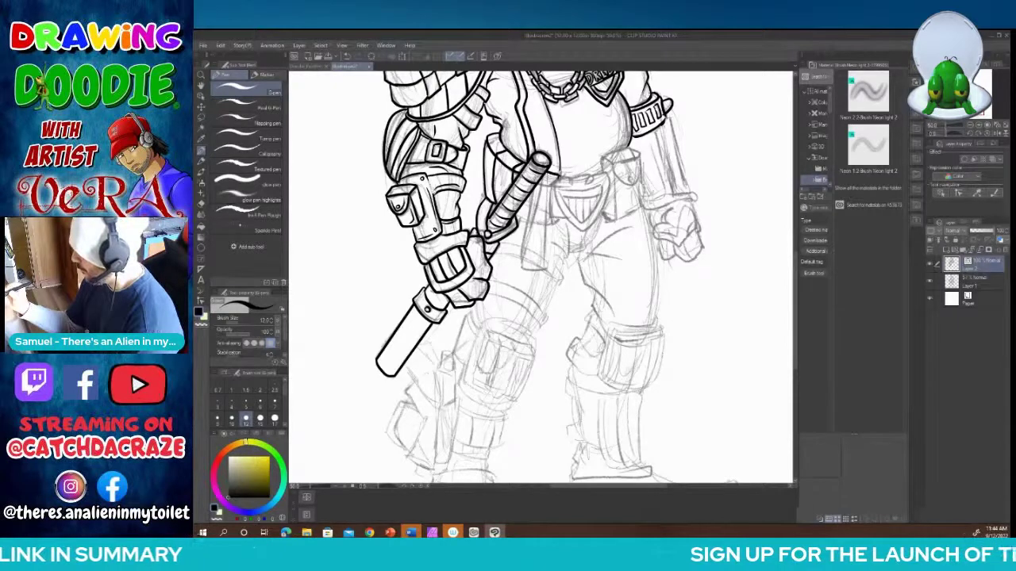
Step: Ink the belt end and flared hanging strap beneath the tube's round end, erasing the overlapping line where they meet
drag(558, 178, 539, 184)
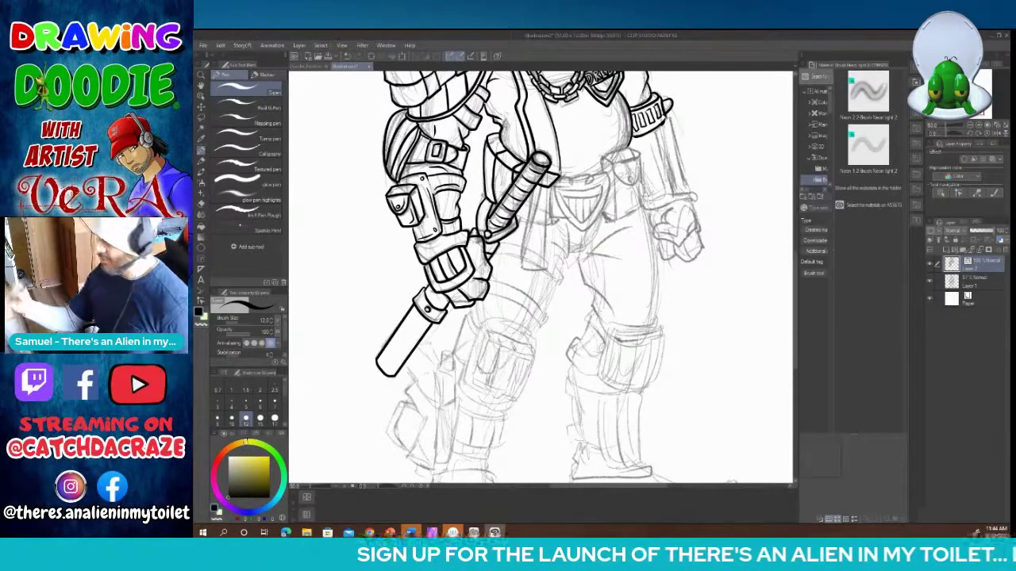
click(203, 204)
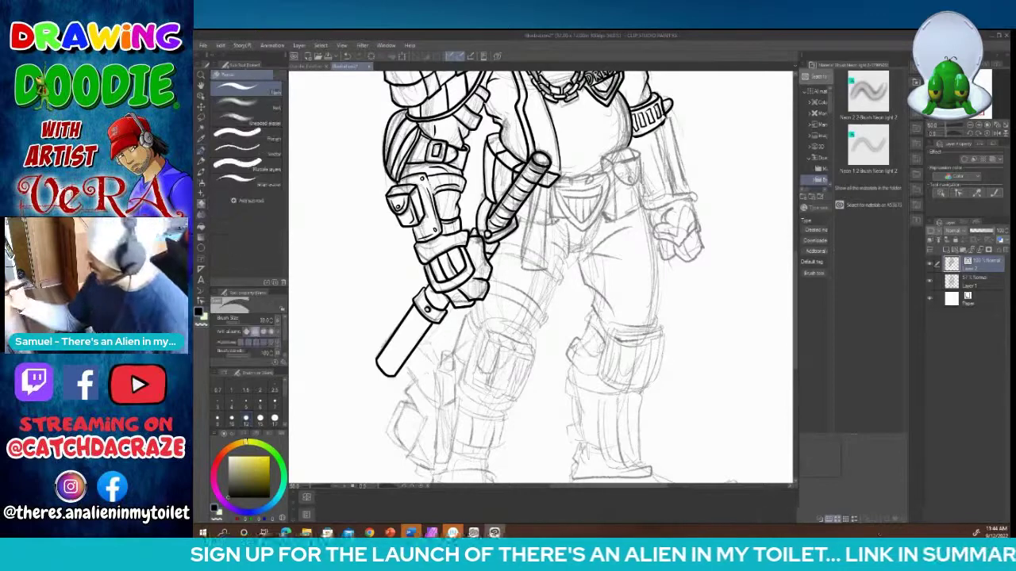
drag(547, 170, 535, 187)
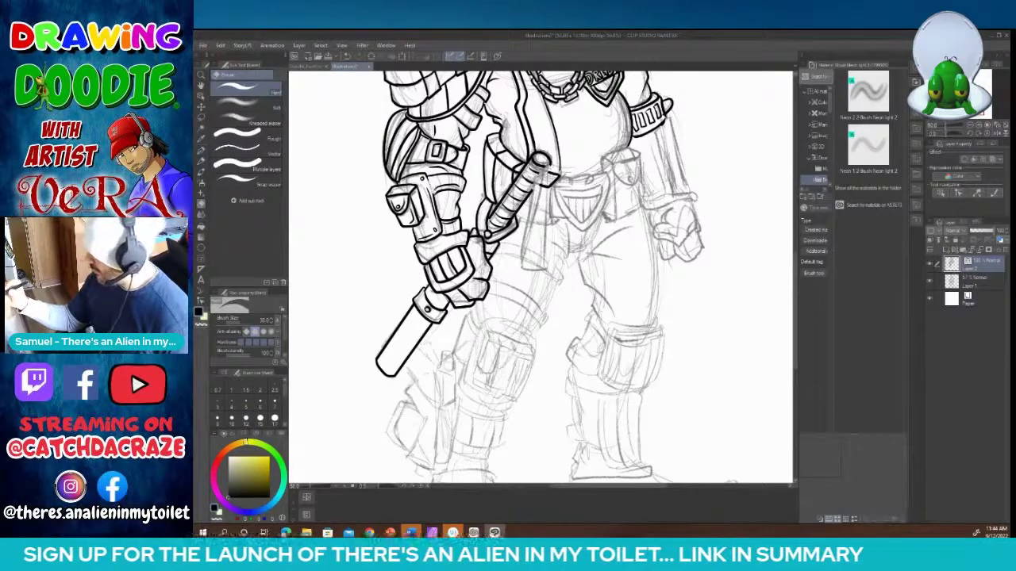
click(202, 151)
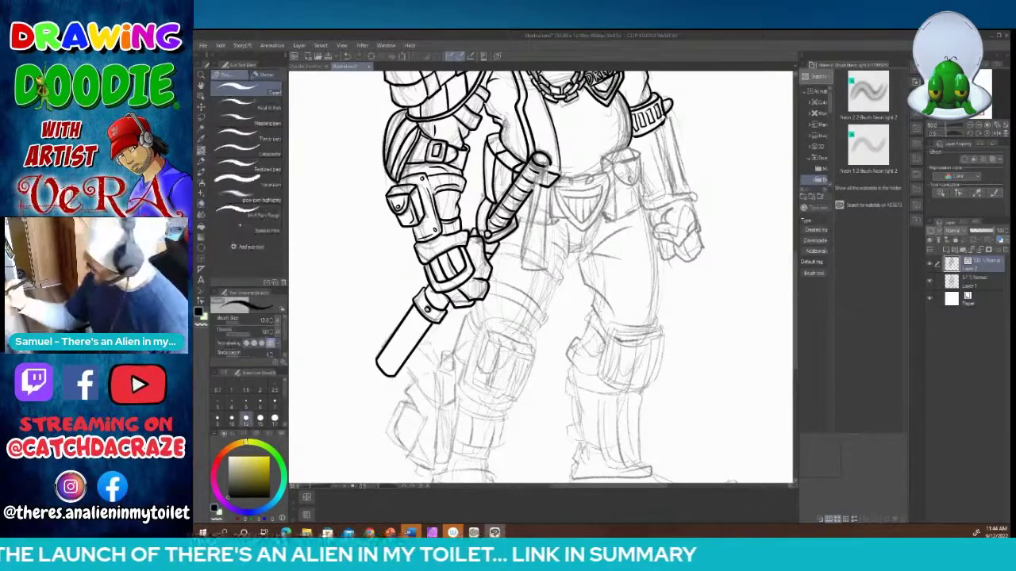
mouse_move(542, 167)
mouse_down()
mouse_move(521, 266)
mouse_move(546, 262)
mouse_move(545, 163)
mouse_move(542, 183)
mouse_up()
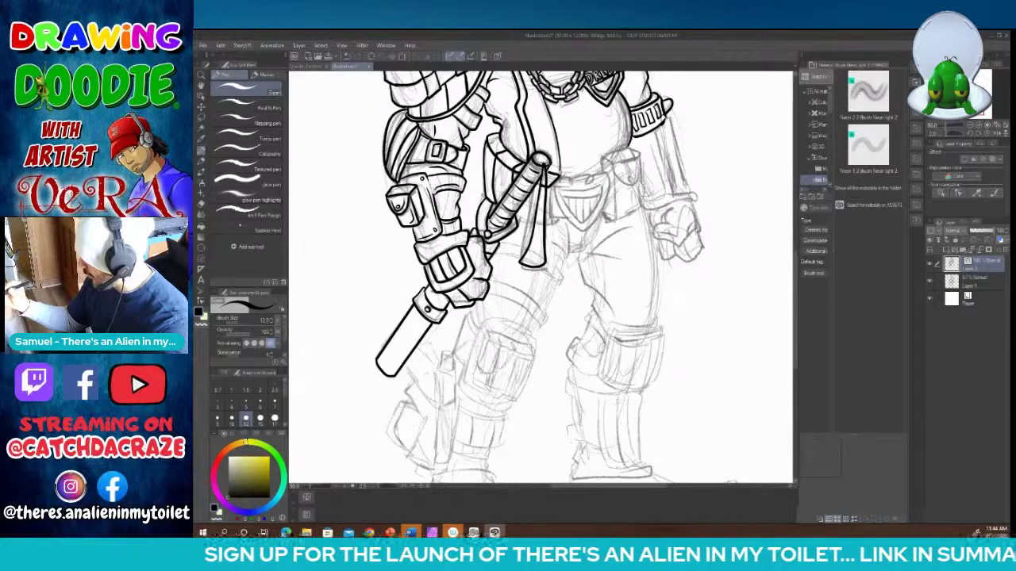
drag(539, 181, 519, 261)
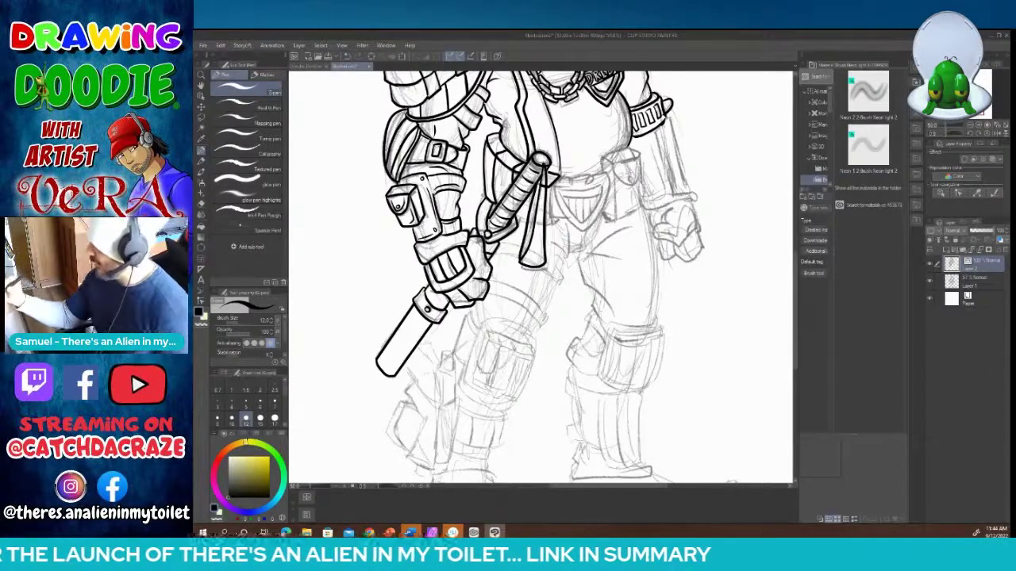
drag(544, 159, 543, 167)
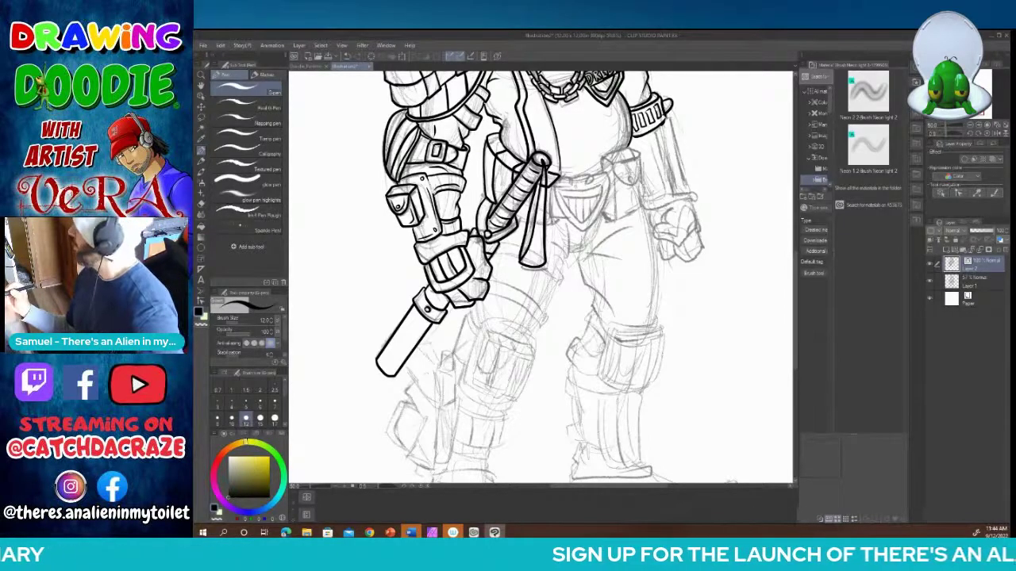
Step: Ink the belt with its striped shield buckle, and outline the flapped pouch beside it
mouse_move(573, 182)
mouse_down()
mouse_move(607, 173)
mouse_move(607, 199)
mouse_move(588, 228)
mouse_move(554, 187)
mouse_move(565, 178)
mouse_move(568, 215)
mouse_move(581, 225)
mouse_move(603, 183)
mouse_move(554, 188)
mouse_move(570, 199)
mouse_move(602, 191)
mouse_move(574, 212)
mouse_move(583, 223)
mouse_move(597, 211)
mouse_up()
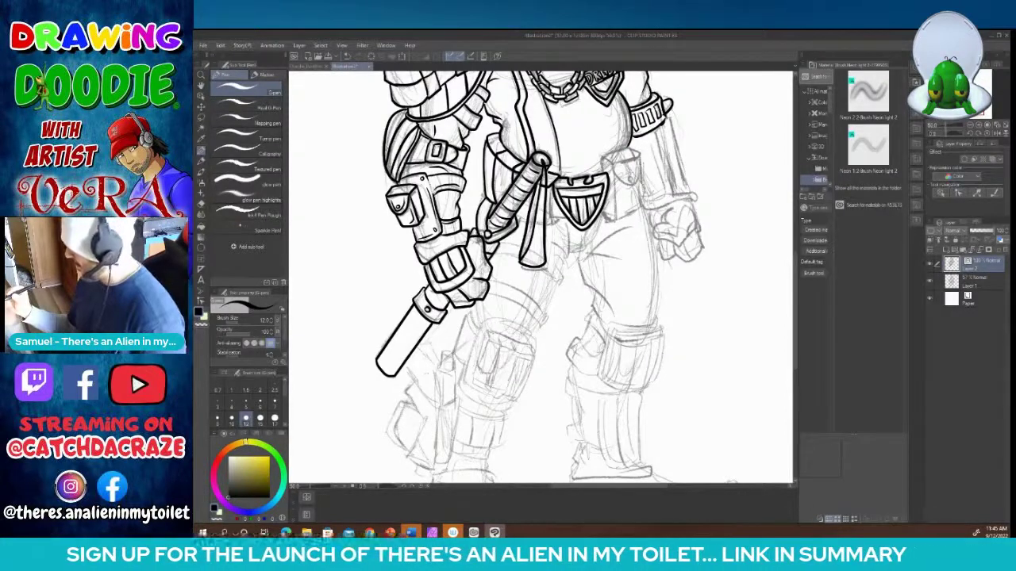
drag(549, 217, 567, 220)
mouse_move(549, 185)
mouse_down()
mouse_move(550, 226)
mouse_move(558, 218)
mouse_move(526, 217)
mouse_up()
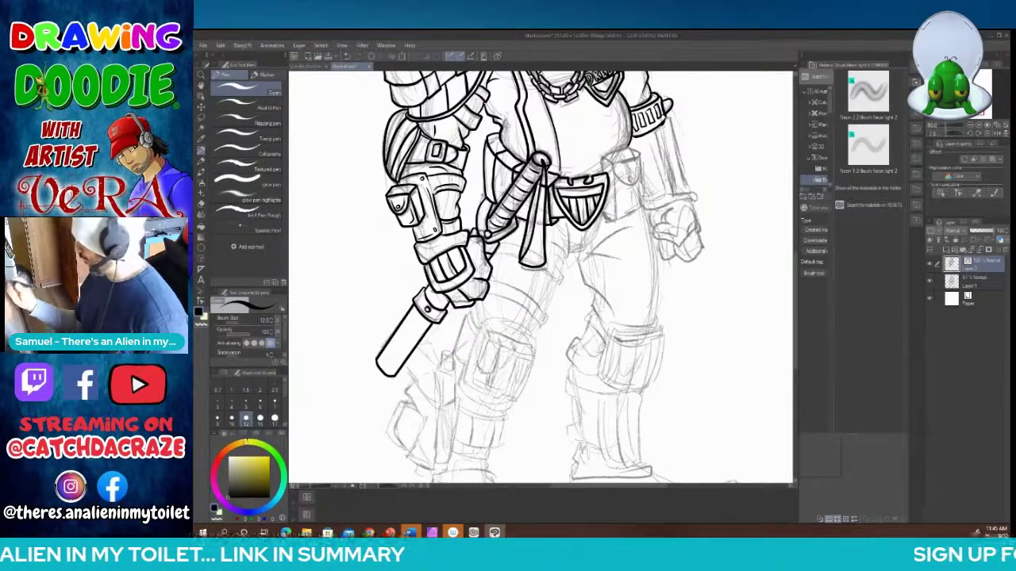
mouse_move(604, 173)
mouse_down()
mouse_move(600, 162)
mouse_move(626, 162)
mouse_move(640, 152)
mouse_move(635, 146)
mouse_move(601, 159)
mouse_move(631, 184)
mouse_move(641, 155)
mouse_move(614, 218)
mouse_move(646, 204)
mouse_up()
mouse_move(640, 174)
mouse_down()
mouse_move(631, 210)
mouse_move(642, 184)
mouse_up()
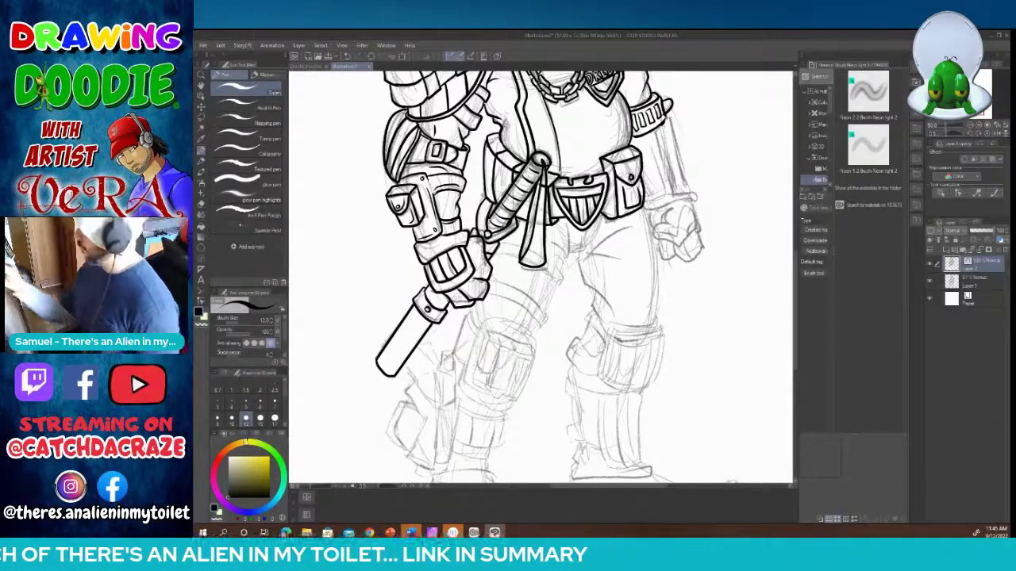
Step: Ink the forearm guard below the elbow band, with its outer edges, wrist cuff, long slots and redrawn lengthwise line
drag(665, 116, 694, 196)
mouse_move(643, 219)
mouse_down()
mouse_move(697, 189)
mouse_move(646, 210)
mouse_up()
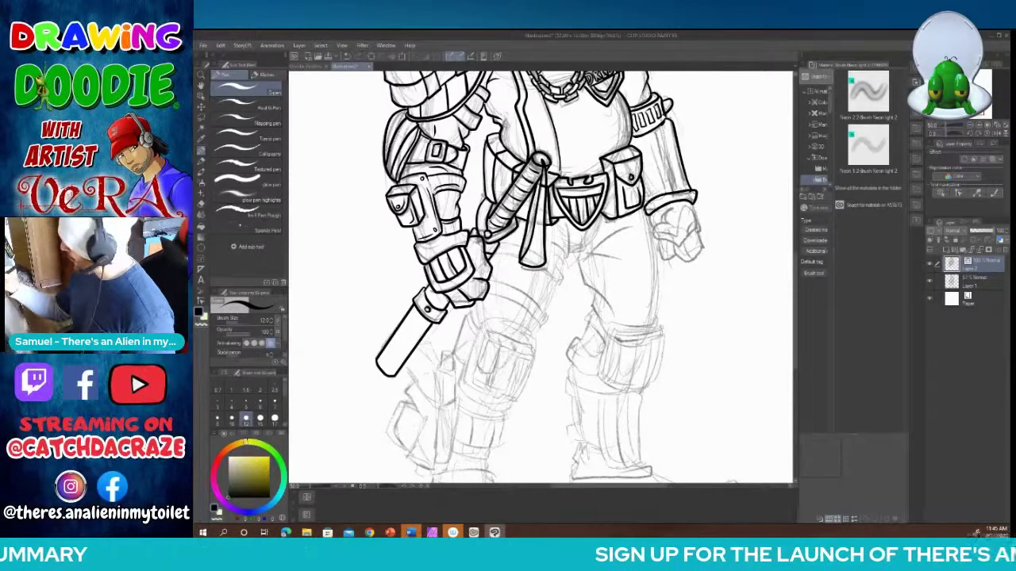
drag(654, 132, 671, 190)
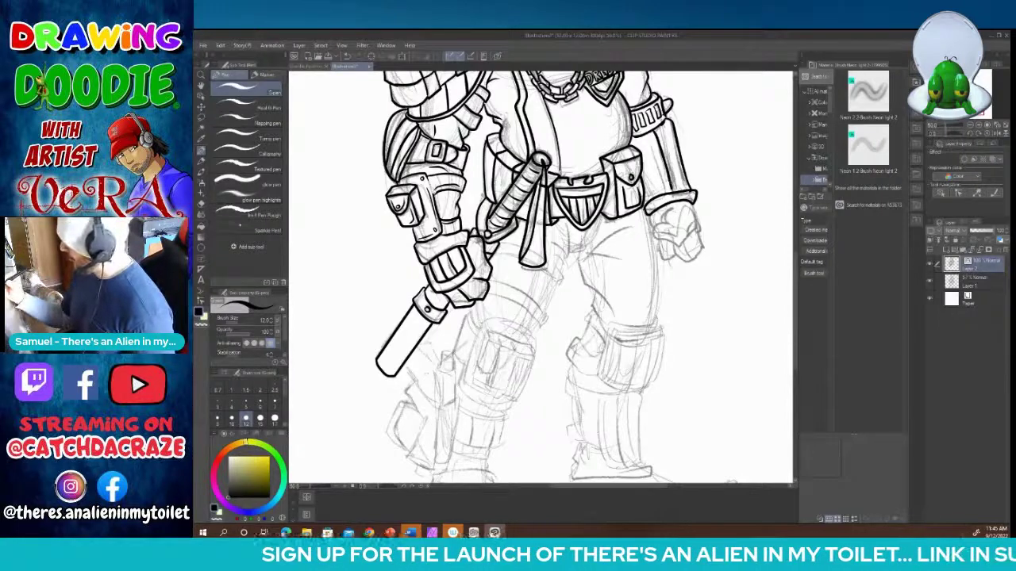
drag(672, 176, 646, 194)
mouse_move(652, 137)
mouse_down()
mouse_move(664, 179)
mouse_move(654, 139)
mouse_move(639, 146)
mouse_move(652, 187)
mouse_move(643, 150)
mouse_move(665, 152)
mouse_move(676, 189)
mouse_up()
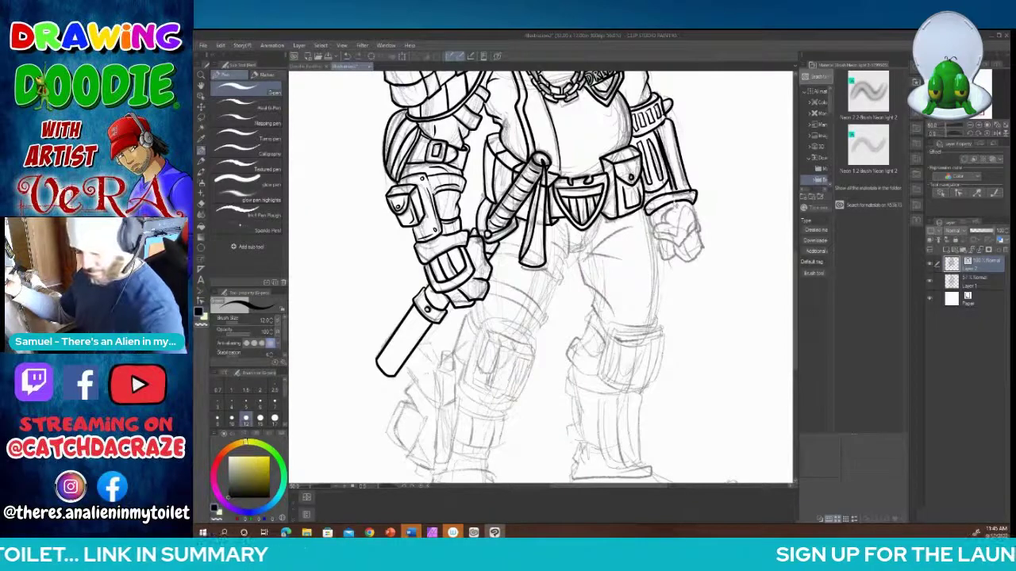
key(ctrl+z)
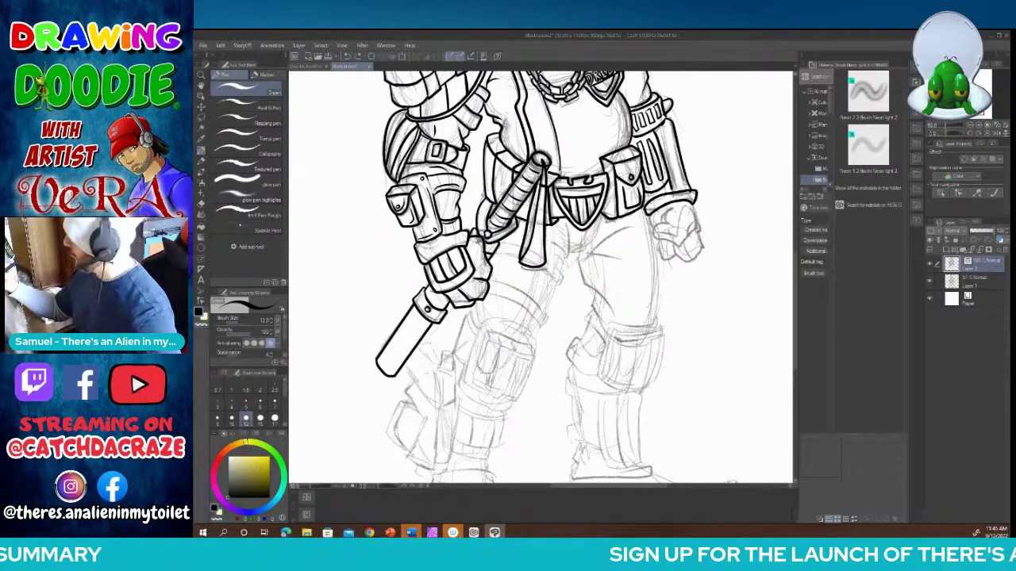
mouse_move(665, 120)
mouse_down()
mouse_move(659, 140)
mouse_move(680, 193)
mouse_up()
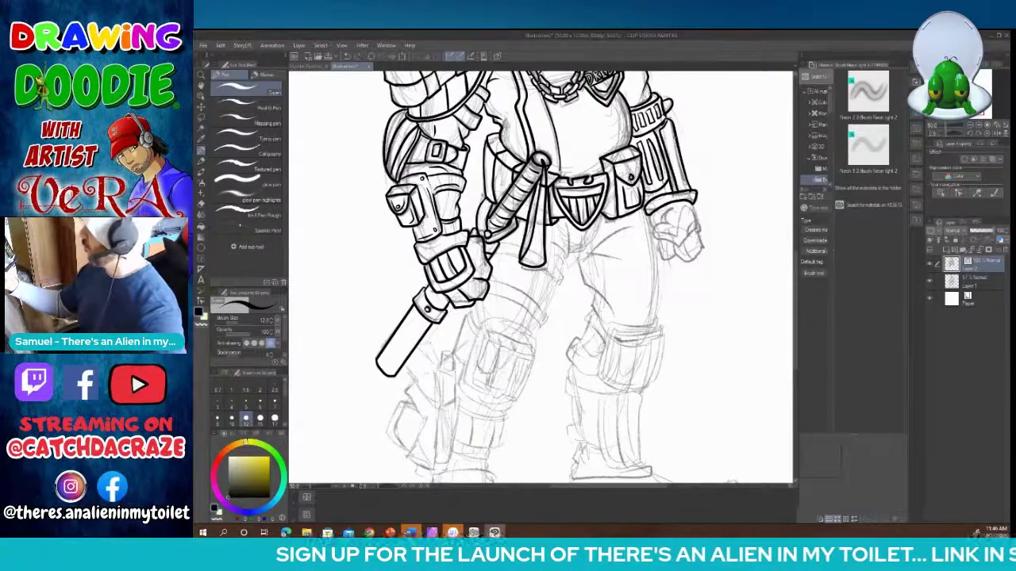
Step: Add short slots along the forearm guard's outer strip, and ink the clenched fist below its cuff with finger and knuckle lines
mouse_move(668, 132)
mouse_down()
mouse_move(694, 190)
mouse_move(689, 181)
mouse_move(652, 243)
mouse_move(686, 246)
mouse_move(698, 208)
mouse_move(704, 243)
mouse_move(689, 263)
mouse_move(675, 247)
mouse_move(693, 241)
mouse_move(671, 256)
mouse_move(655, 243)
mouse_up()
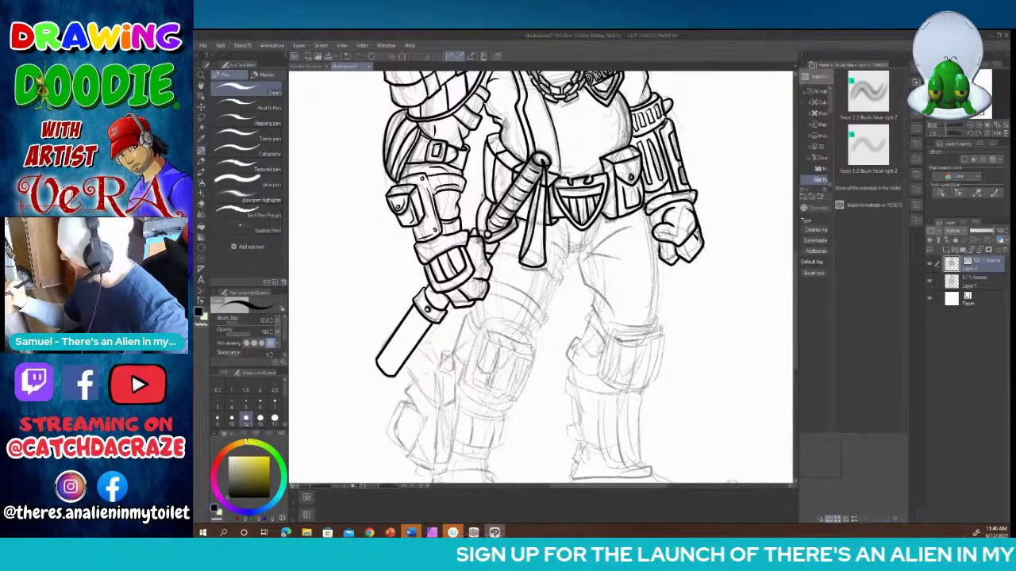
mouse_move(686, 205)
mouse_down()
mouse_move(677, 233)
mouse_move(652, 231)
mouse_move(693, 260)
mouse_move(668, 266)
mouse_up()
drag(657, 217, 649, 227)
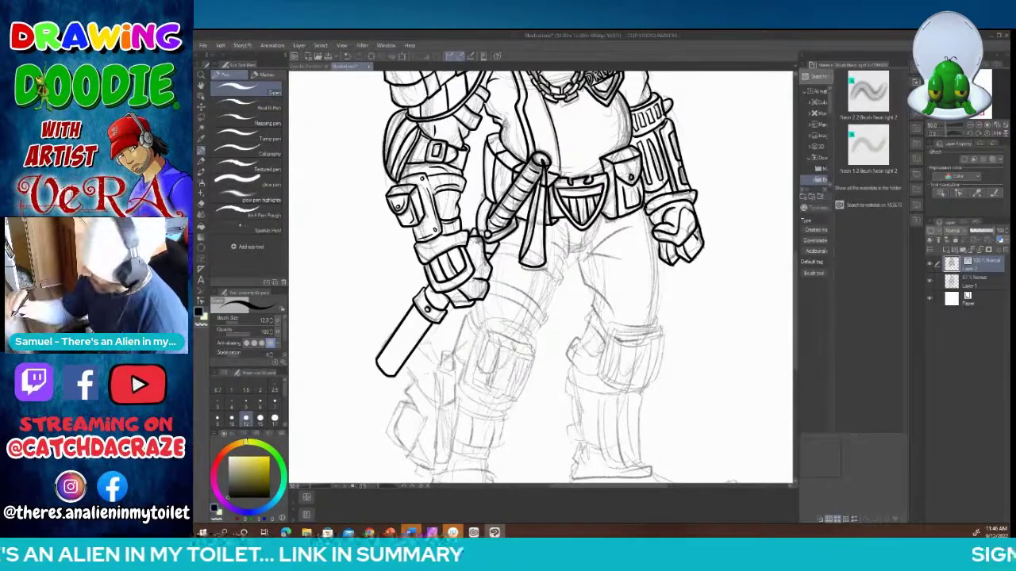
Step: Ink the finger lines on the fist gripping the baton
mouse_move(470, 289)
mouse_down()
mouse_move(476, 302)
mouse_move(457, 306)
mouse_up()
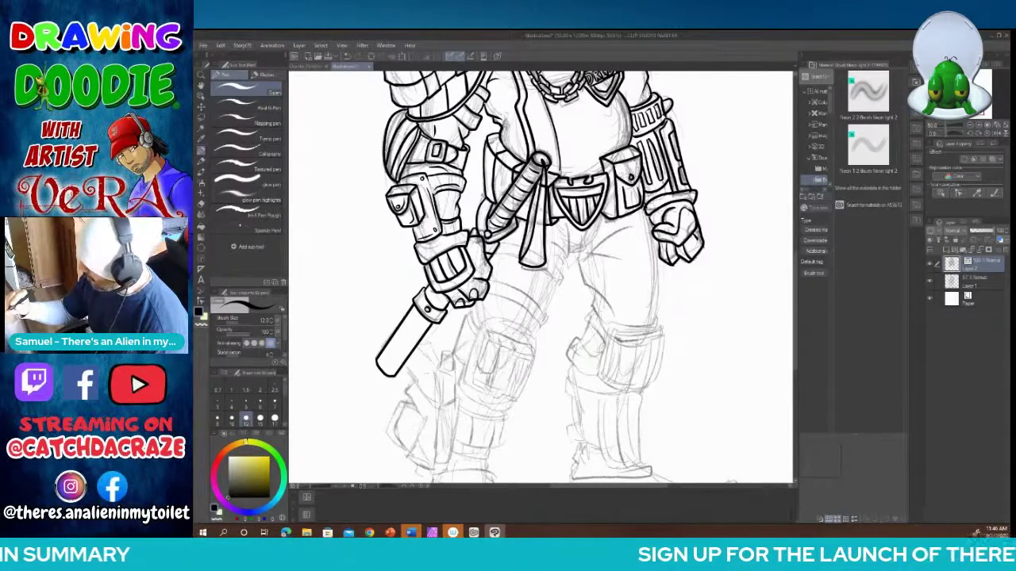
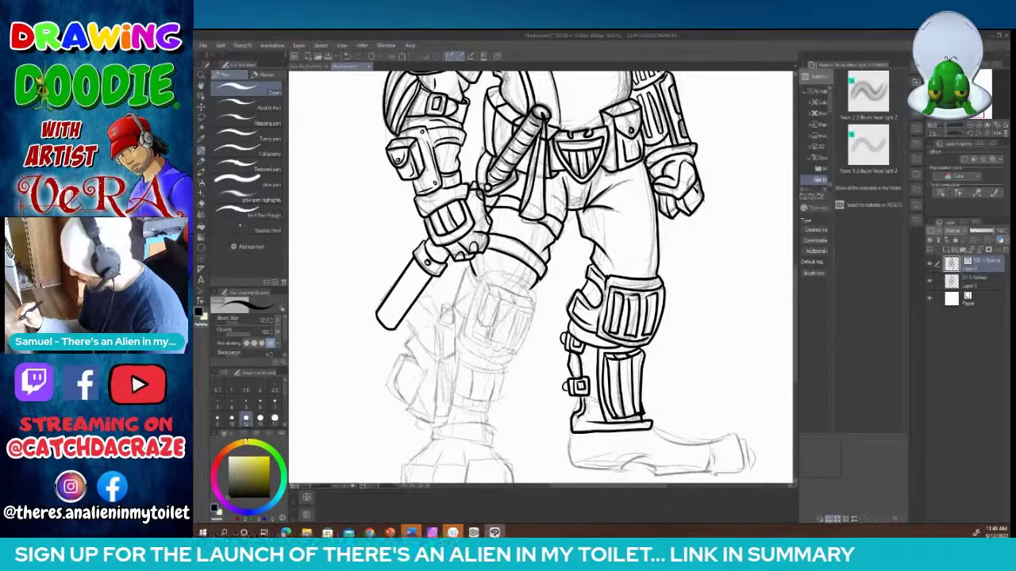
Step: Ink the buckled strap beside the shin guard and the long boot below it, with its arched sole and stepped toe tip
drag(581, 353, 584, 377)
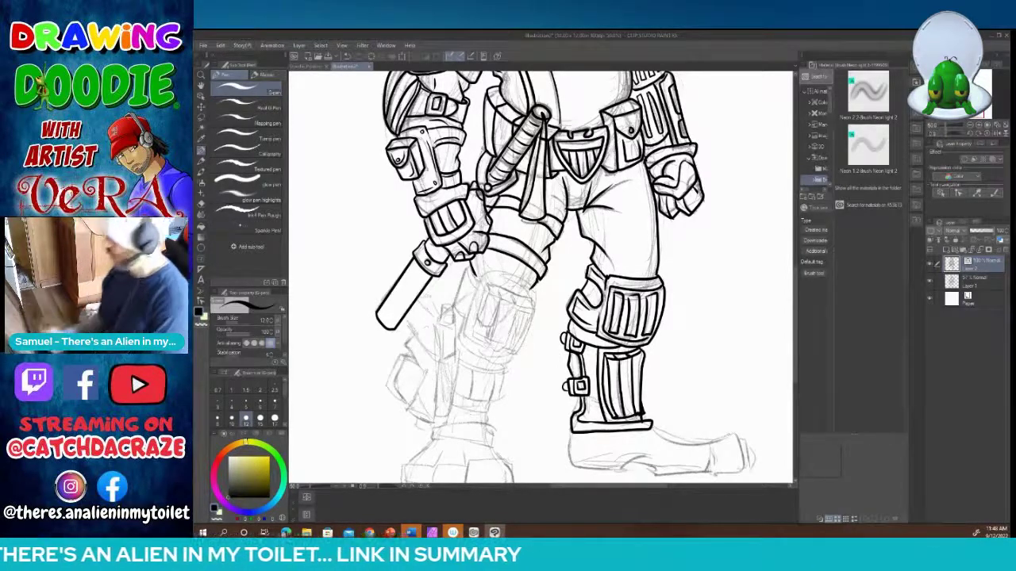
scroll(794, 248, down, 3)
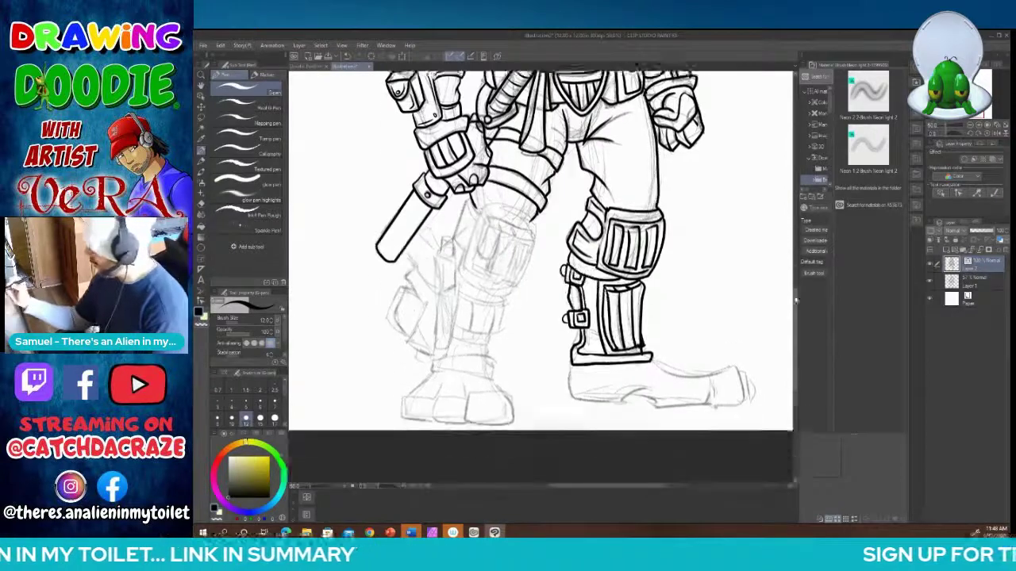
mouse_move(568, 344)
mouse_down()
mouse_move(591, 372)
mouse_move(656, 367)
mouse_move(684, 379)
mouse_move(713, 357)
mouse_move(732, 376)
mouse_move(746, 362)
mouse_move(724, 336)
mouse_move(659, 337)
mouse_move(649, 328)
mouse_up()
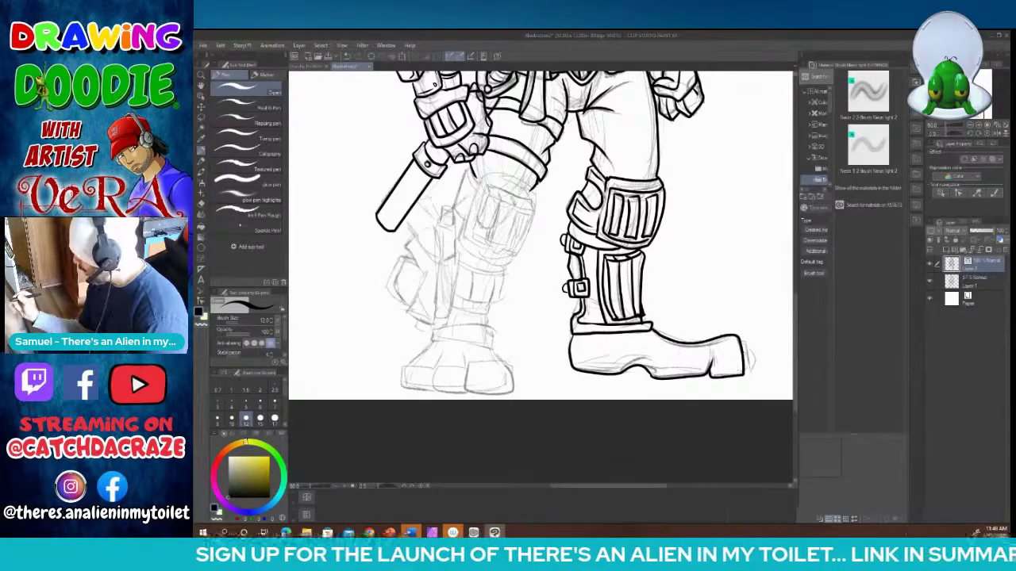
mouse_move(742, 339)
mouse_down()
mouse_move(746, 376)
mouse_move(753, 354)
mouse_move(747, 374)
mouse_up()
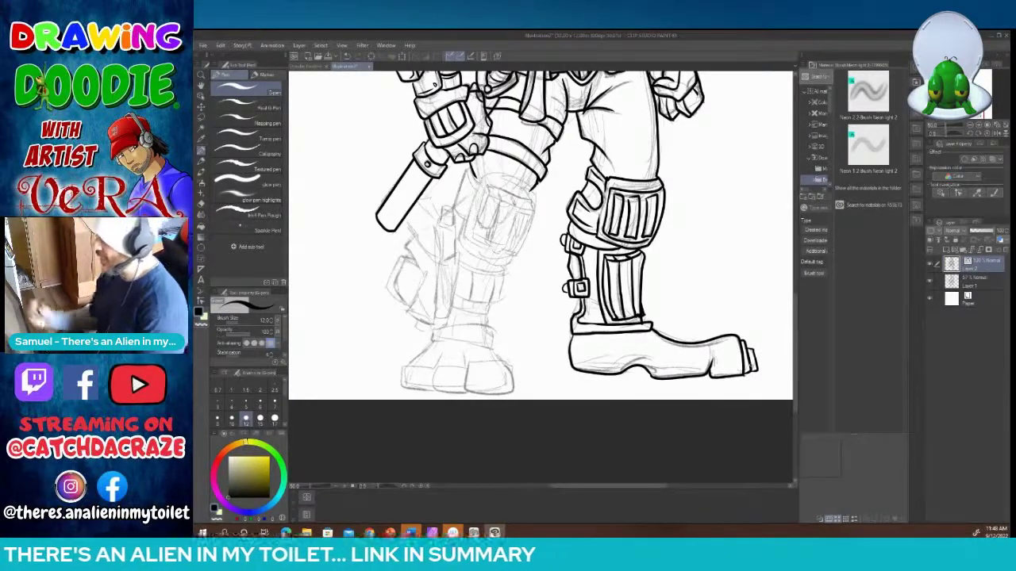
Step: Ink the outer edge of the leg below the baton hand, with the knee pad's upper band and side edge
drag(470, 165, 458, 221)
drag(465, 173, 479, 189)
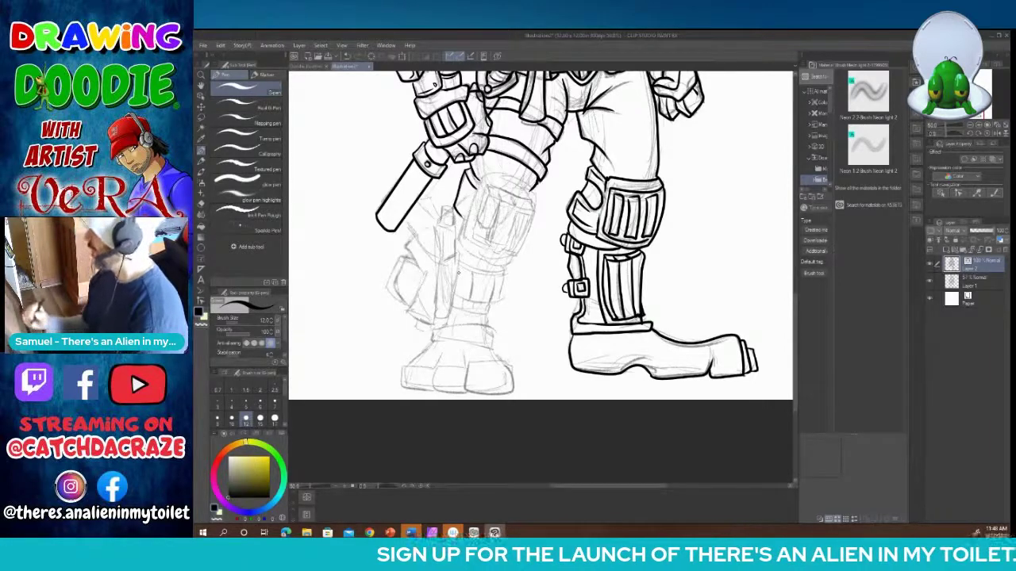
mouse_move(480, 186)
mouse_down()
mouse_move(500, 175)
mouse_move(535, 203)
mouse_move(493, 199)
mouse_move(471, 235)
mouse_up()
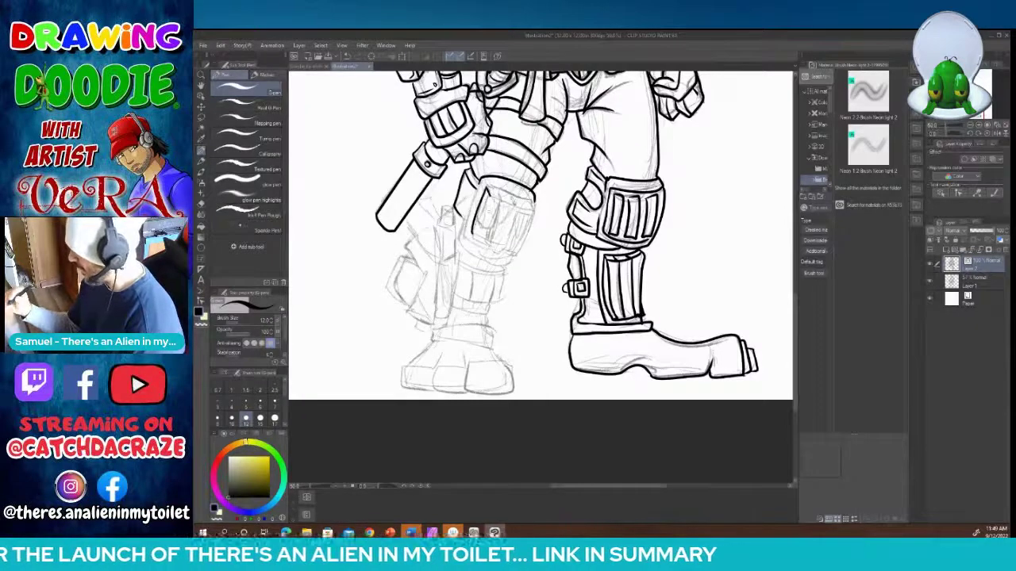
mouse_move(489, 194)
mouse_down()
mouse_move(536, 209)
mouse_move(487, 185)
mouse_up()
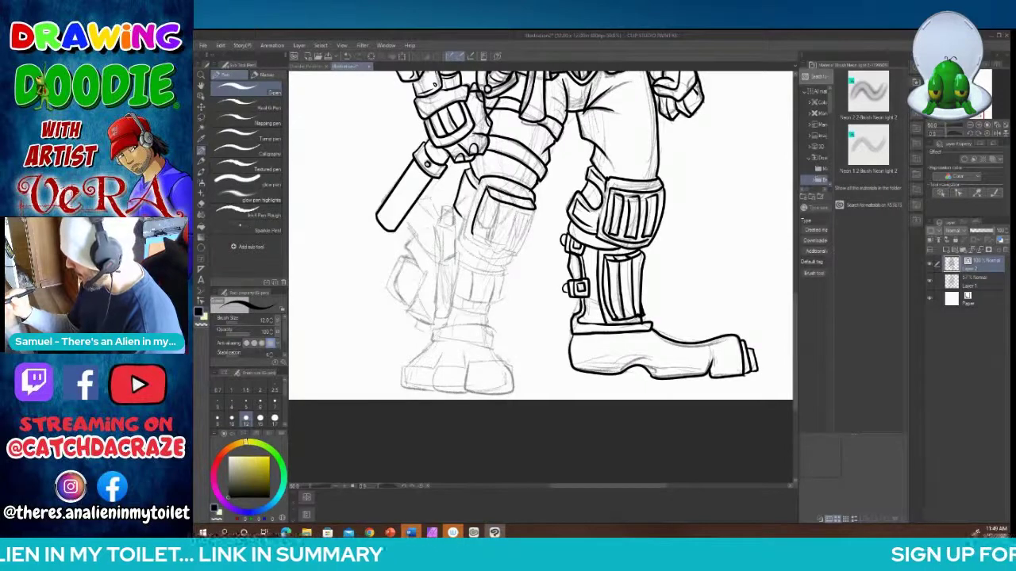
Step: Divide that knee pad into a grid of rounded segments and ink the thick frame around it
mouse_move(473, 235)
mouse_down()
mouse_move(515, 256)
mouse_move(536, 208)
mouse_move(488, 248)
mouse_up()
drag(521, 205, 505, 249)
mouse_move(508, 197)
mouse_down()
mouse_move(516, 205)
mouse_move(501, 200)
mouse_move(484, 214)
mouse_move(525, 231)
mouse_move(532, 216)
mouse_move(475, 236)
mouse_up()
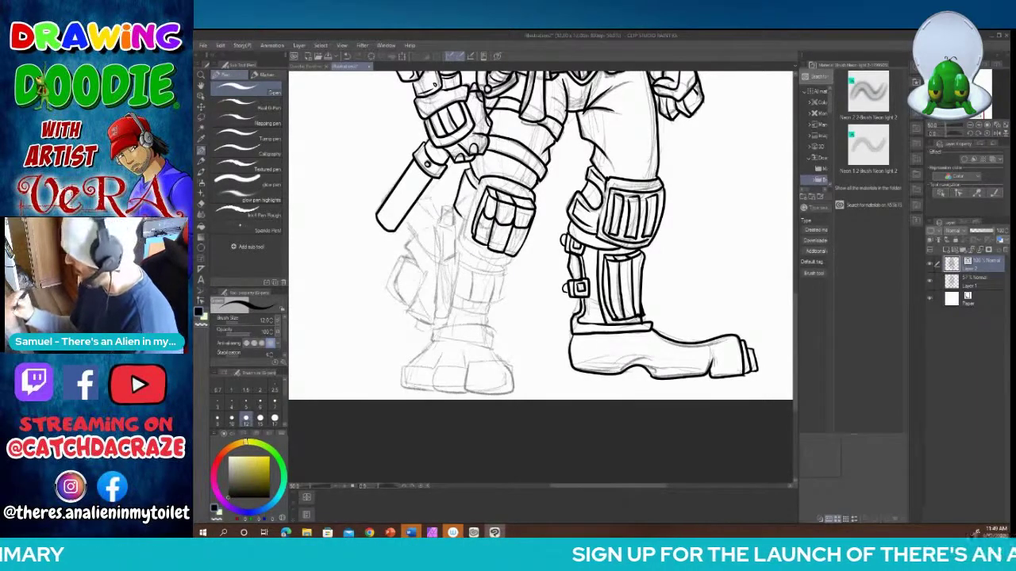
mouse_move(467, 215)
mouse_down()
mouse_move(459, 239)
mouse_move(474, 257)
mouse_move(500, 267)
mouse_move(514, 250)
mouse_move(494, 237)
mouse_move(521, 244)
mouse_up()
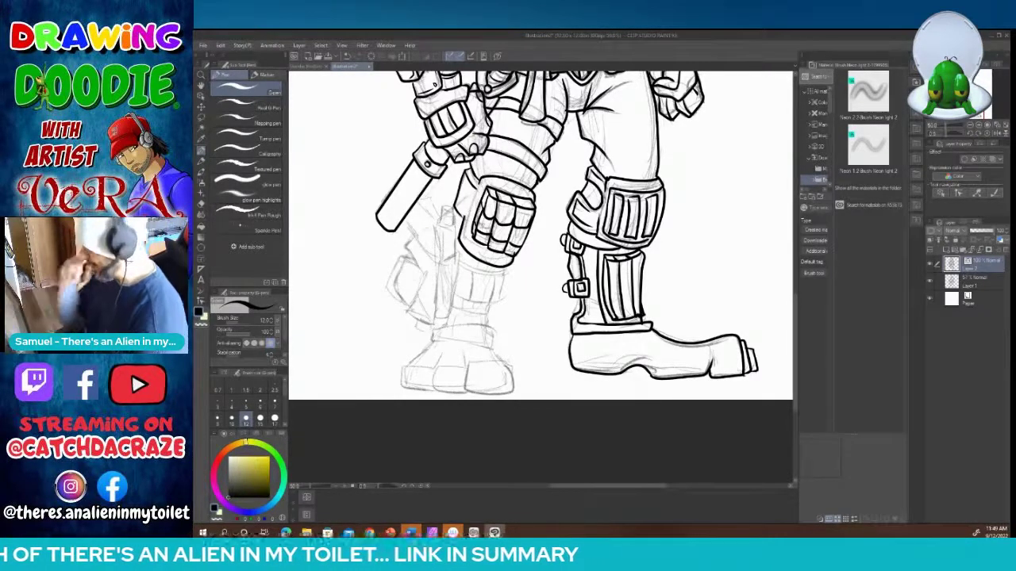
mouse_move(482, 179)
mouse_down()
mouse_move(467, 235)
mouse_move(487, 258)
mouse_move(511, 259)
mouse_up()
mouse_move(480, 182)
mouse_down()
mouse_move(508, 182)
mouse_move(533, 204)
mouse_up()
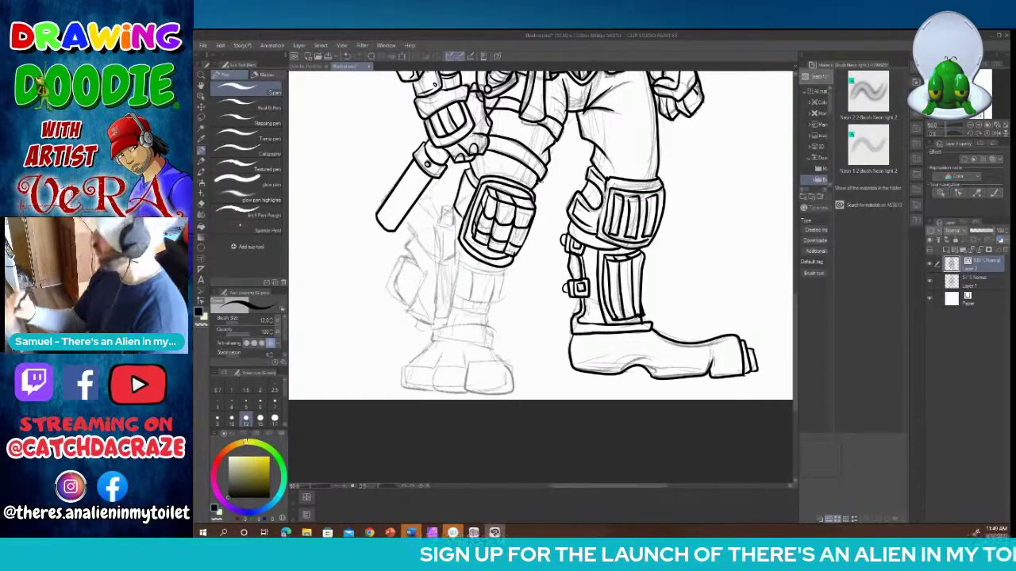
mouse_move(467, 216)
mouse_down()
mouse_move(463, 187)
mouse_move(475, 185)
mouse_up()
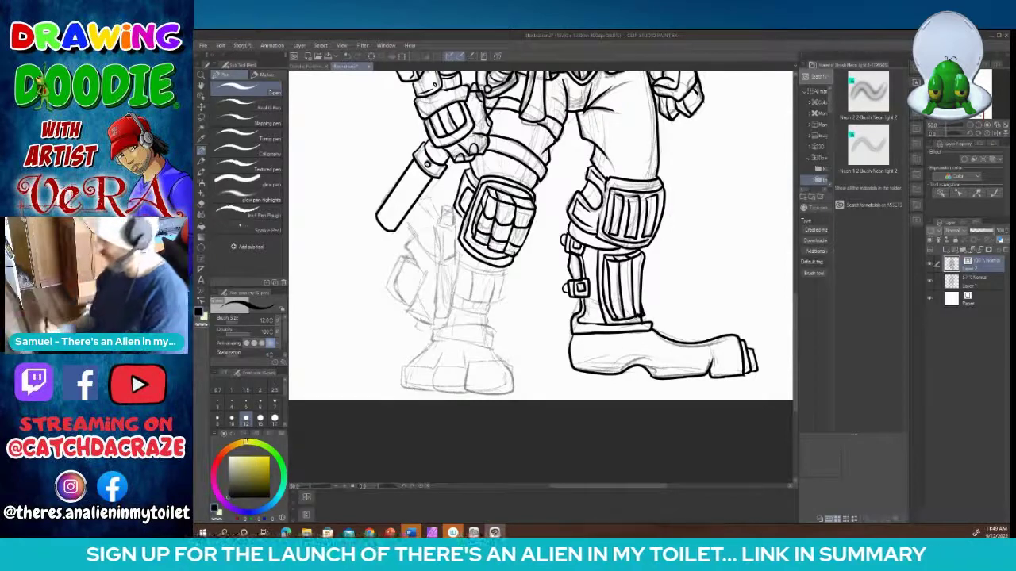
Step: Ink the holster beside the lower leg, replacing its outer side outline with a narrower ridged panel, and start the pistol grip above it
mouse_move(457, 257)
mouse_down()
mouse_move(441, 261)
mouse_move(405, 239)
mouse_move(420, 276)
mouse_move(404, 314)
mouse_move(444, 324)
mouse_move(461, 260)
mouse_move(458, 251)
mouse_move(401, 255)
mouse_move(388, 289)
mouse_move(404, 304)
mouse_up()
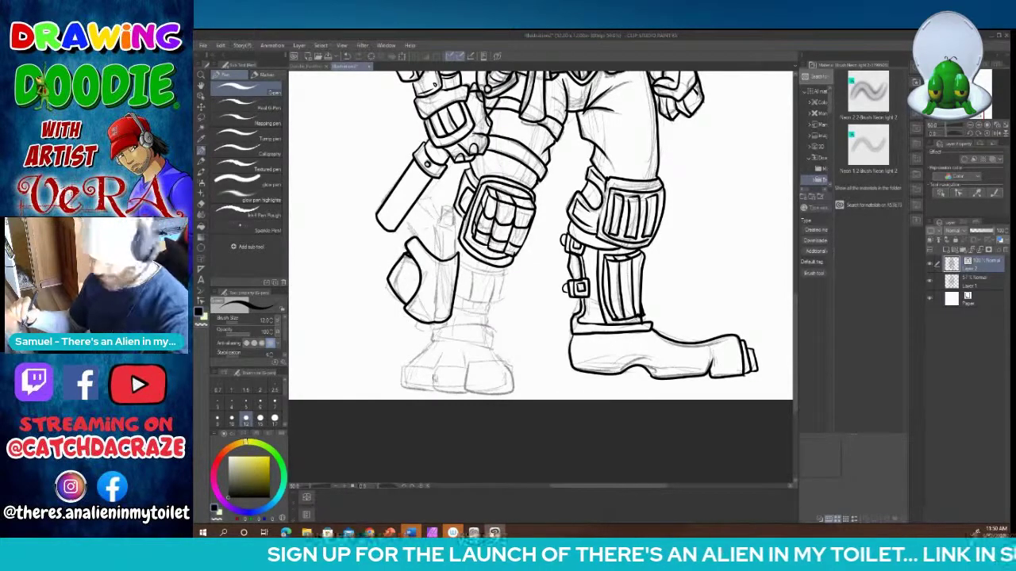
key(ctrl+z)
mouse_move(389, 286)
mouse_down()
mouse_move(399, 301)
mouse_move(406, 256)
mouse_move(419, 273)
mouse_move(414, 259)
mouse_move(401, 291)
mouse_move(415, 299)
mouse_move(411, 271)
mouse_up()
mouse_move(407, 289)
mouse_down()
mouse_move(422, 264)
mouse_move(406, 221)
mouse_move(437, 206)
mouse_move(419, 217)
mouse_move(430, 222)
mouse_up()
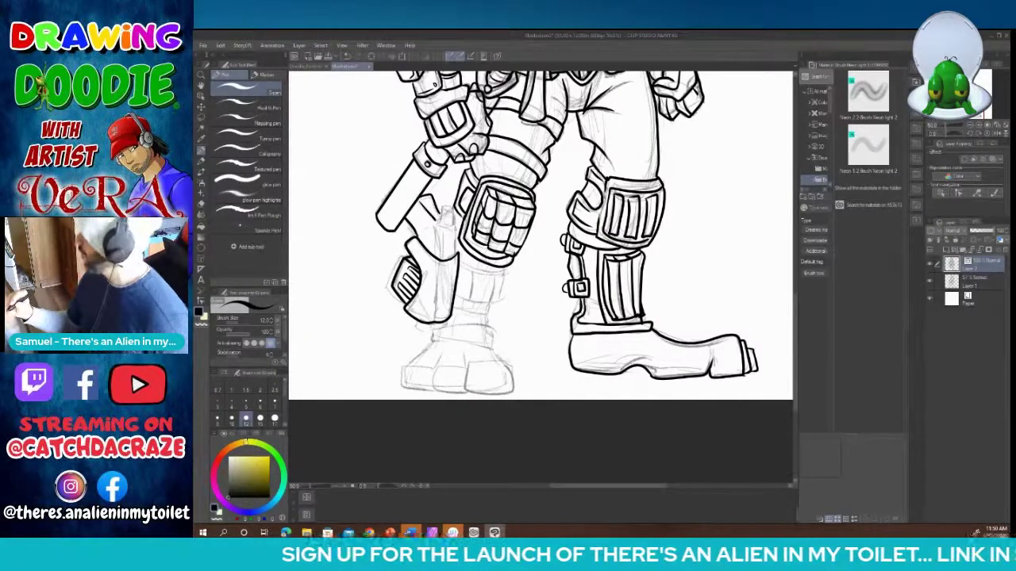
Step: Ink the pistol parts rising from the holster, with the small capped cylinder and cross-hatching on the grip
mouse_move(456, 224)
mouse_down()
mouse_move(458, 254)
mouse_move(438, 223)
mouse_up()
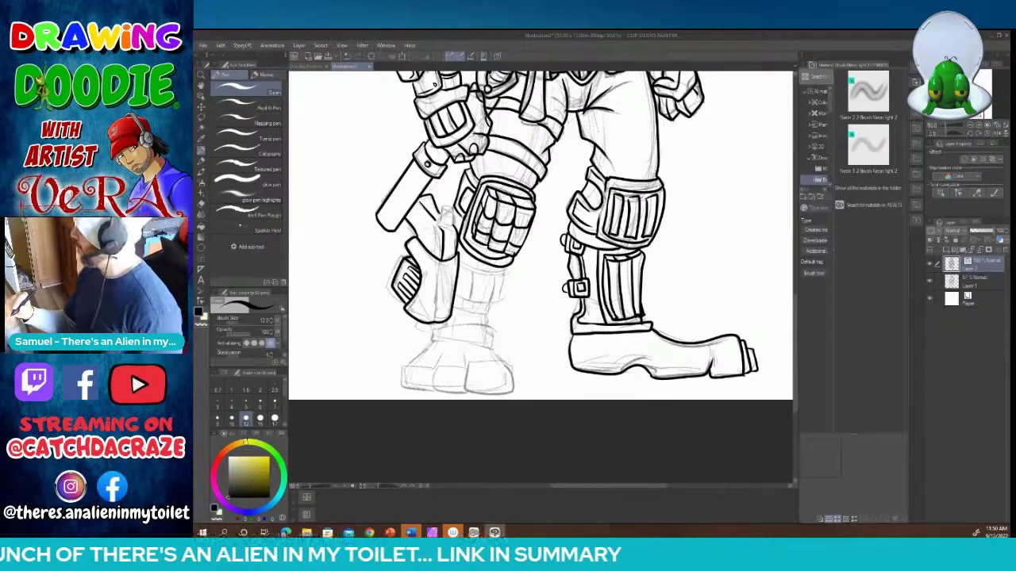
mouse_move(434, 220)
mouse_down()
mouse_move(422, 245)
mouse_move(454, 224)
mouse_move(451, 207)
mouse_move(433, 224)
mouse_up()
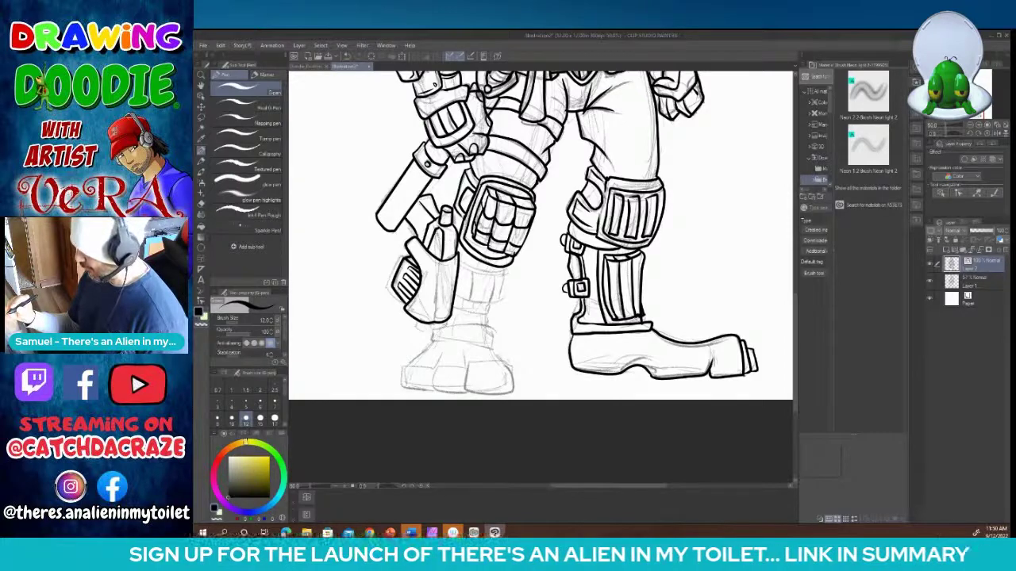
drag(443, 229, 432, 257)
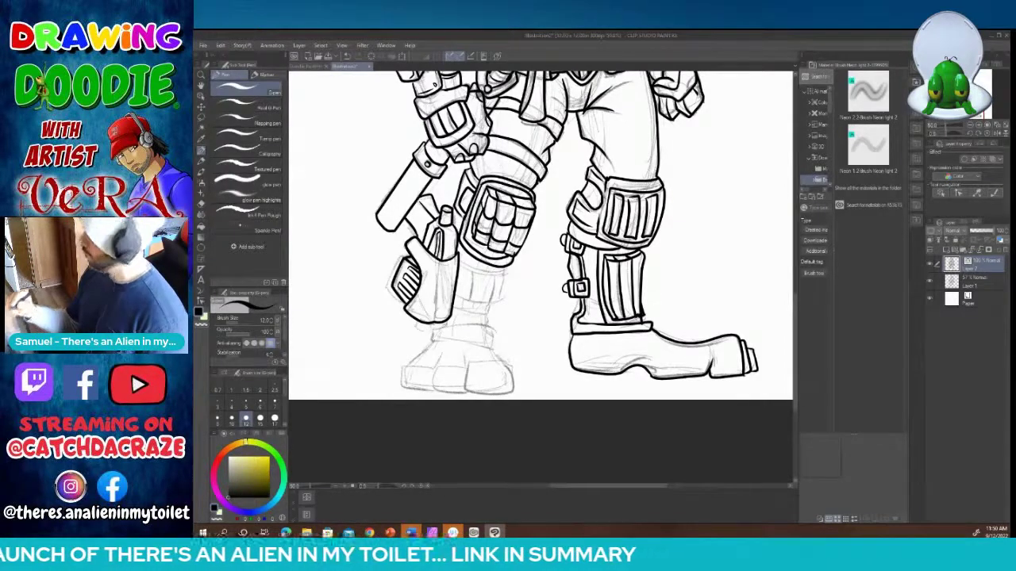
mouse_move(420, 206)
mouse_down()
mouse_move(431, 222)
mouse_move(412, 222)
mouse_up()
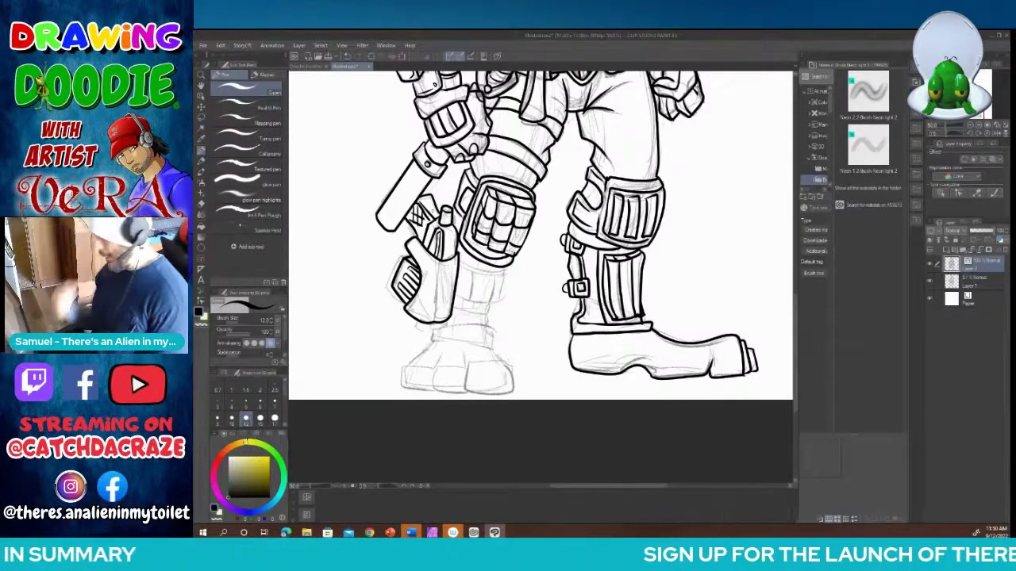
Step: Ink the shin guard beneath the segmented knee pad with its bands and lengthwise lines, and the ankle cuff below
mouse_move(459, 263)
mouse_down()
mouse_move(507, 271)
mouse_move(463, 270)
mouse_move(493, 303)
mouse_move(453, 302)
mouse_move(477, 314)
mouse_move(452, 311)
mouse_move(485, 316)
mouse_move(453, 311)
mouse_move(494, 336)
mouse_move(495, 354)
mouse_move(427, 347)
mouse_move(427, 330)
mouse_move(441, 327)
mouse_move(429, 329)
mouse_up()
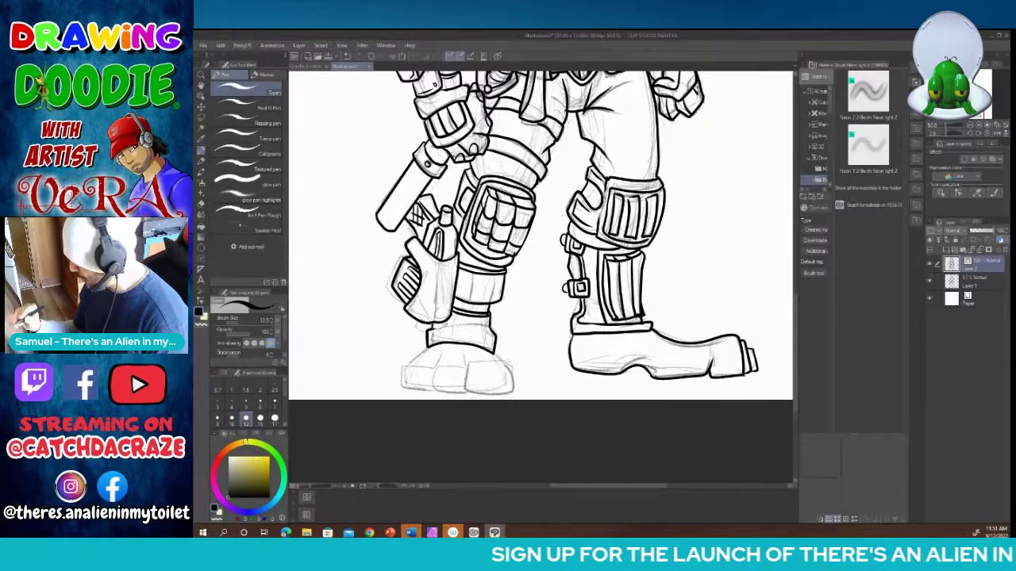
drag(432, 327, 495, 328)
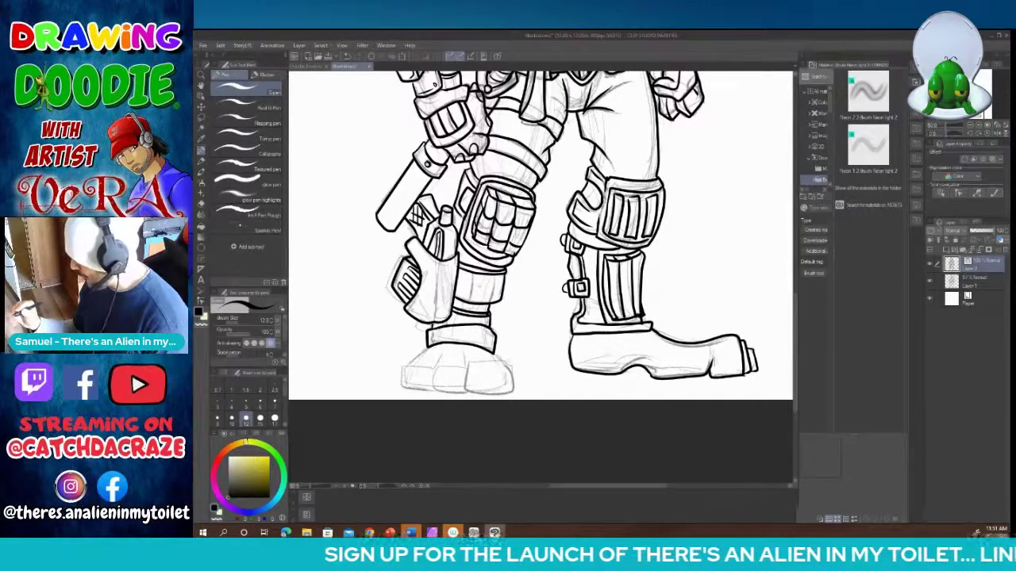
mouse_move(474, 271)
mouse_down()
mouse_move(469, 303)
mouse_move(491, 304)
mouse_up()
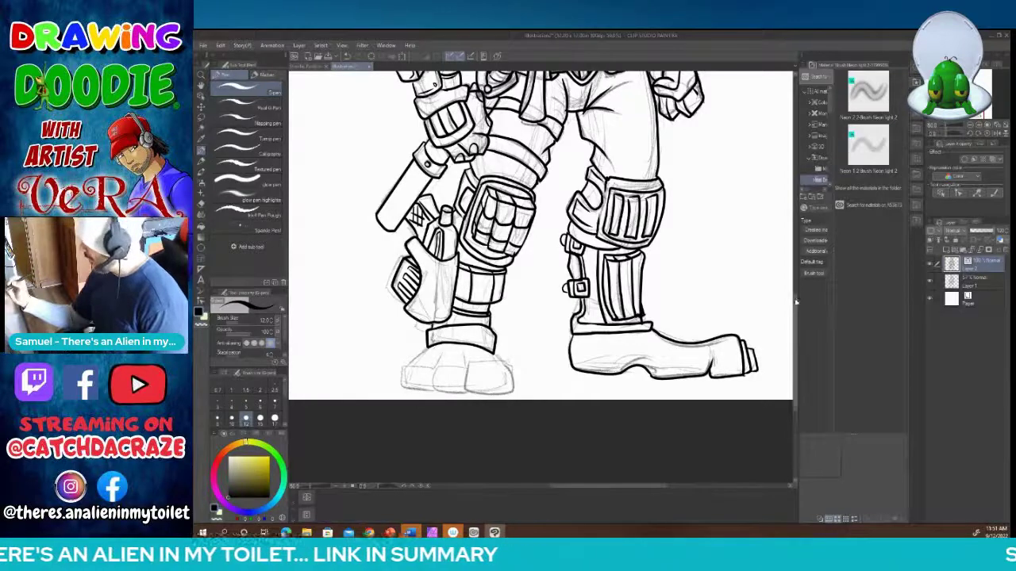
Step: Ink the front-facing foot below the ankle cuff with its three rounded toe sections
drag(796, 301, 796, 320)
mouse_move(432, 292)
mouse_down()
mouse_move(404, 314)
mouse_move(399, 337)
mouse_move(512, 343)
mouse_move(516, 317)
mouse_move(492, 303)
mouse_move(464, 328)
mouse_move(402, 313)
mouse_move(464, 296)
mouse_move(443, 299)
mouse_move(447, 290)
mouse_up()
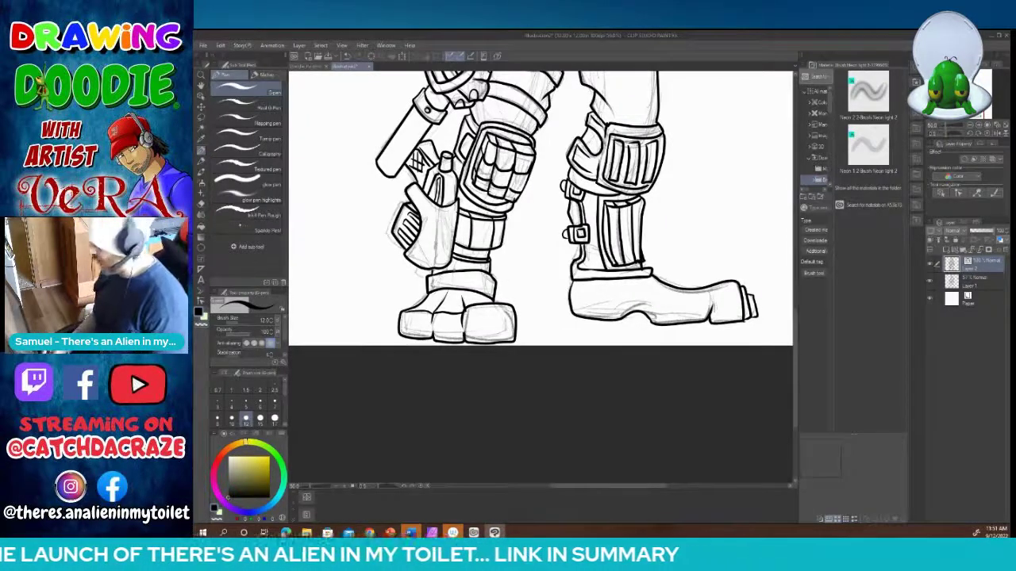
mouse_move(430, 283)
mouse_down()
mouse_move(489, 288)
mouse_move(484, 276)
mouse_move(429, 280)
mouse_up()
Step: Hide the rough sketch on Layer 1 and add a new layer folder
drag(795, 327, 796, 301)
scroll(794, 300, up, 6)
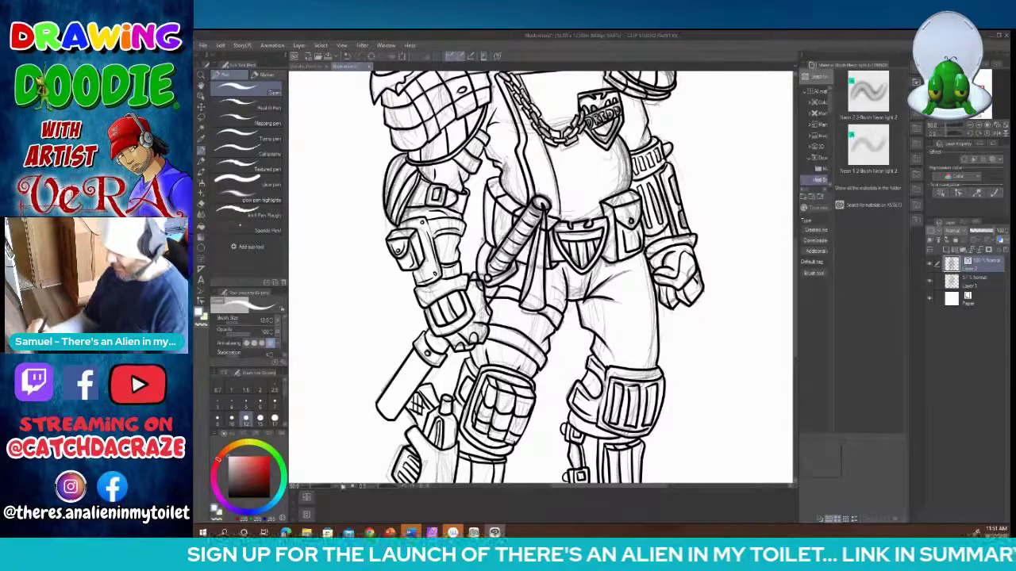
click(337, 490)
click(337, 491)
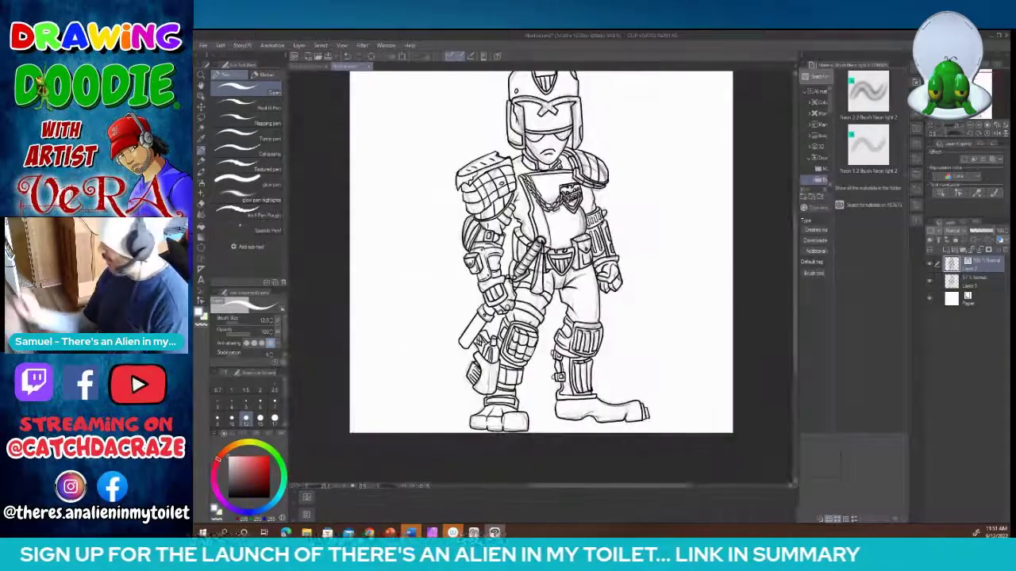
drag(796, 278, 806, 262)
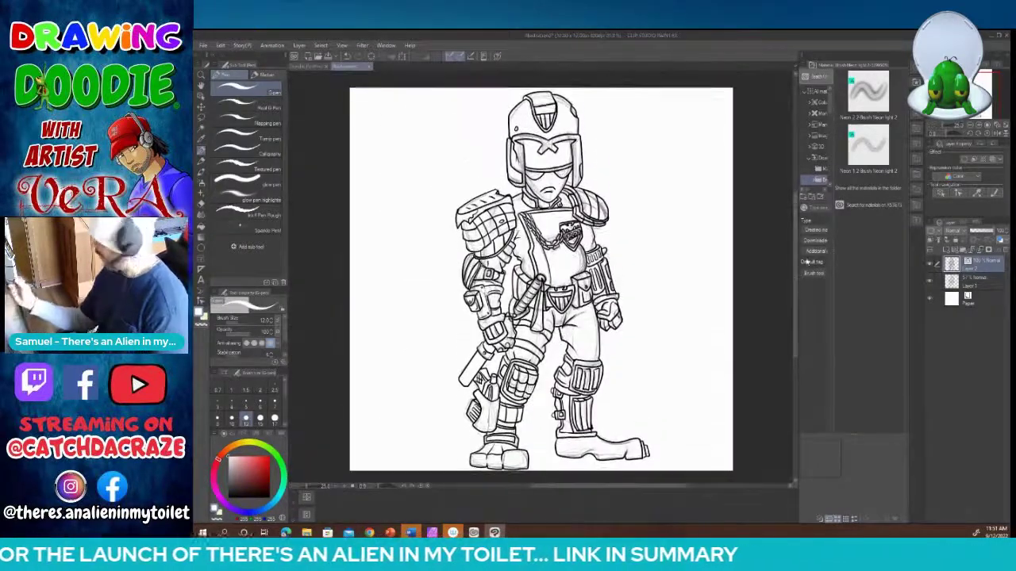
click(931, 281)
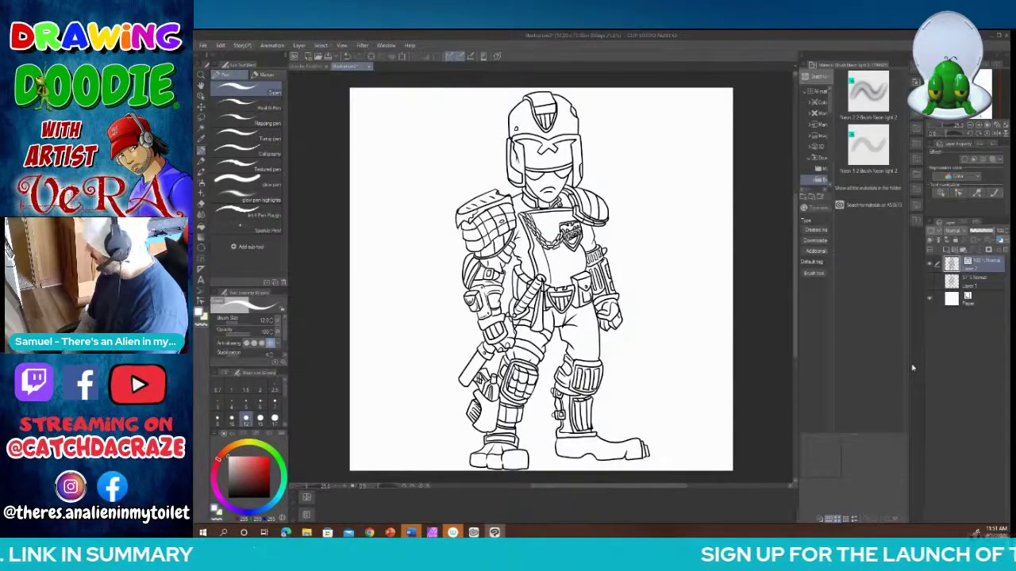
click(962, 250)
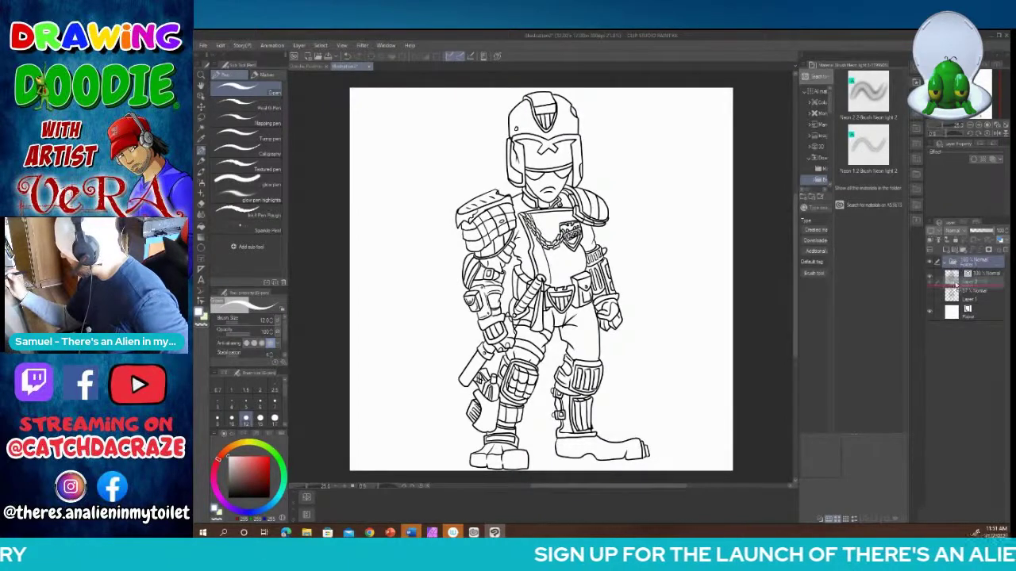
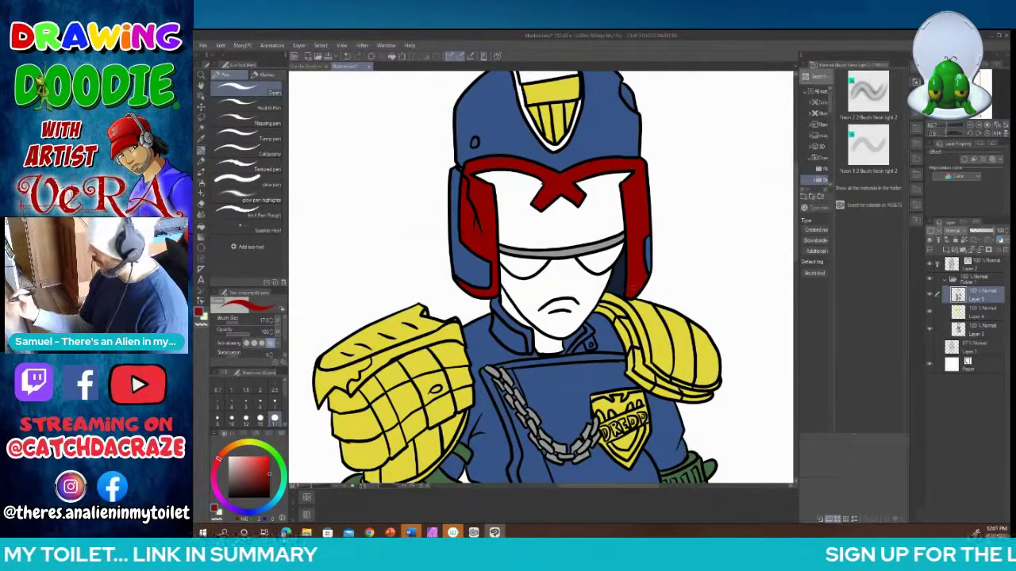
Step: Sample the helmet's blue and fill the white border around the helmet's shield badge with it on Layer 3
key(i)
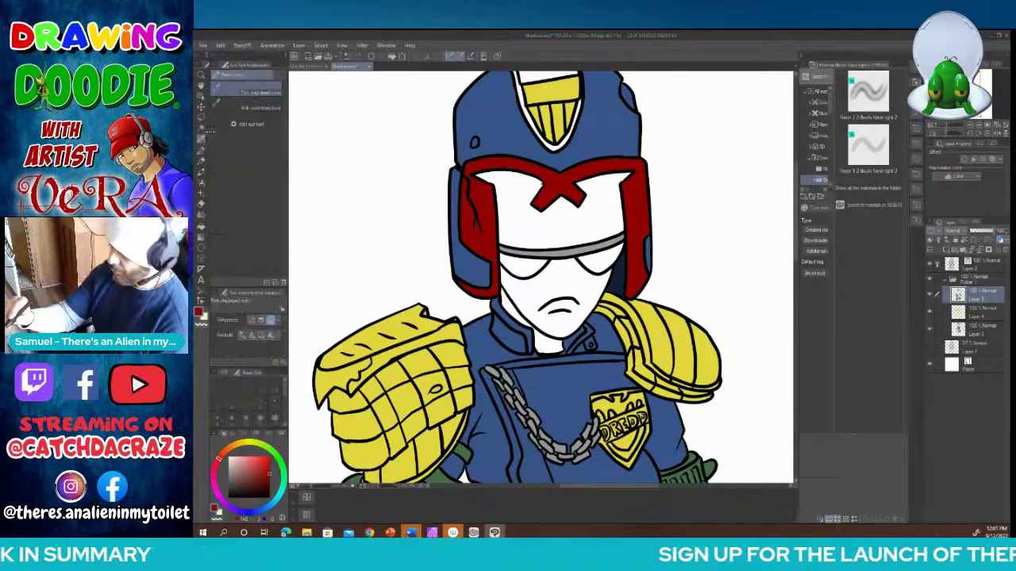
click(486, 121)
click(974, 332)
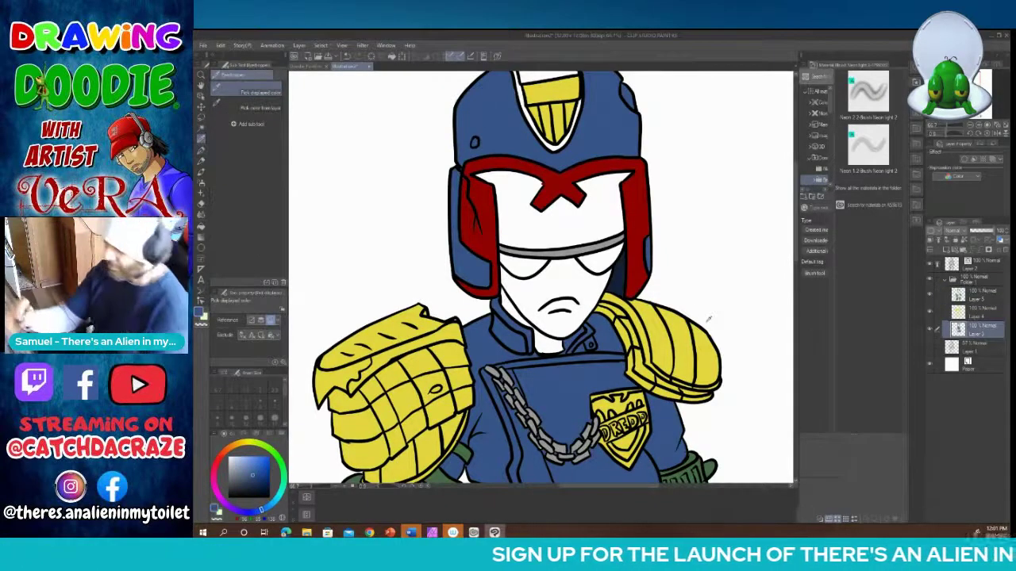
click(203, 215)
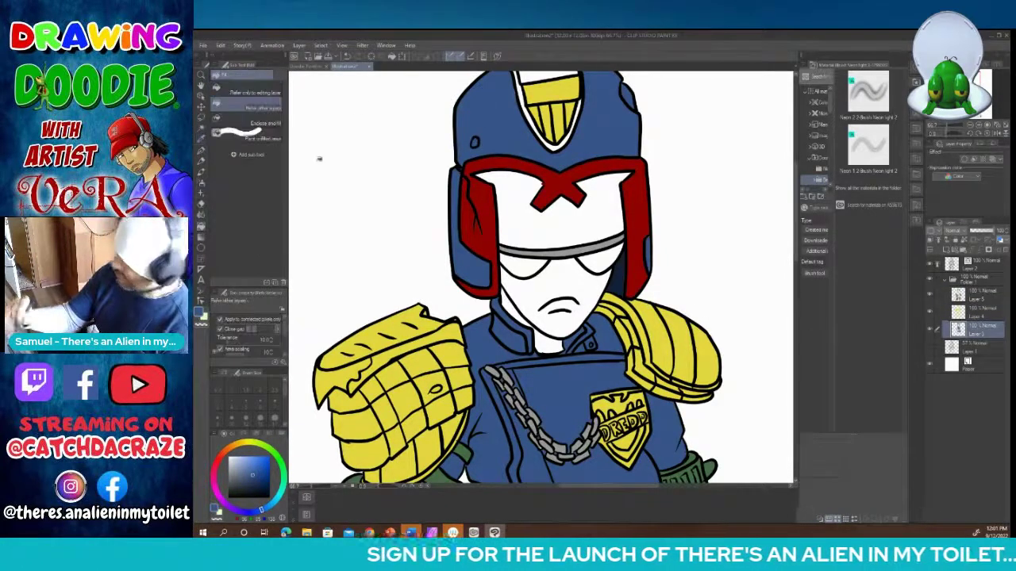
click(529, 81)
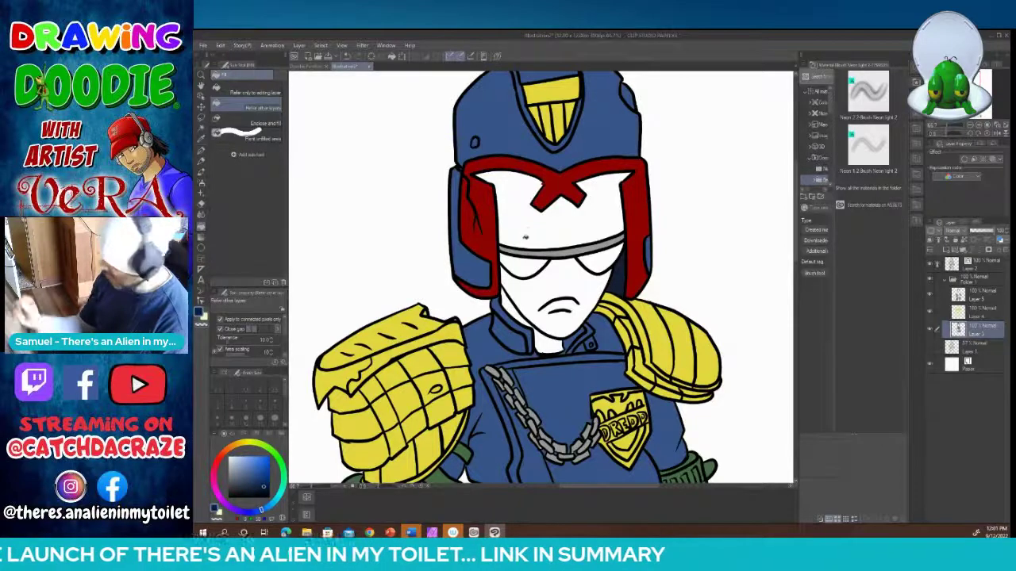
Step: Fill the helmet's visor with a darker navy blue, and switch back to the pen
click(524, 237)
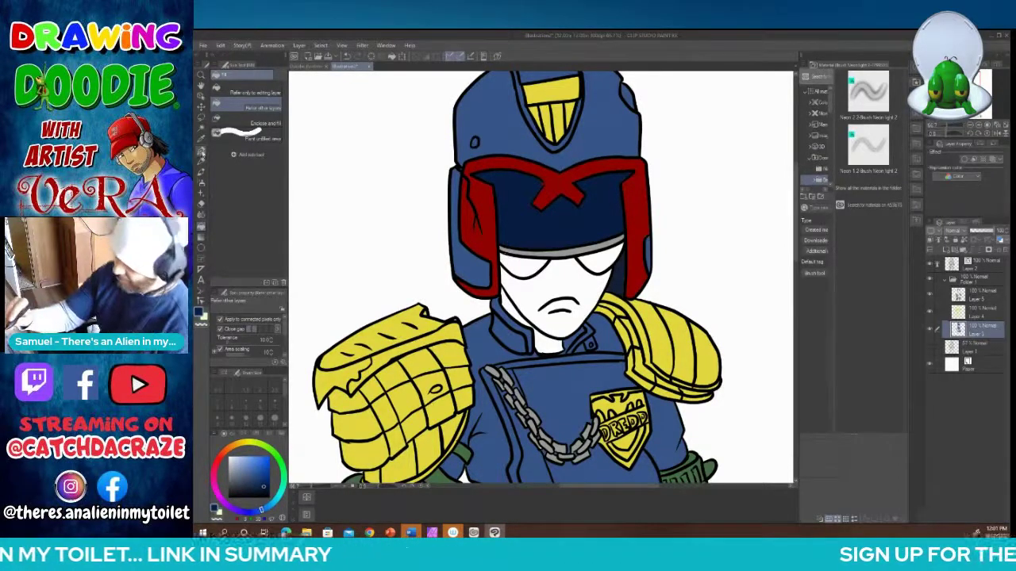
click(202, 156)
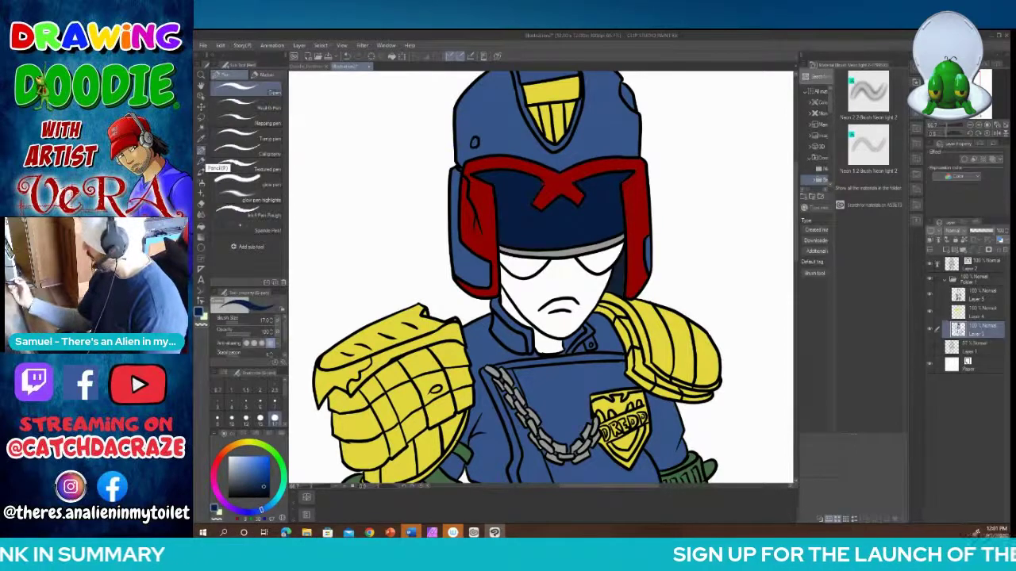
Step: Move Layer 3 to the top of the folder, and fill the belt shield's border with the armour's yellow on Layer 4
drag(956, 328, 949, 296)
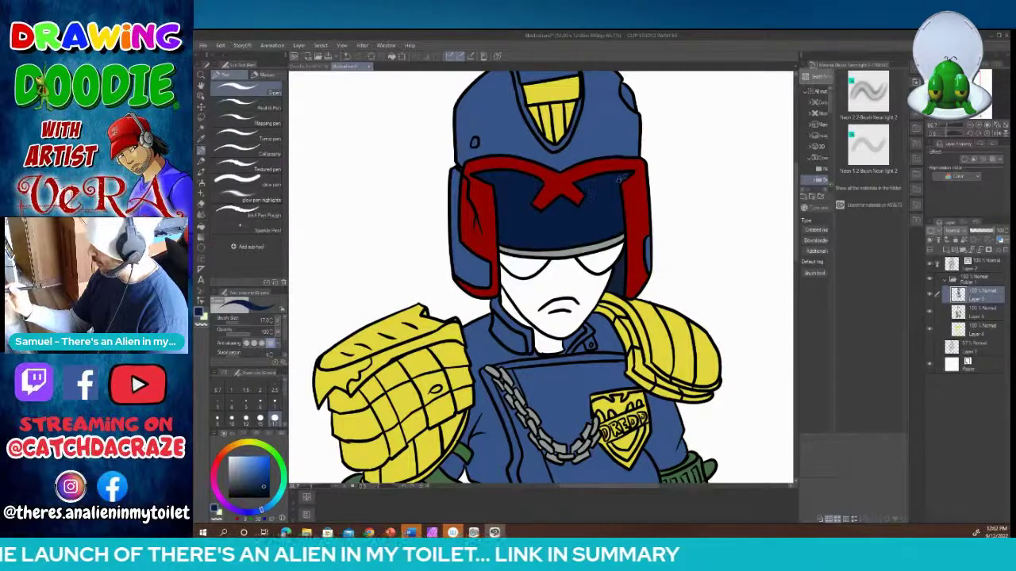
click(966, 313)
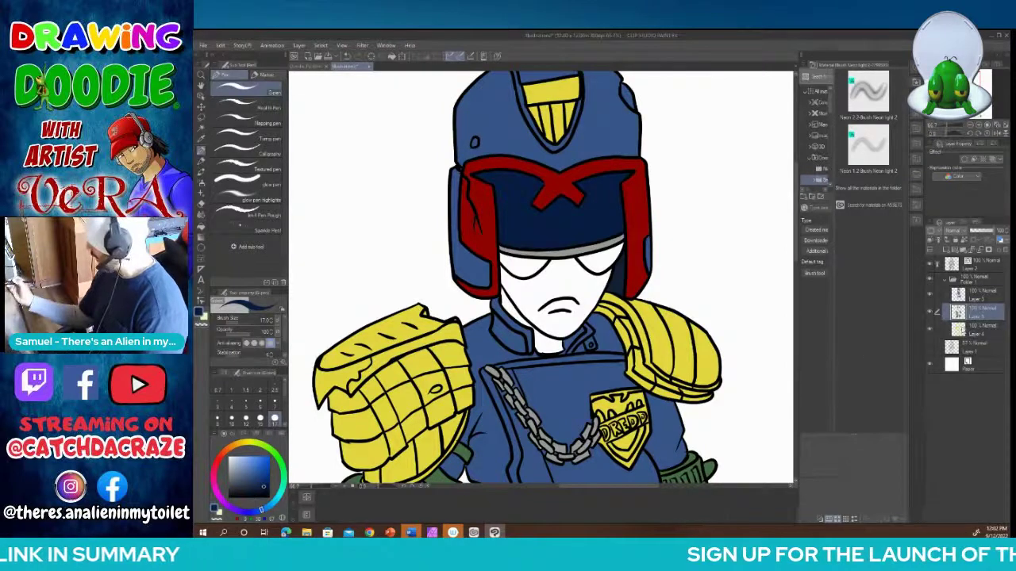
click(976, 328)
click(203, 140)
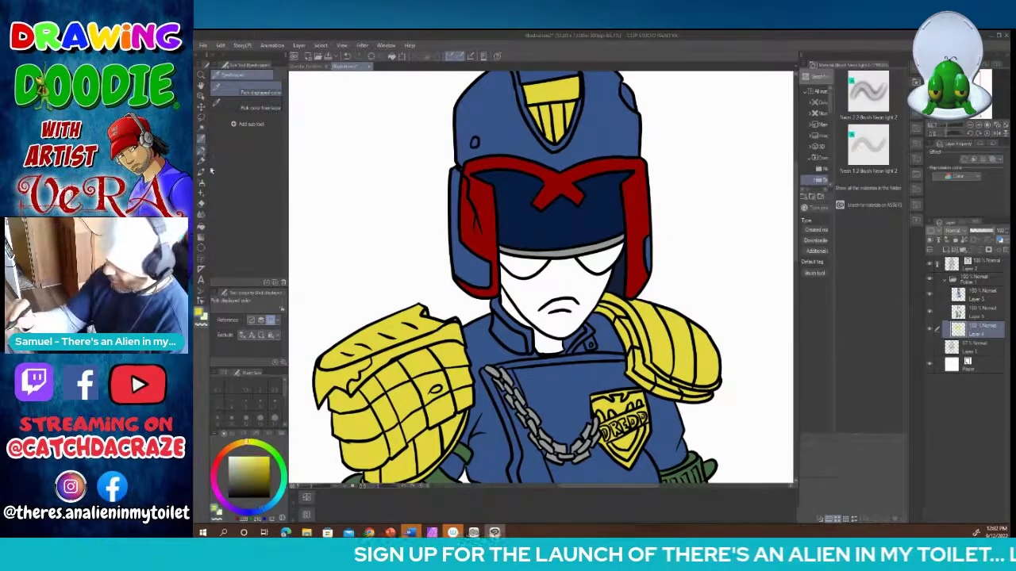
click(202, 154)
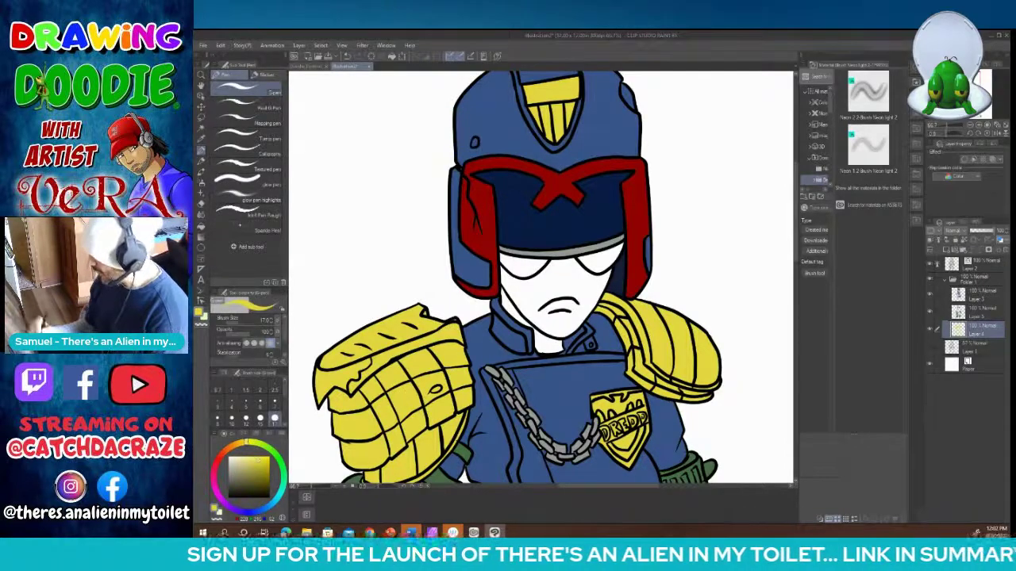
scroll(783, 345, down, 10)
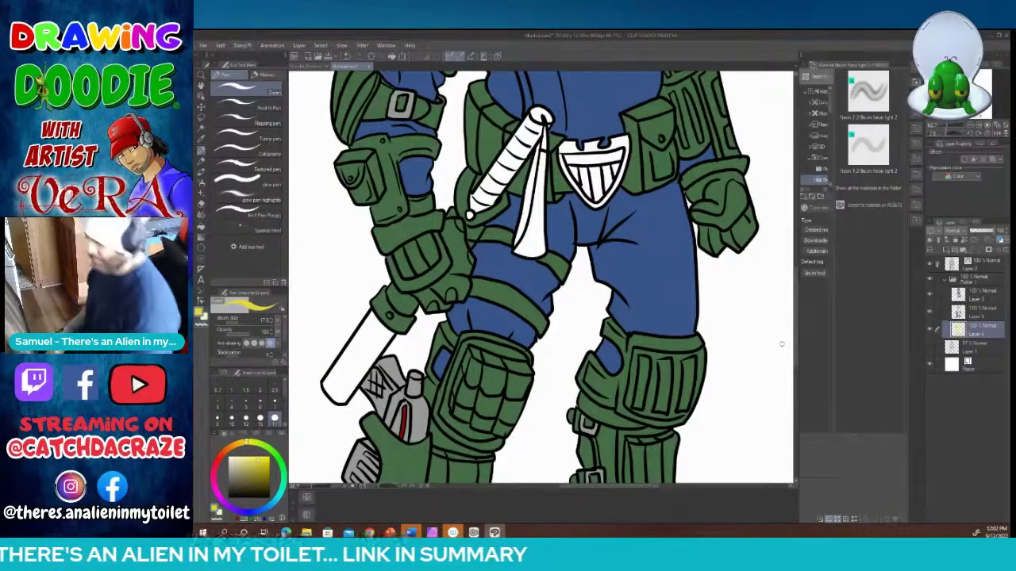
key(g)
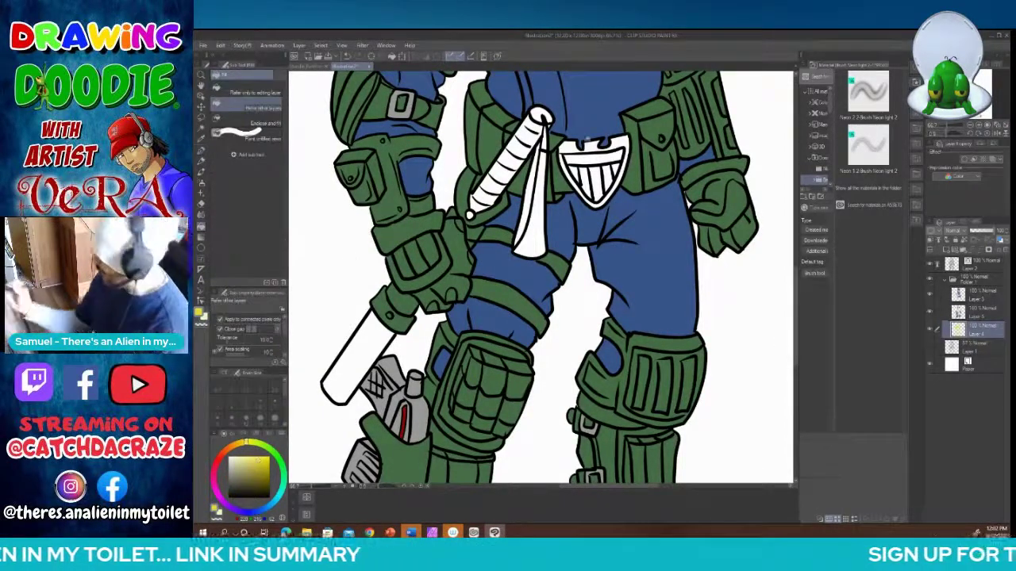
click(570, 147)
click(599, 146)
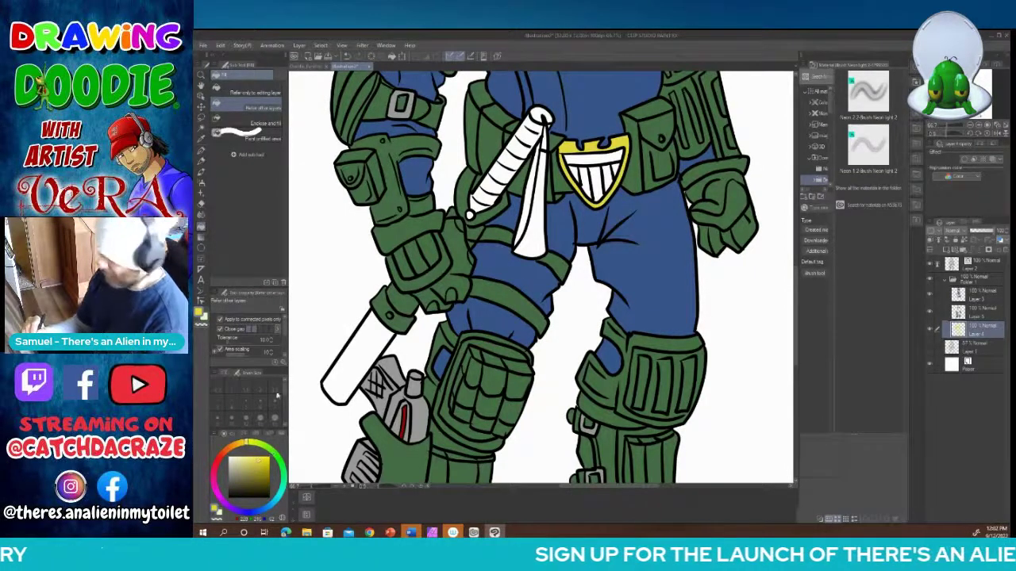
Step: Colour the belt shield's upper band bright blue and its vertical stripes alternately red and off-white on Layer 4
click(273, 502)
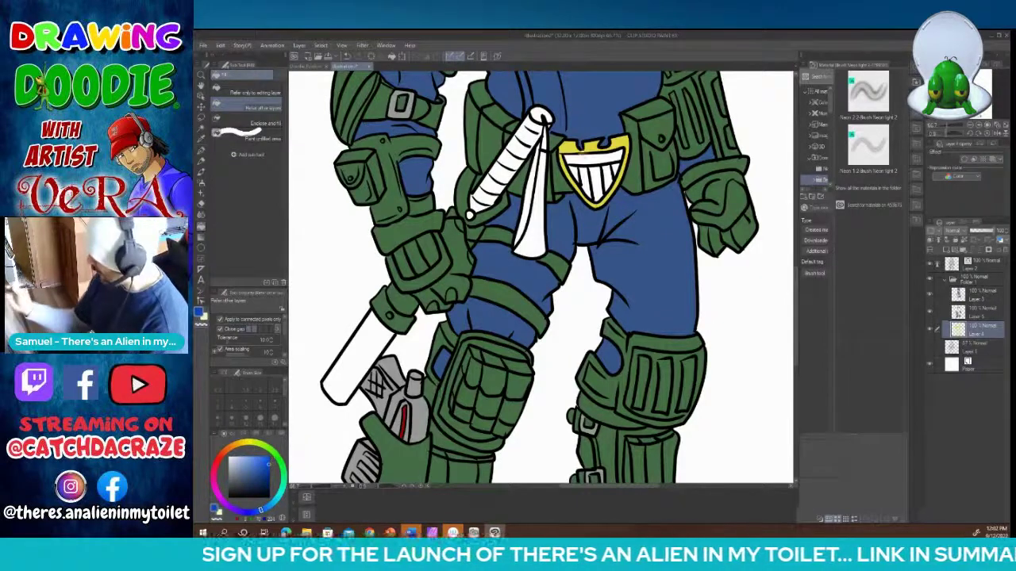
click(578, 153)
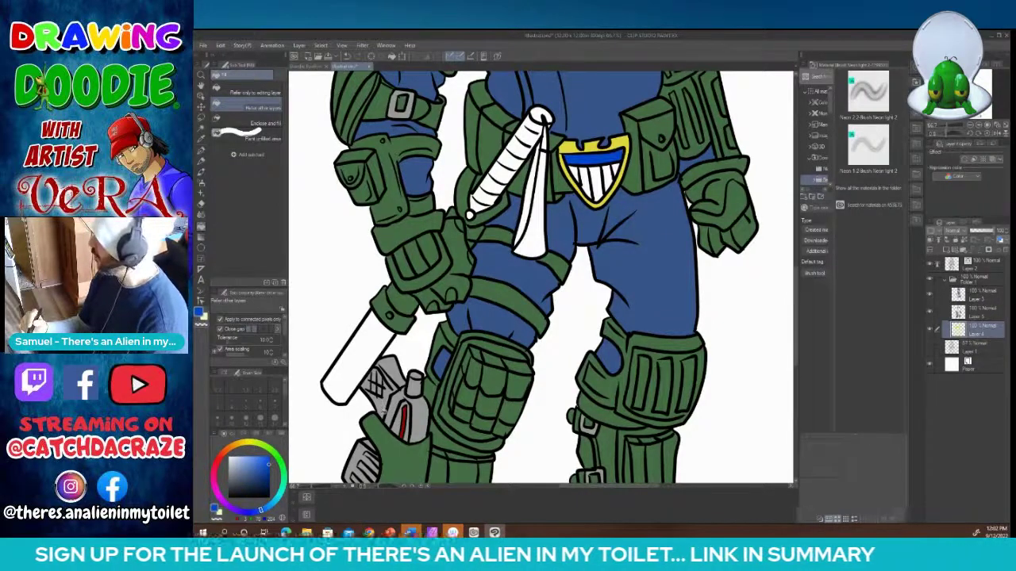
click(217, 460)
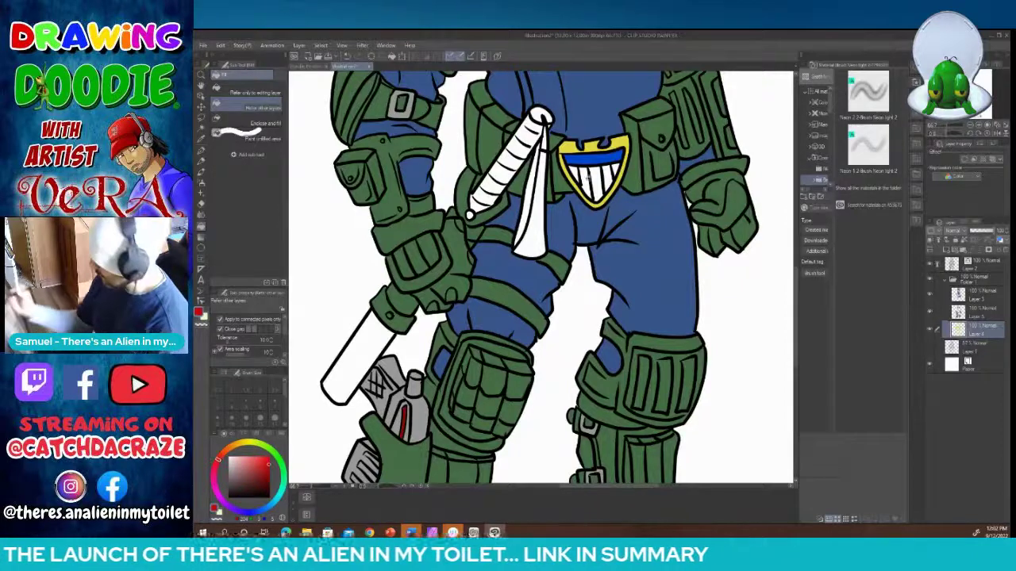
click(587, 176)
click(574, 170)
click(603, 173)
click(616, 168)
click(617, 168)
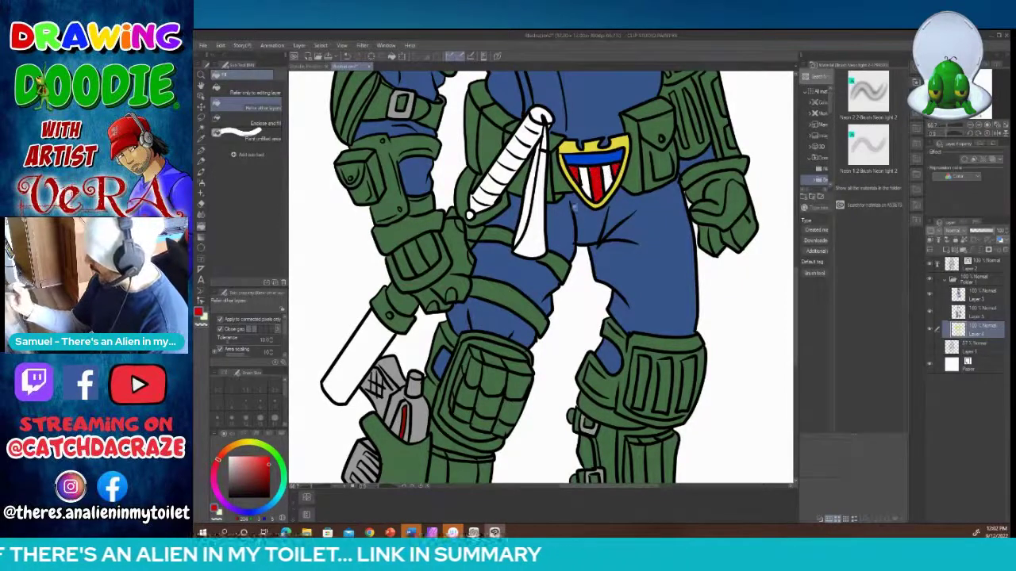
click(231, 462)
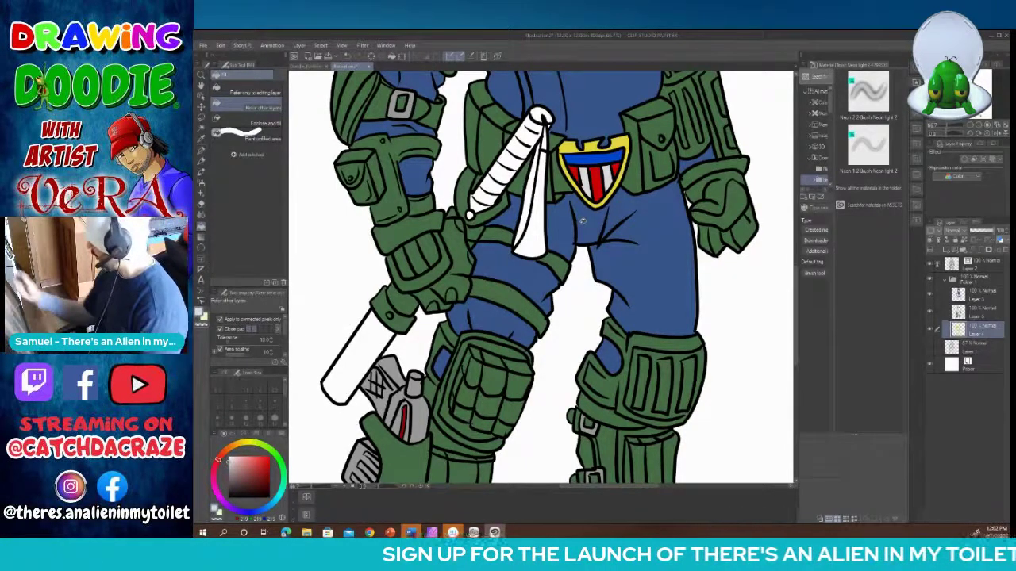
Step: Fill all segments of the baton's grip with near-black on the middle layer of the folder
click(965, 294)
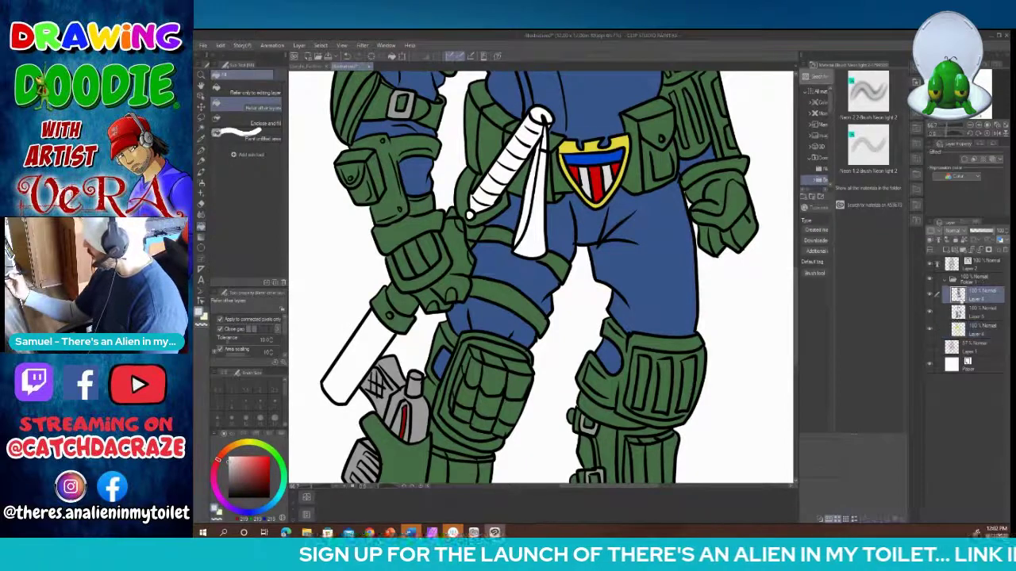
click(964, 312)
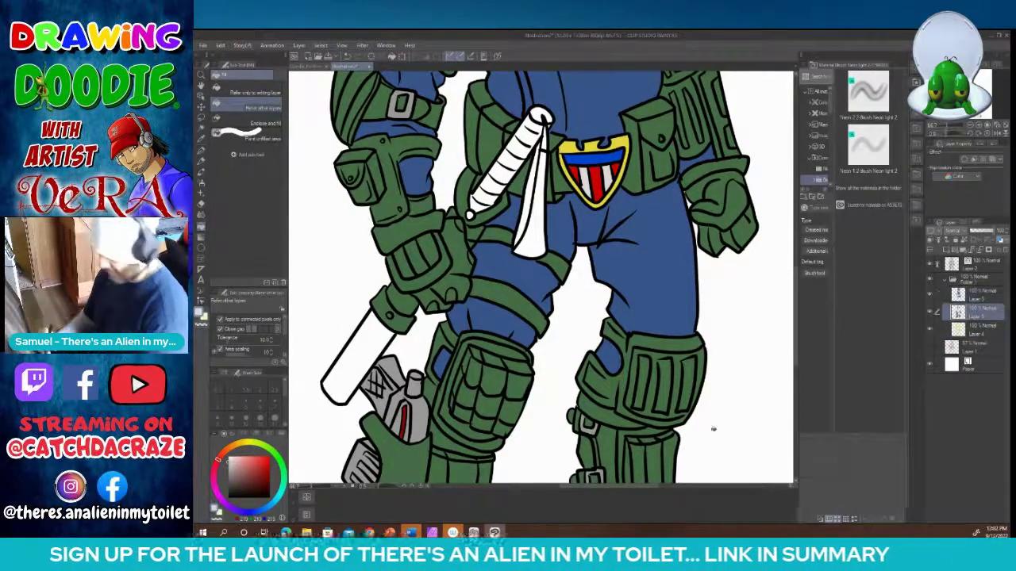
click(231, 489)
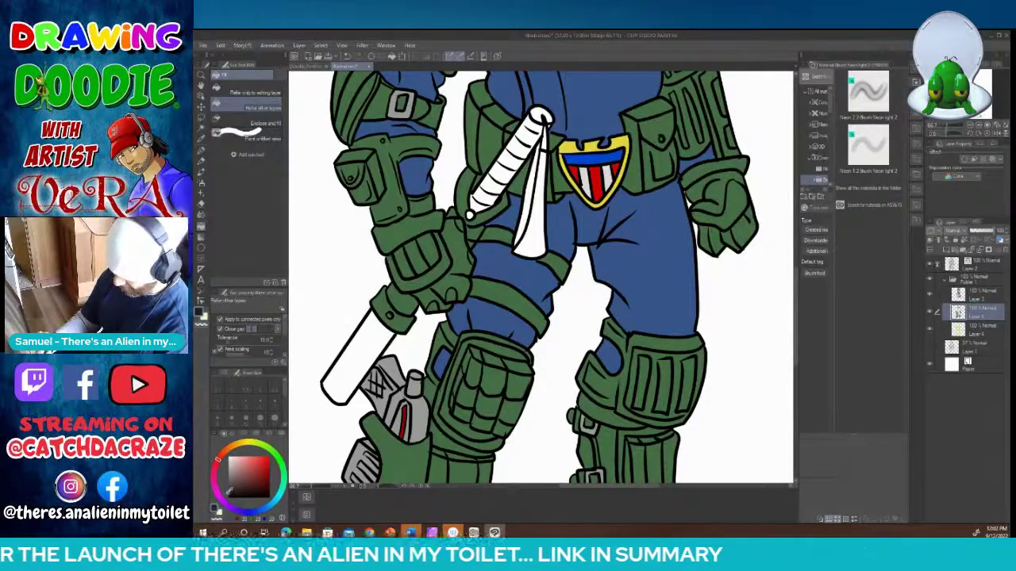
click(481, 205)
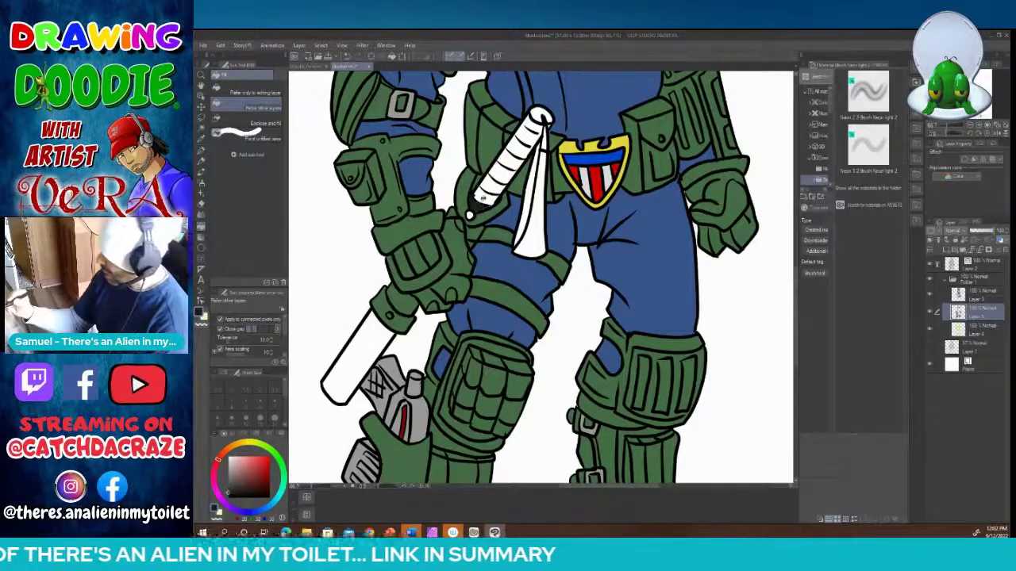
click(487, 196)
click(493, 186)
drag(492, 184, 547, 109)
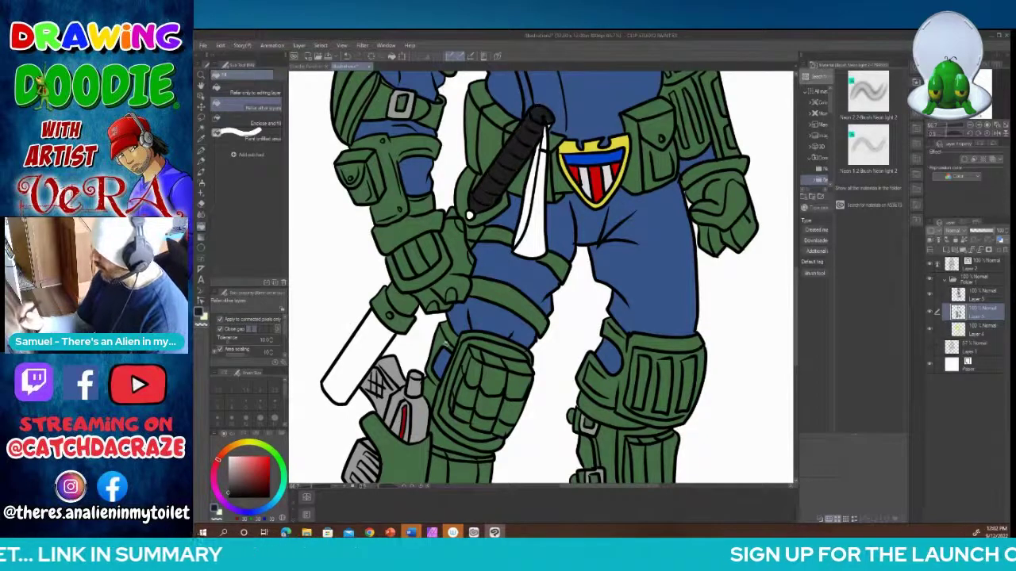
Step: Fill the baton's lower shaft below the fist and the small round tip of its grip with the same near-black
click(202, 161)
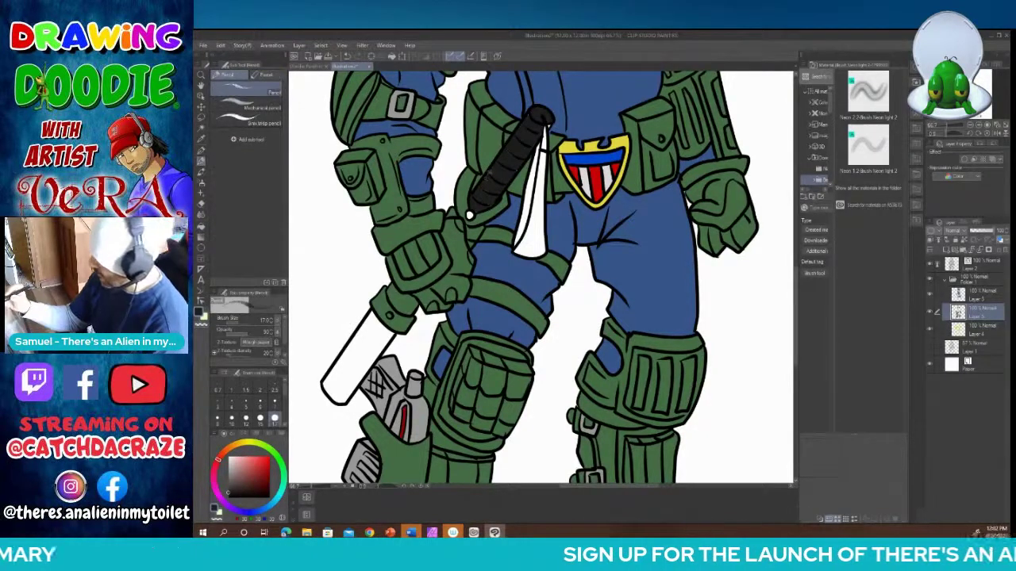
click(201, 150)
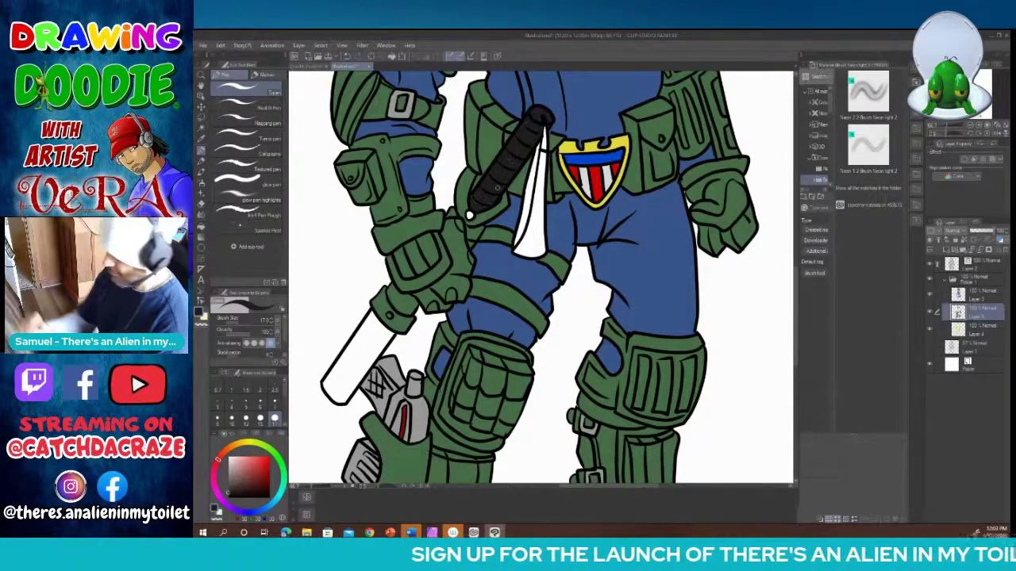
click(205, 231)
click(367, 362)
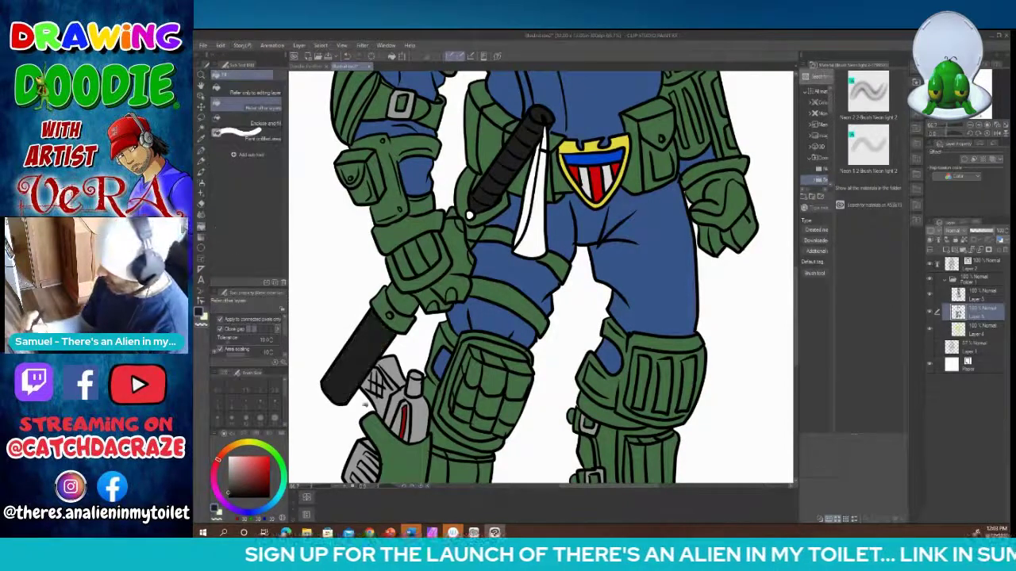
click(470, 213)
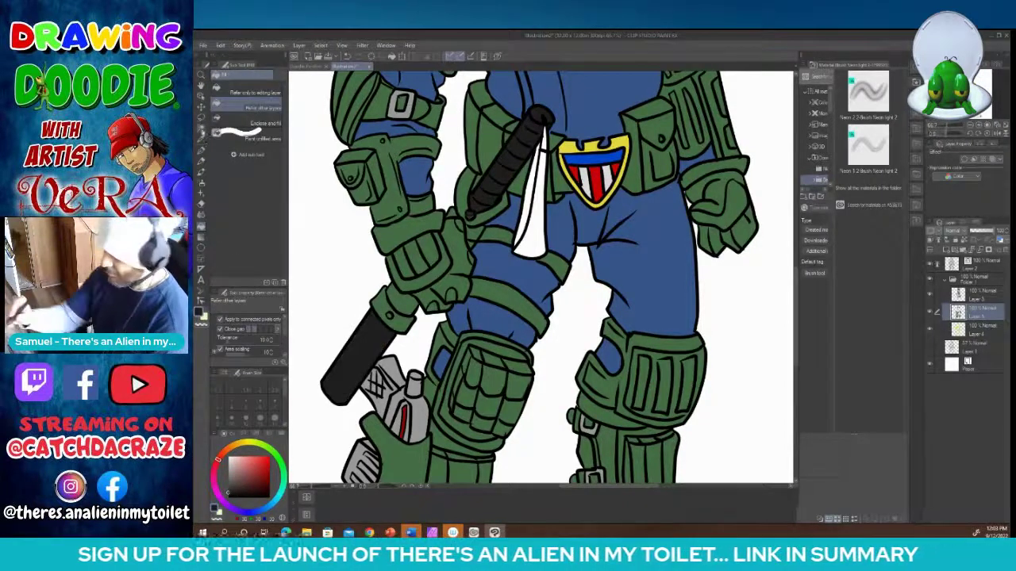
click(202, 148)
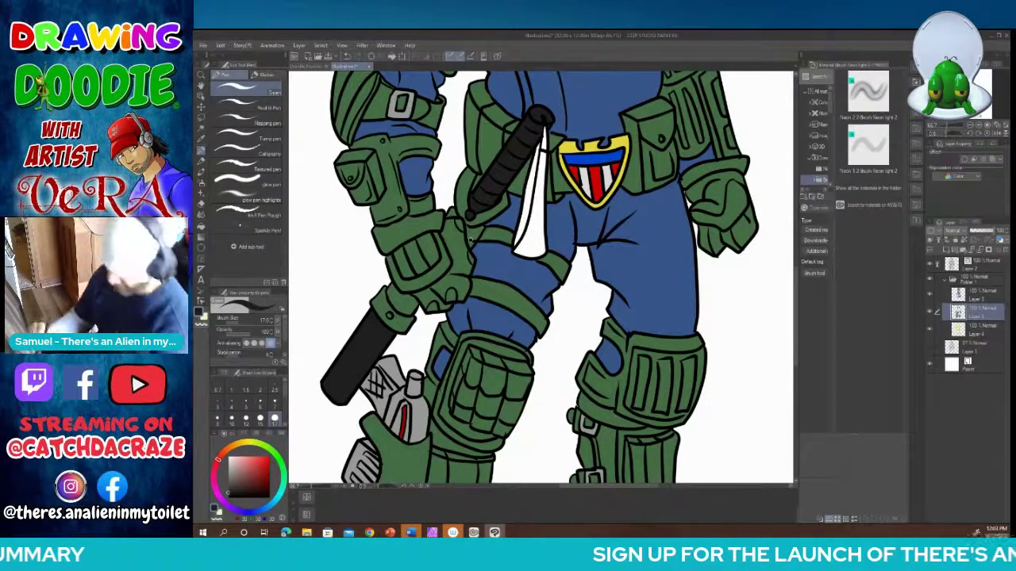
Step: Fill the front of the strap hanging from the baton with golden brown and its inner side with dark brown
click(240, 448)
click(261, 478)
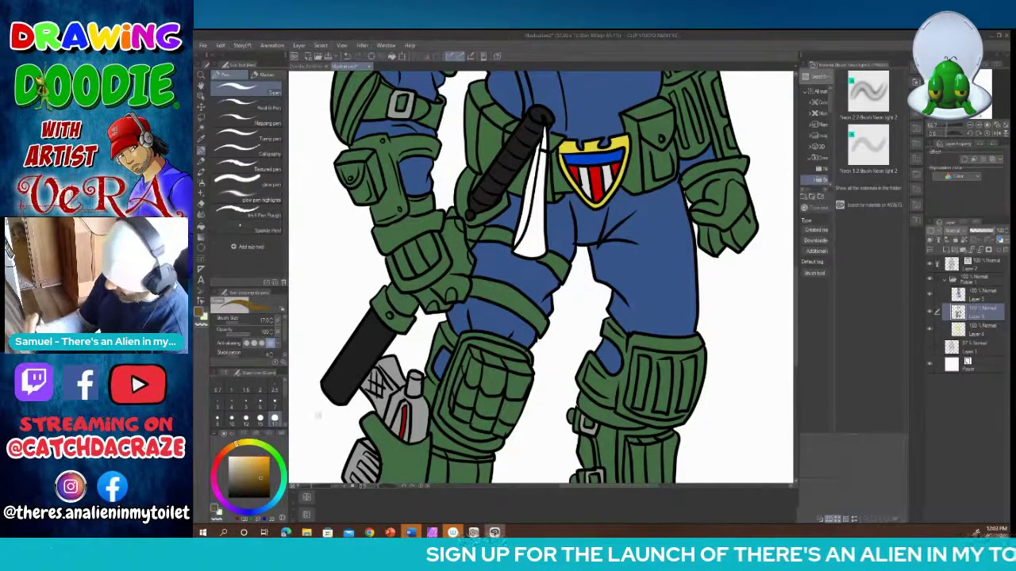
key(g)
click(527, 221)
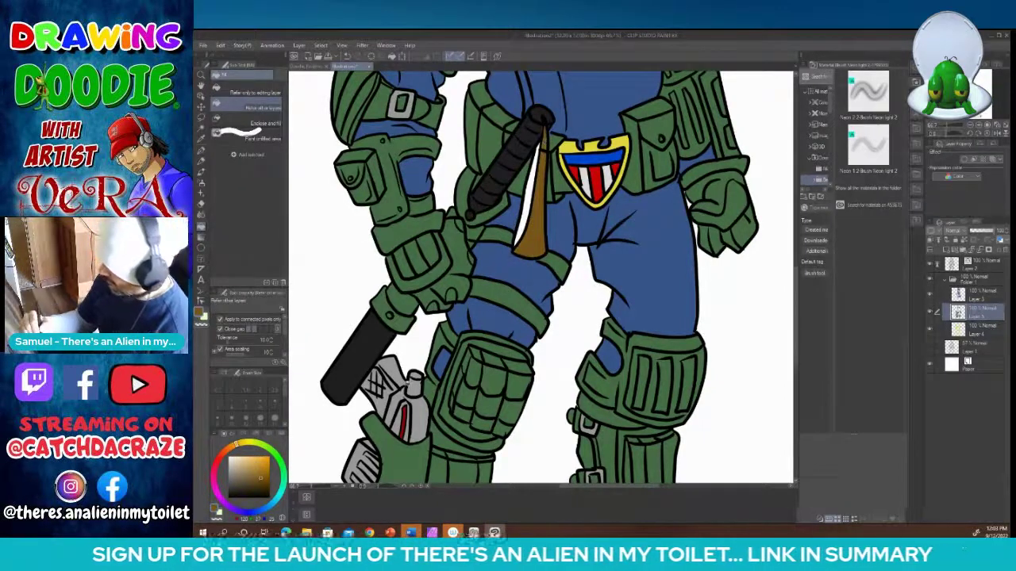
click(261, 487)
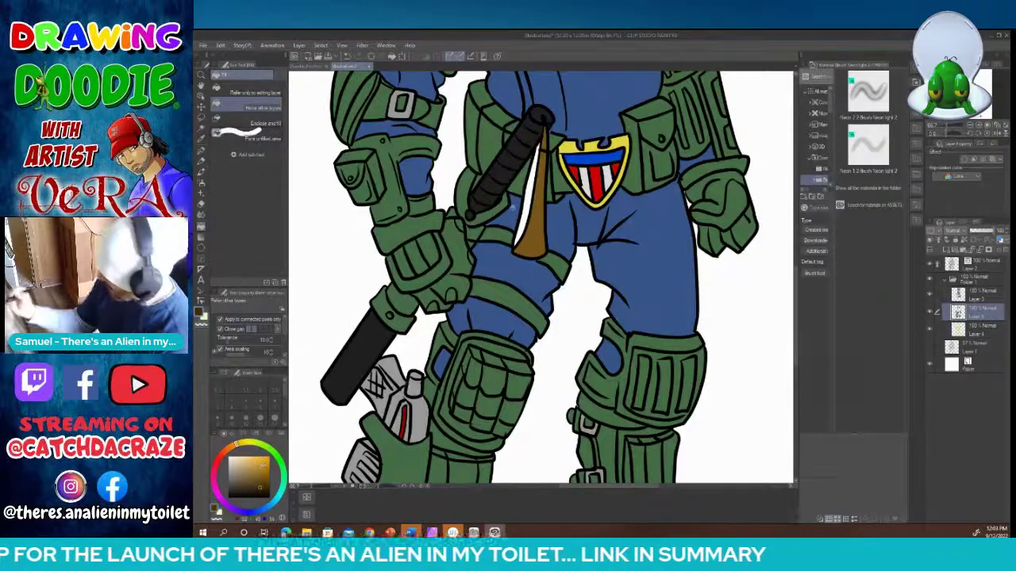
click(528, 215)
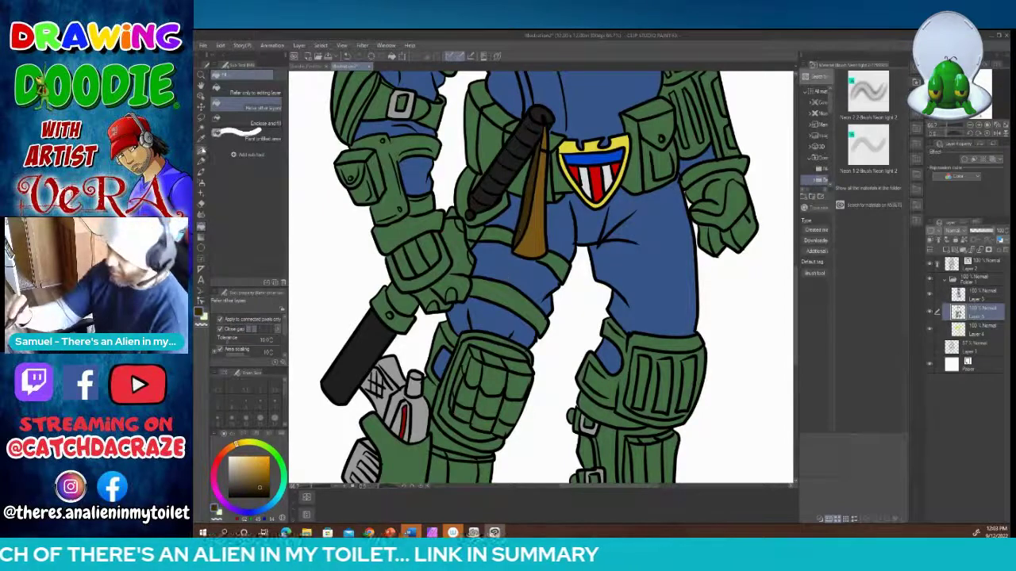
click(202, 151)
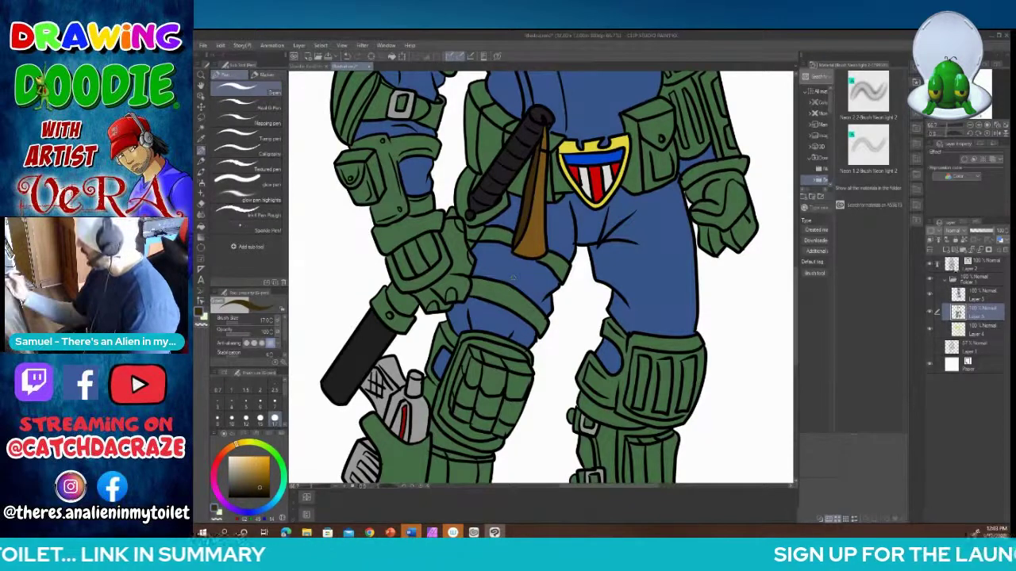
Step: Clean up the line art near the top of the hanging strap on Layer 2 with a small hard eraser
click(938, 268)
click(204, 184)
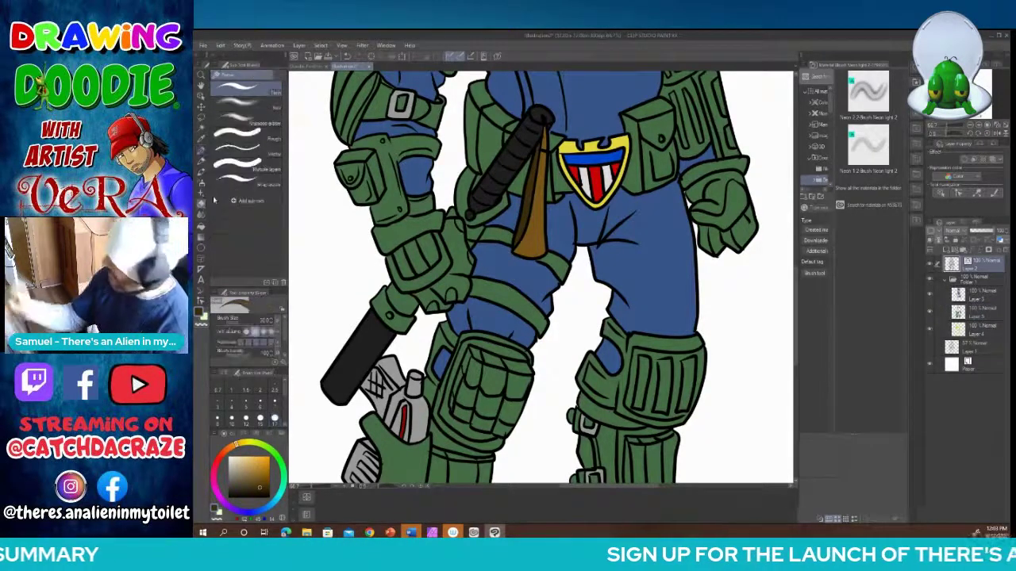
click(275, 389)
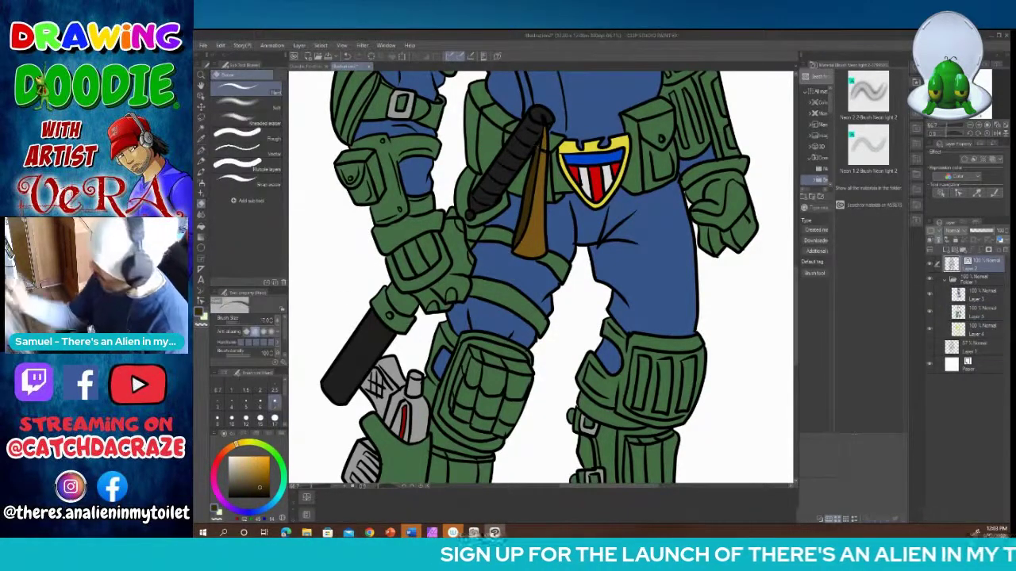
drag(545, 145, 542, 158)
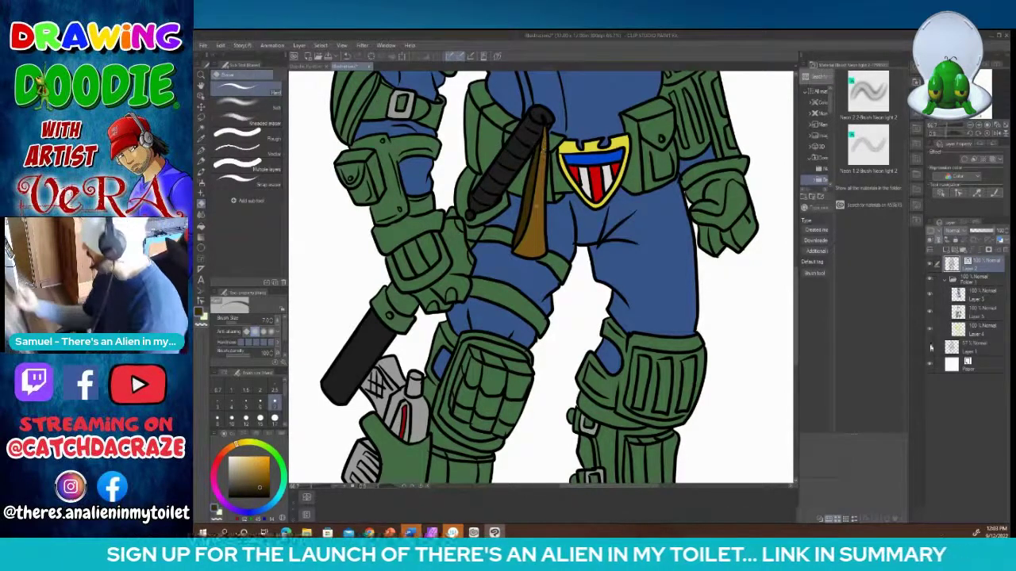
Step: Sample the hanging strap's brown and touch up the strap with the pen on Layer 3
click(968, 293)
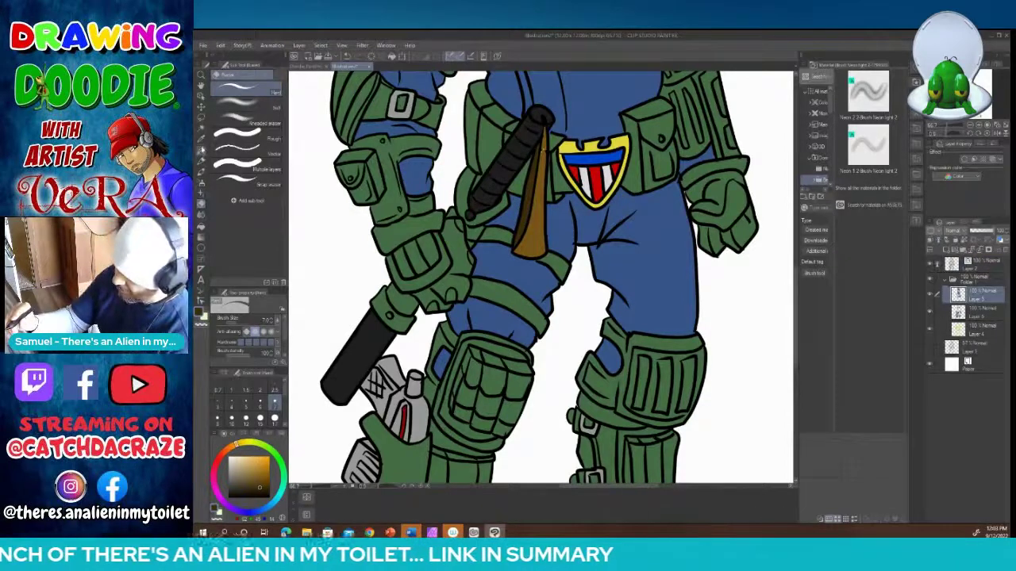
click(203, 148)
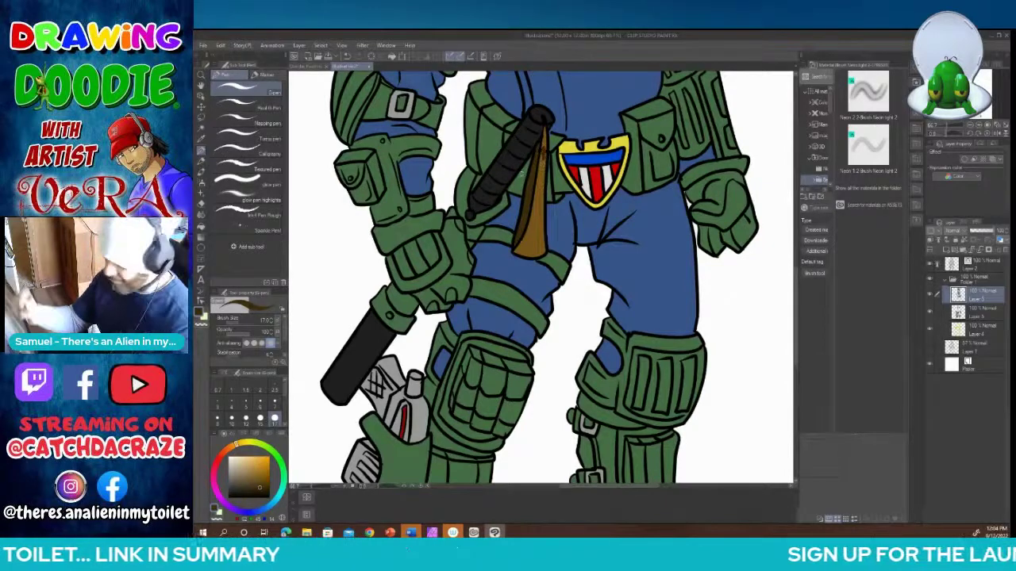
click(203, 140)
click(524, 223)
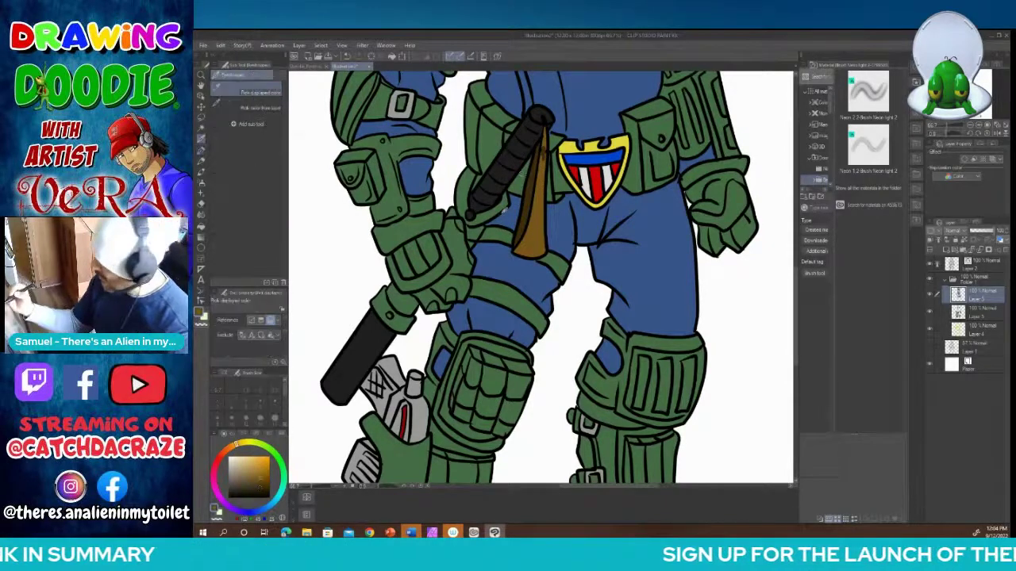
click(202, 151)
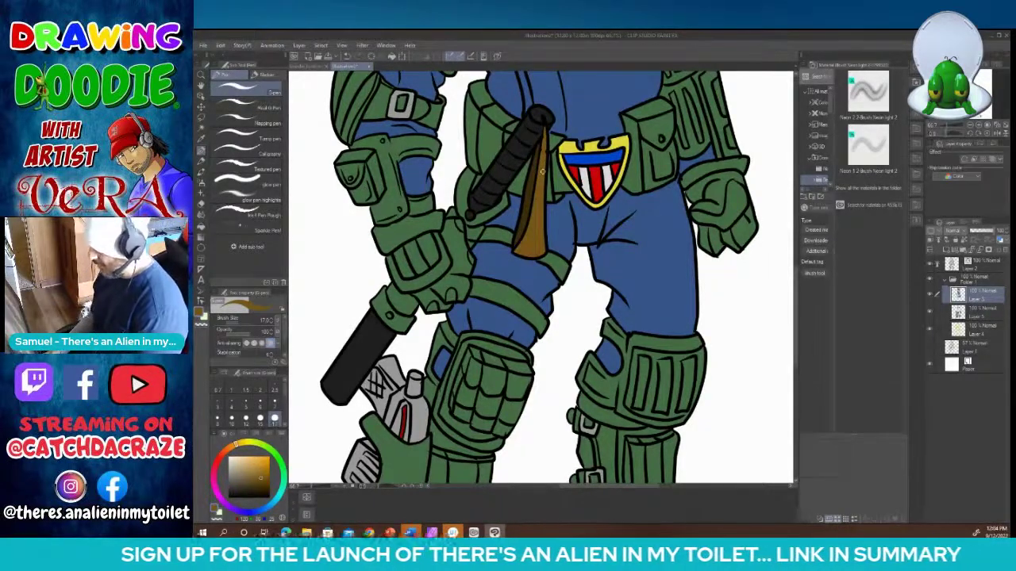
click(339, 486)
click(339, 486)
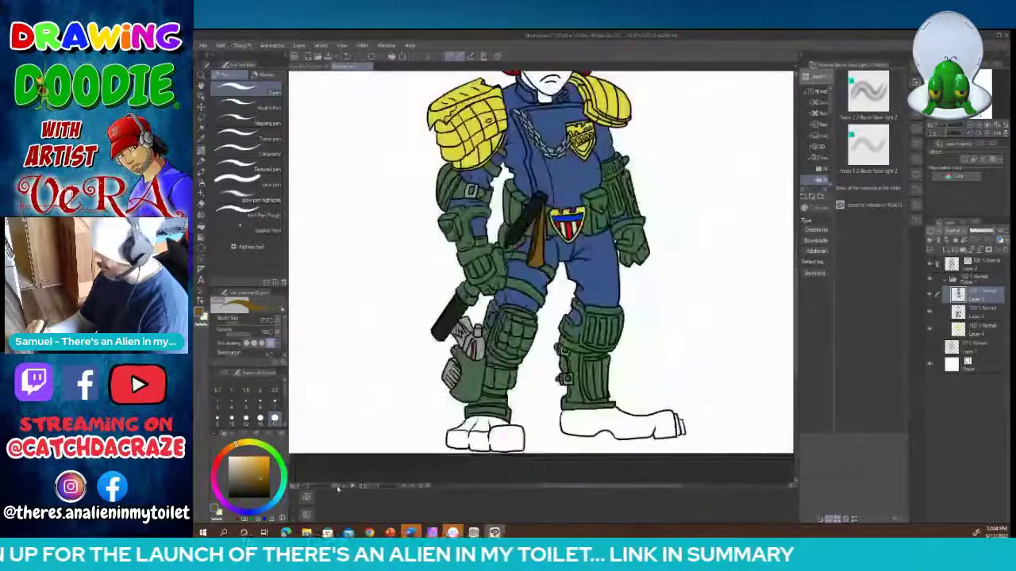
Step: Add a new layer above Layer 3 and fill the character's face and both bare feet with light green
click(339, 487)
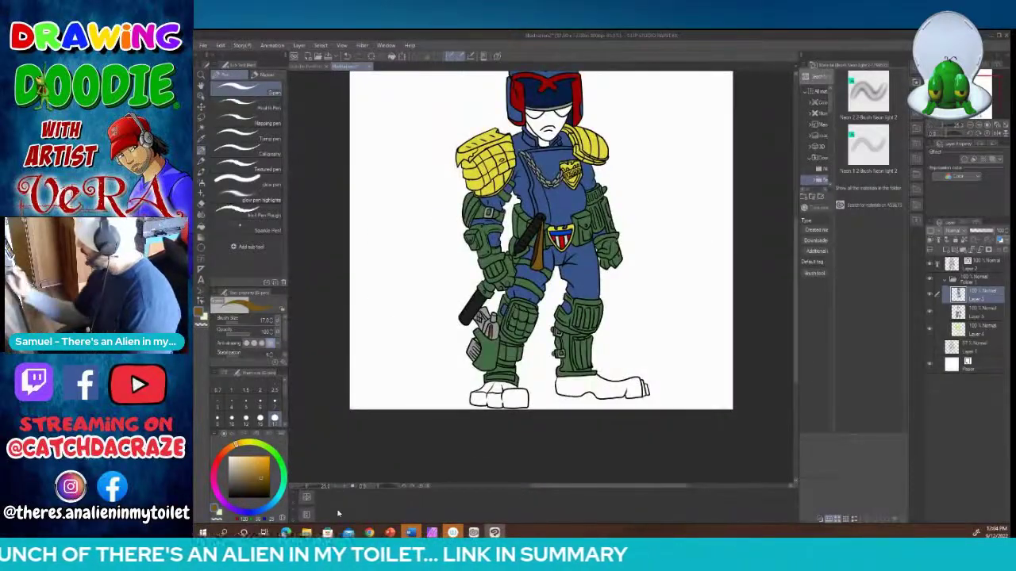
click(951, 251)
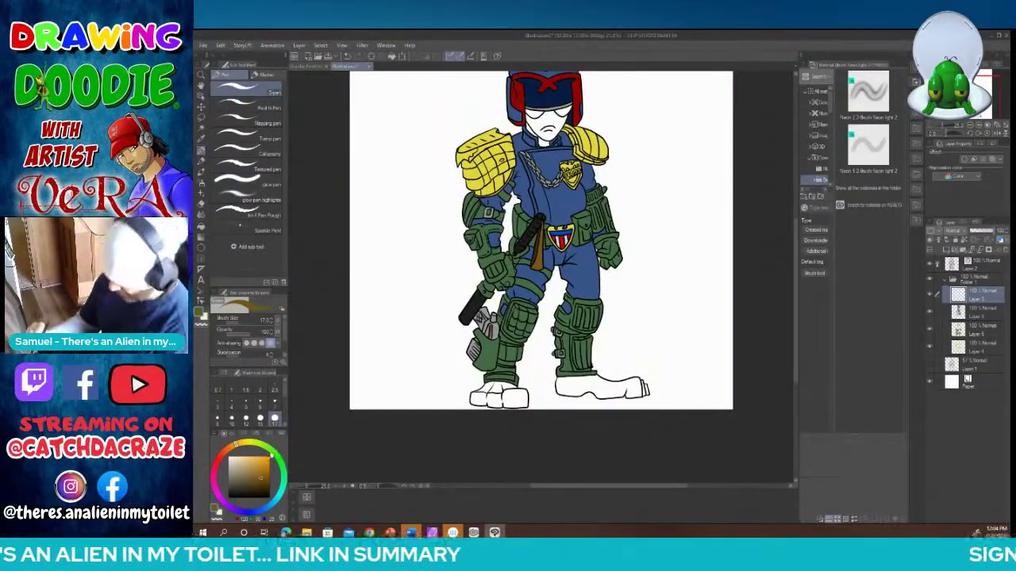
click(271, 451)
click(250, 463)
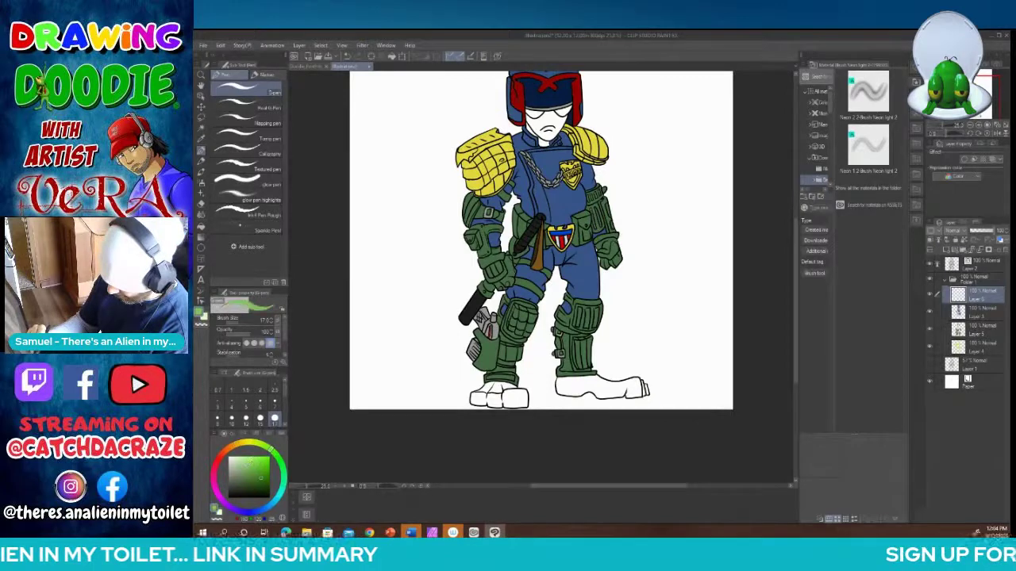
click(201, 227)
click(548, 124)
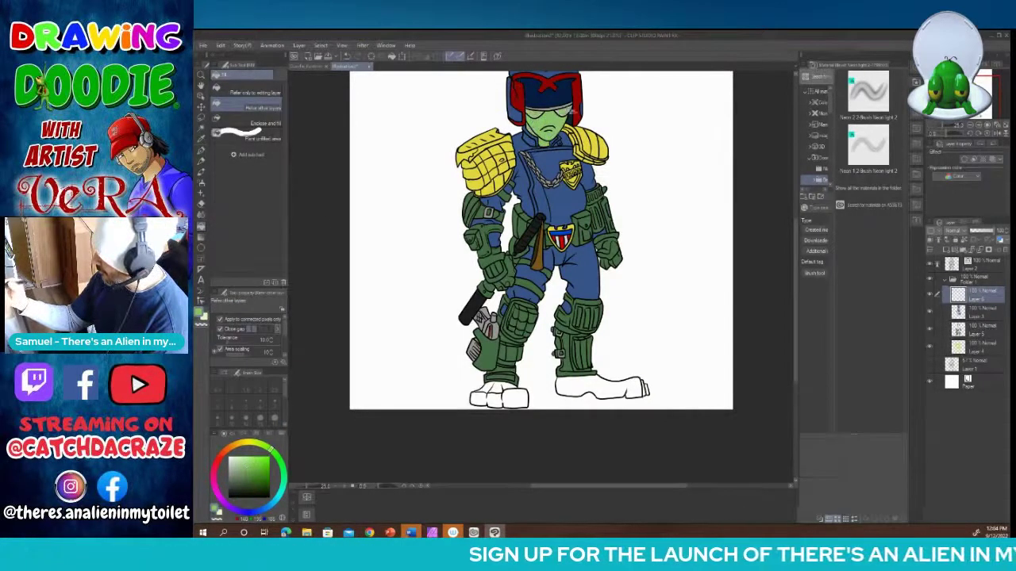
click(515, 397)
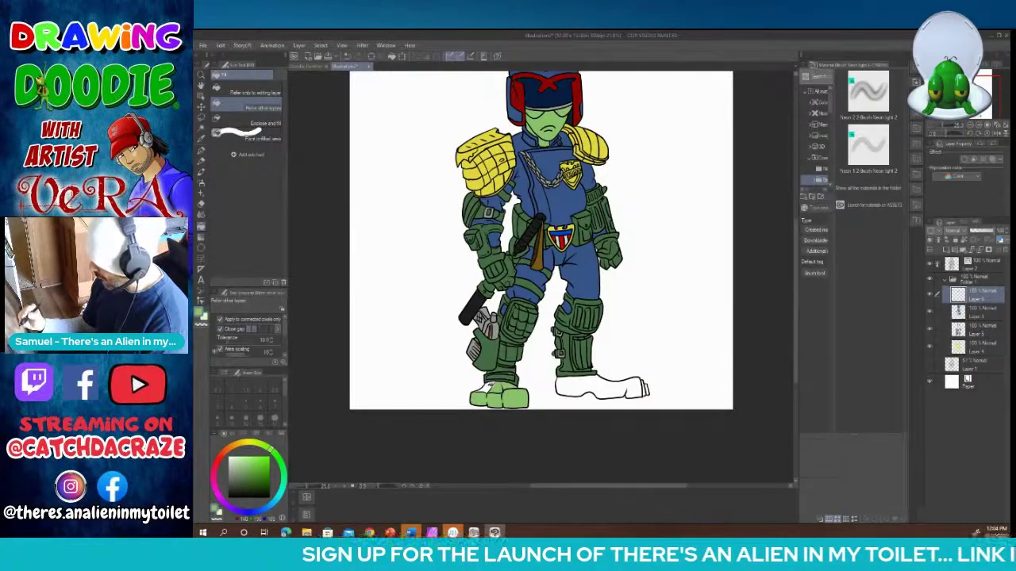
click(596, 379)
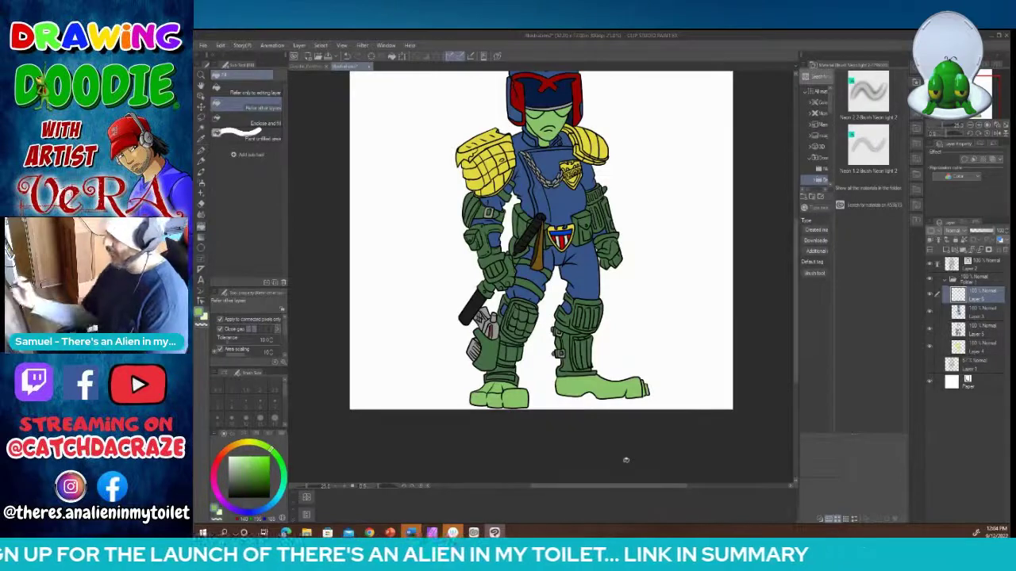
Step: Add a new layer directly above Layer 4 and set its blending mode to Multiply
drag(796, 298, 796, 281)
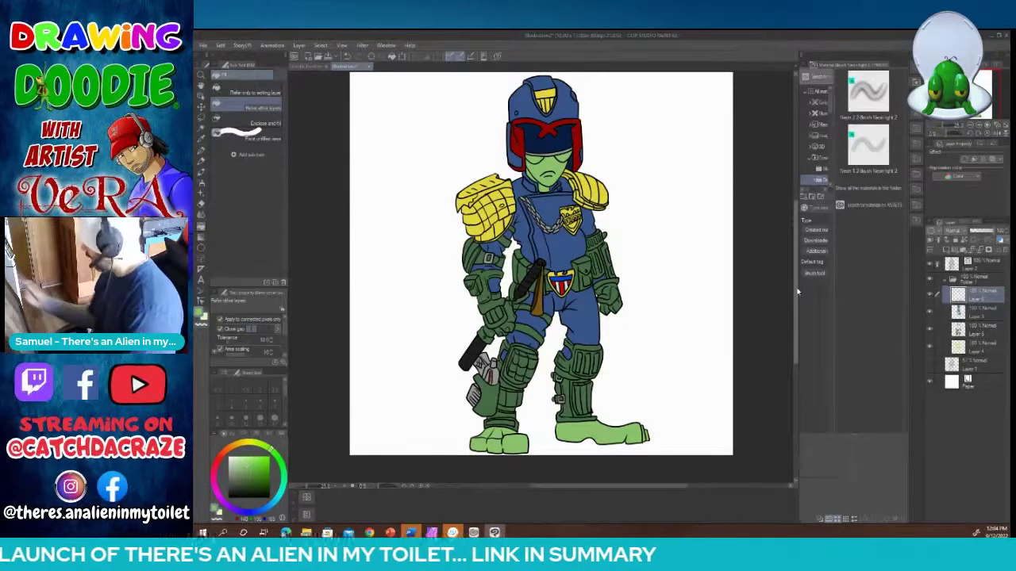
click(976, 348)
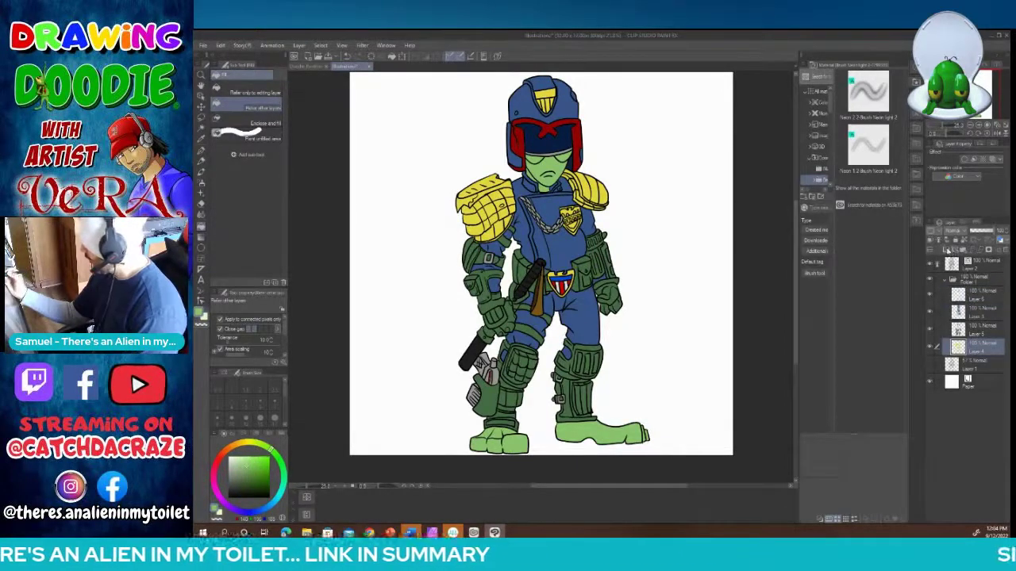
click(957, 231)
click(957, 254)
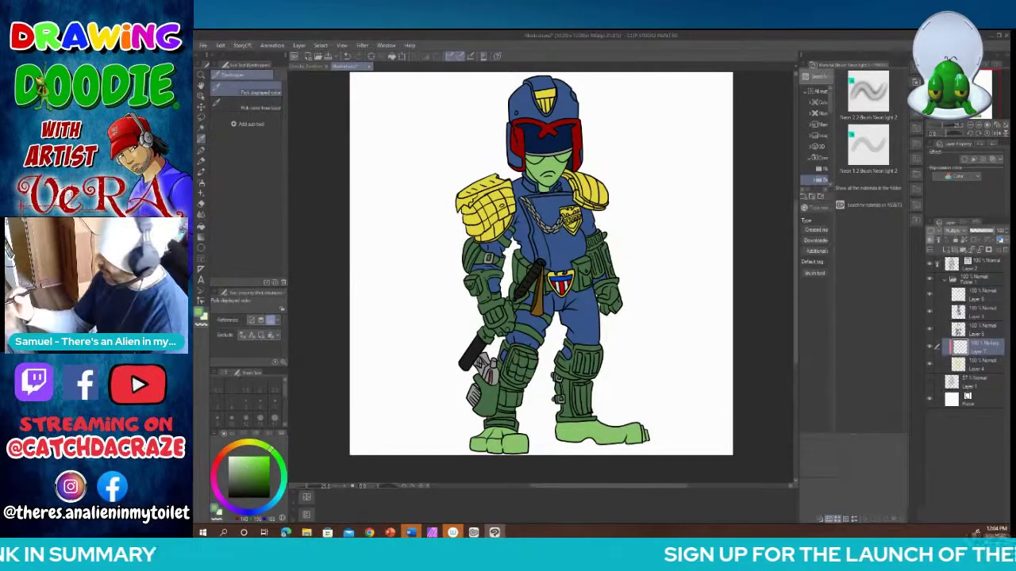
Step: Shade the large shoulder pad along its upper torn flap with a sampled olive yellow and size 25 pen, lowering the Multiply layer's opacity
click(485, 215)
key(p)
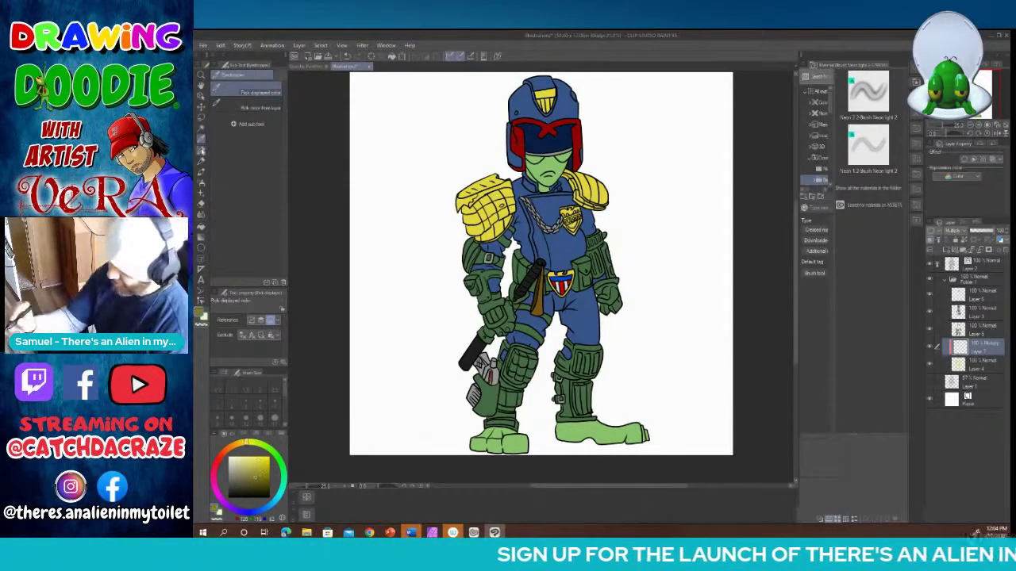
click(351, 486)
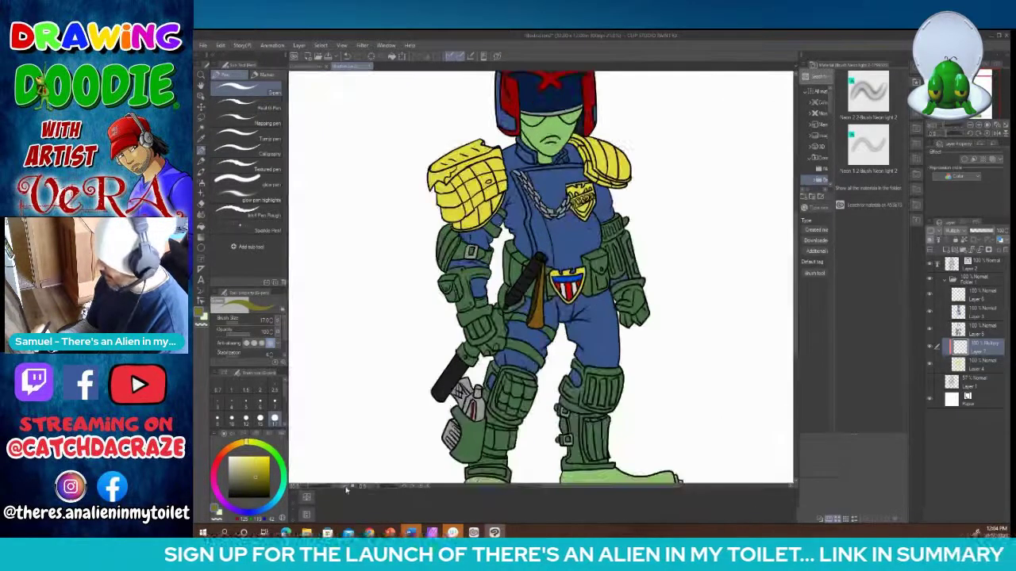
click(344, 486)
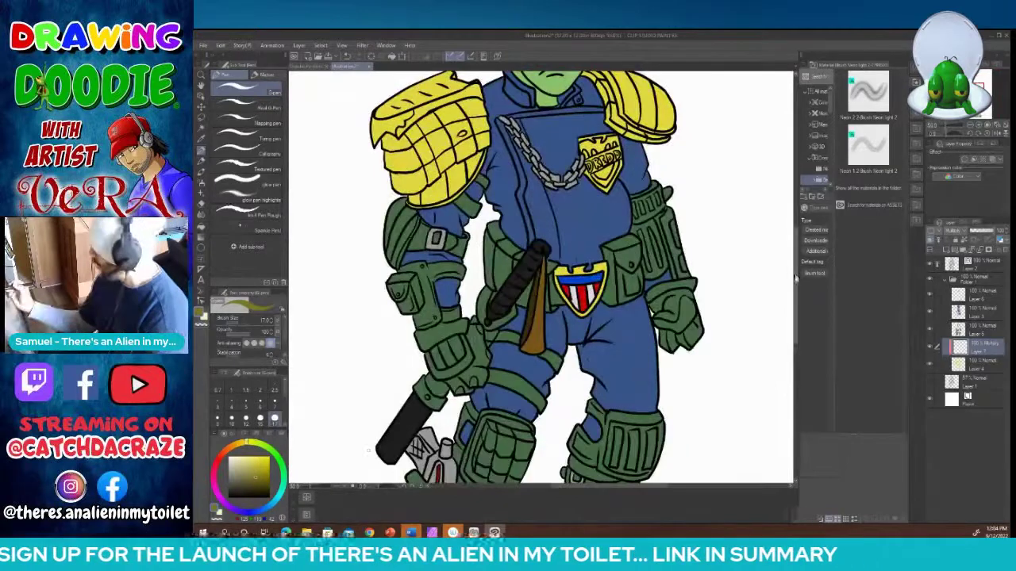
drag(796, 306, 796, 291)
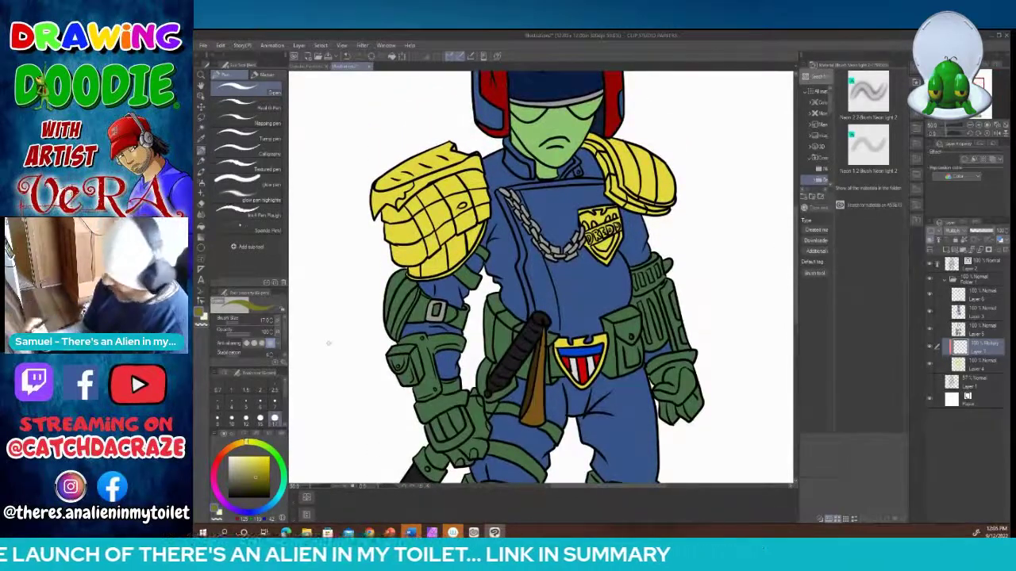
scroll(277, 404, down, 2)
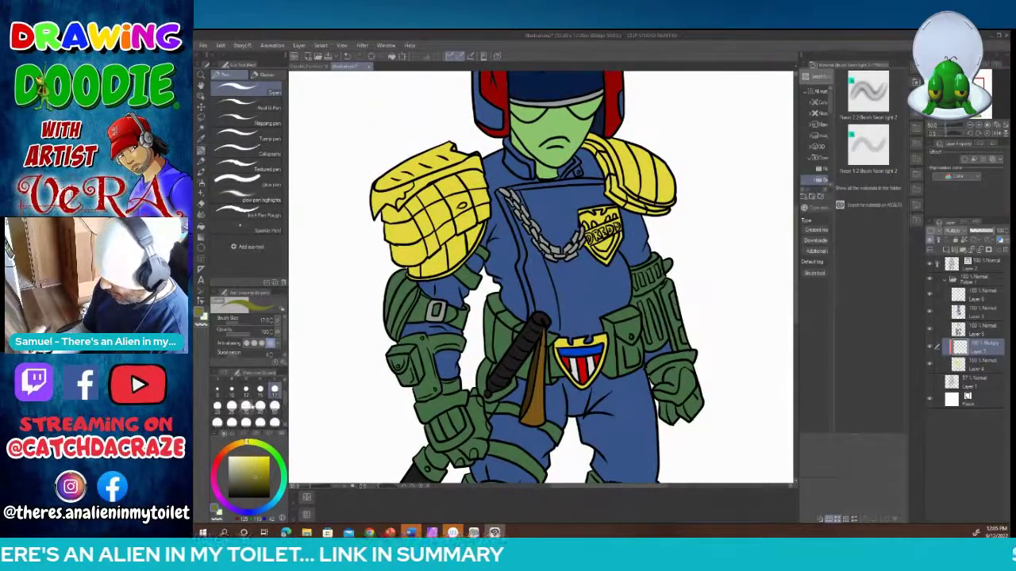
click(231, 405)
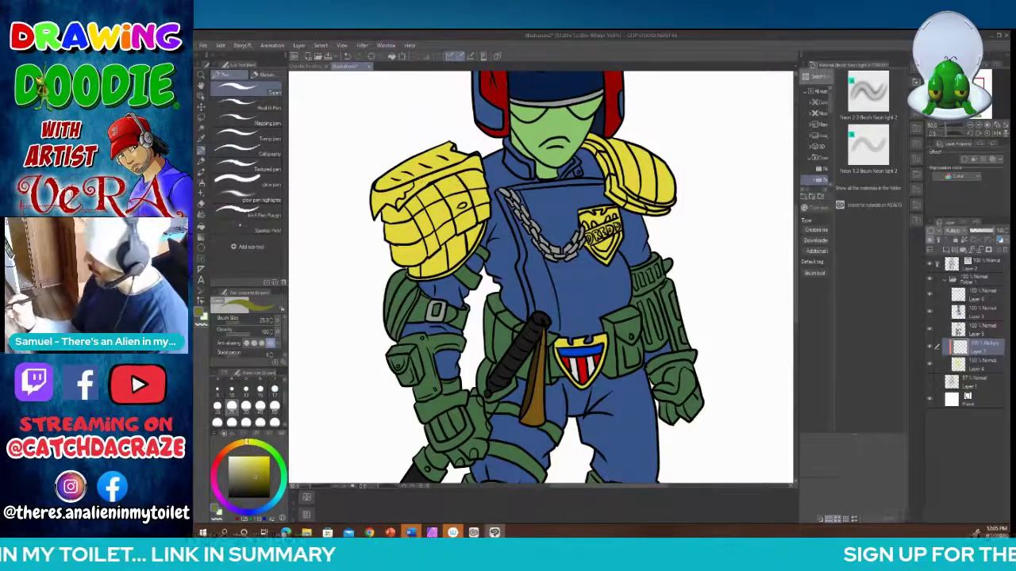
drag(415, 183, 428, 177)
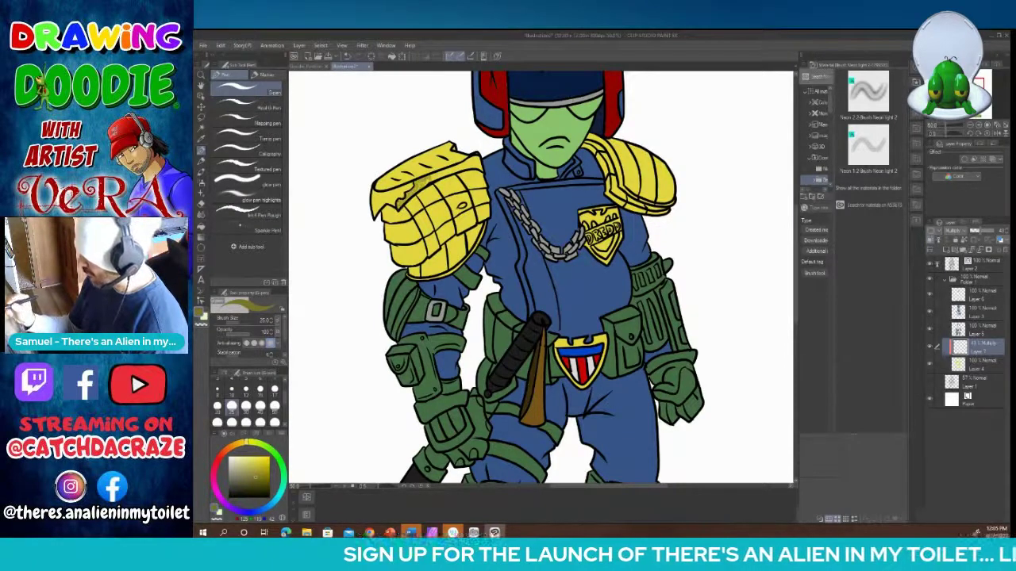
mouse_move(424, 184)
mouse_down()
mouse_move(478, 156)
mouse_move(478, 169)
mouse_move(470, 164)
mouse_up()
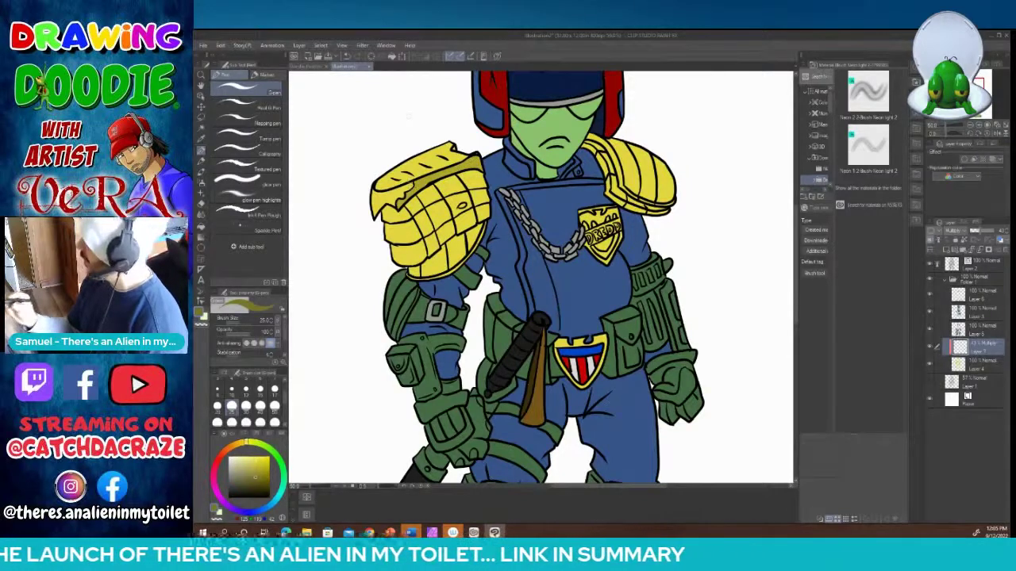
mouse_move(417, 181)
mouse_down()
mouse_move(376, 214)
mouse_move(408, 191)
mouse_move(388, 203)
mouse_up()
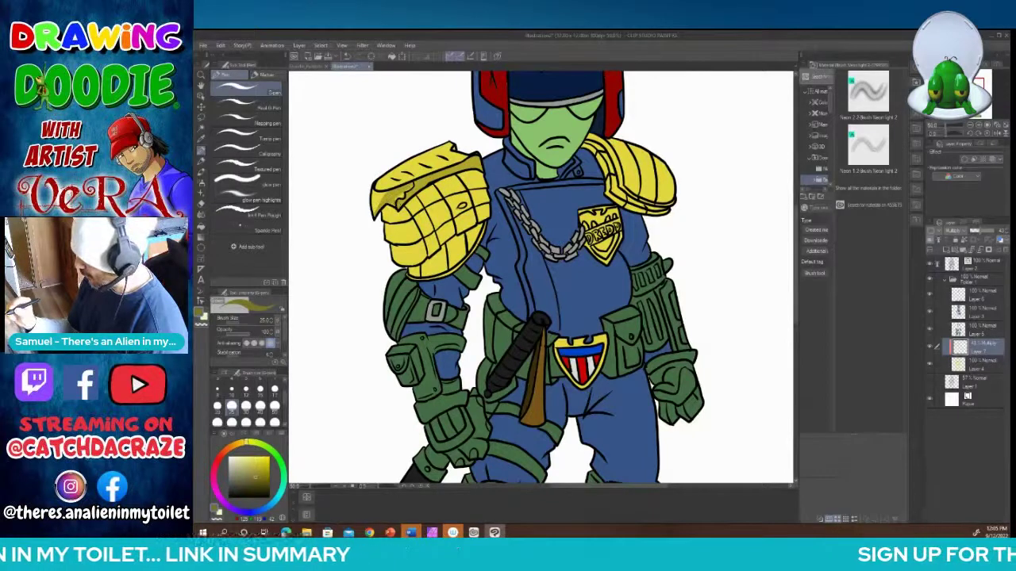